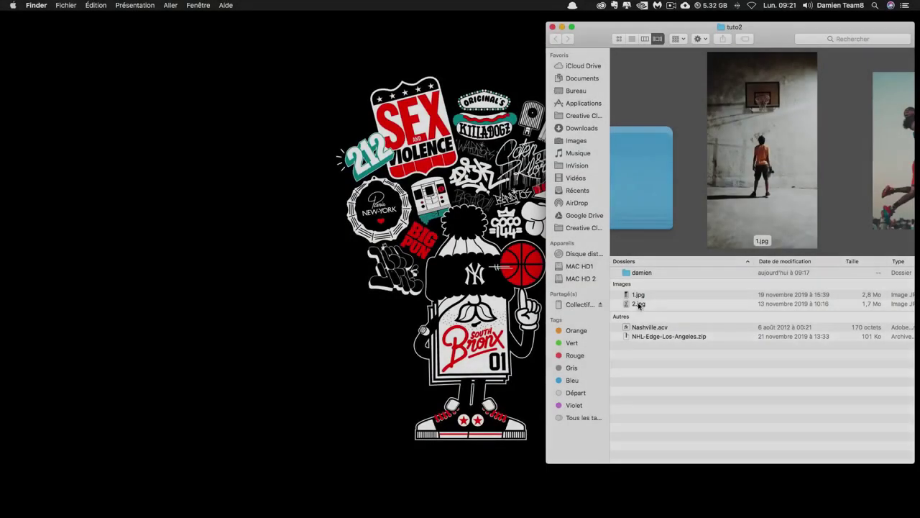
Open the image 1.jpg from the tuto2 folder in Adobe Photoshop 2020
click(638, 295)
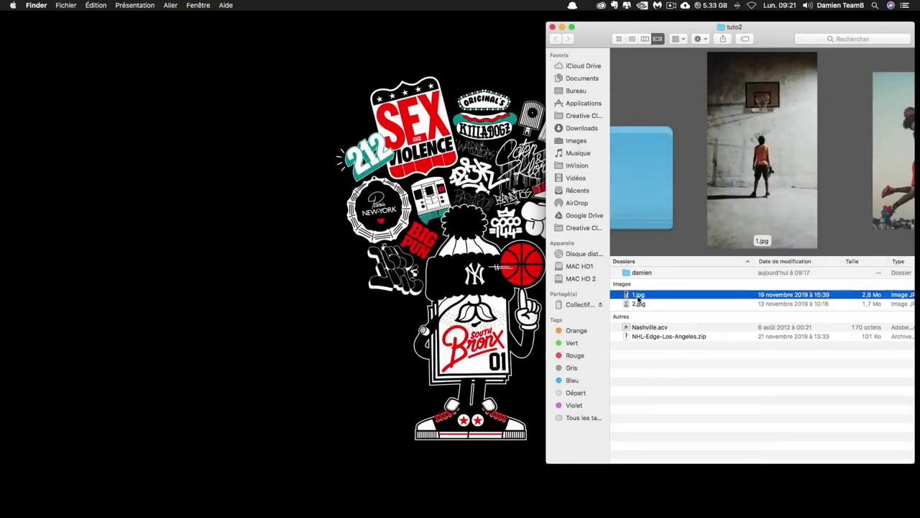
right_click(638, 296)
mouse_move(652, 310)
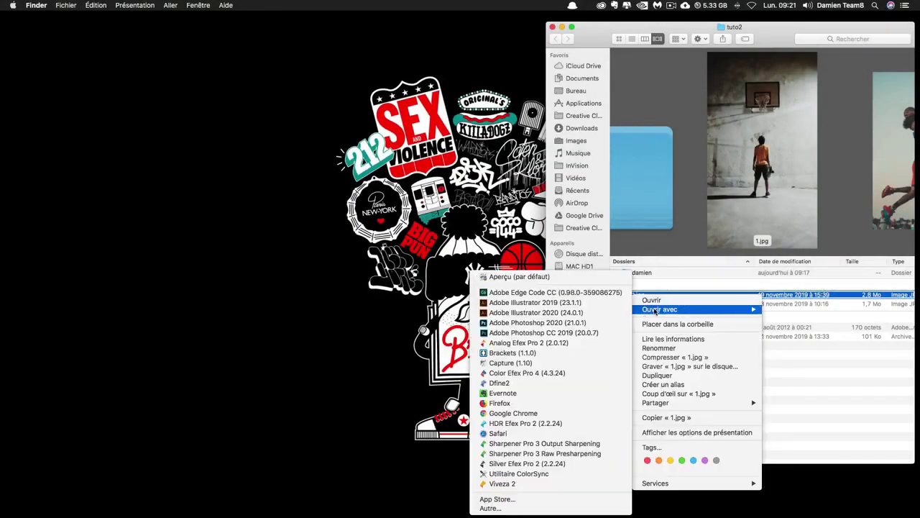
click(514, 322)
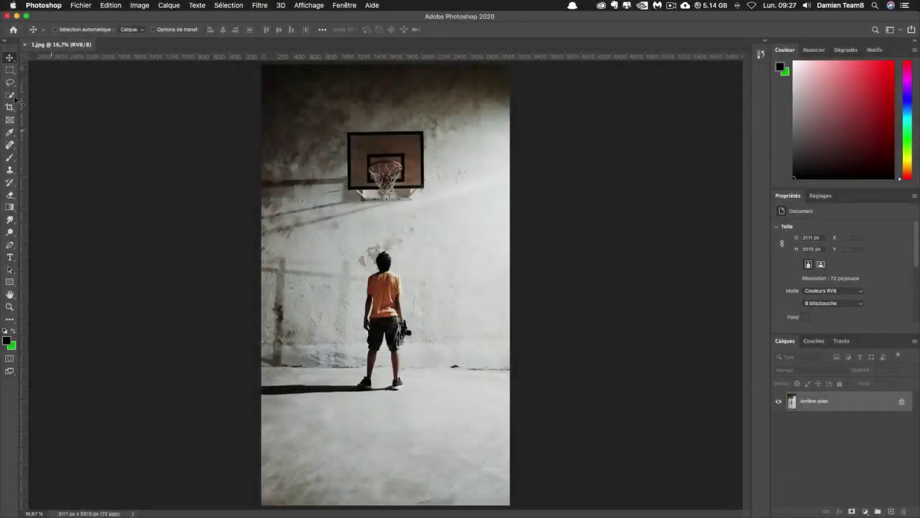
Outline the basketball hoop and backboard with the Lasso and start a Content-Aware Fill on that selection
click(9, 83)
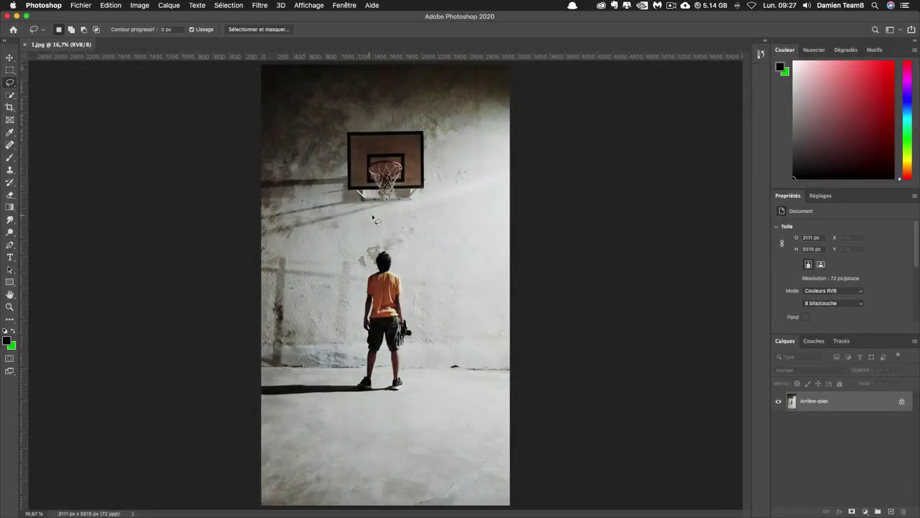
mouse_move(383, 213)
mouse_down()
mouse_move(331, 202)
mouse_move(325, 150)
mouse_move(337, 125)
mouse_move(383, 113)
mouse_move(422, 120)
mouse_move(435, 135)
mouse_move(432, 194)
mouse_move(408, 214)
mouse_move(377, 216)
mouse_up()
click(111, 5)
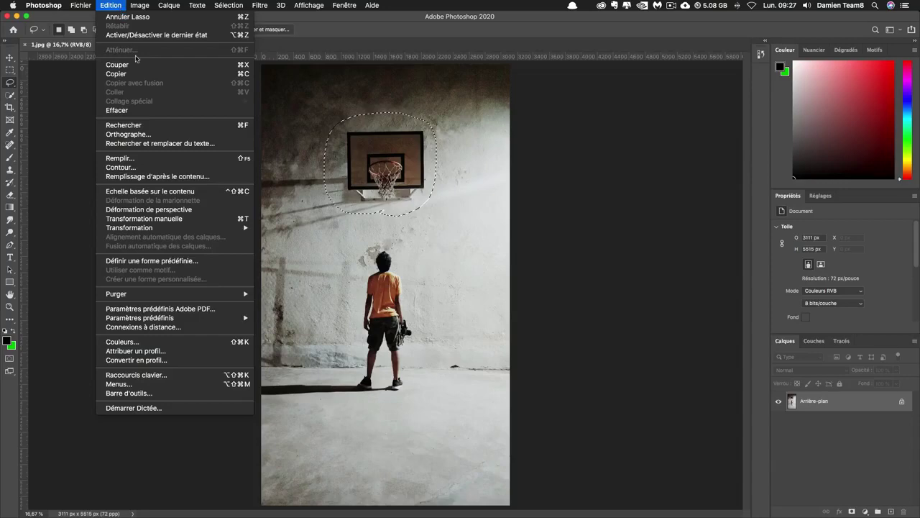
click(165, 177)
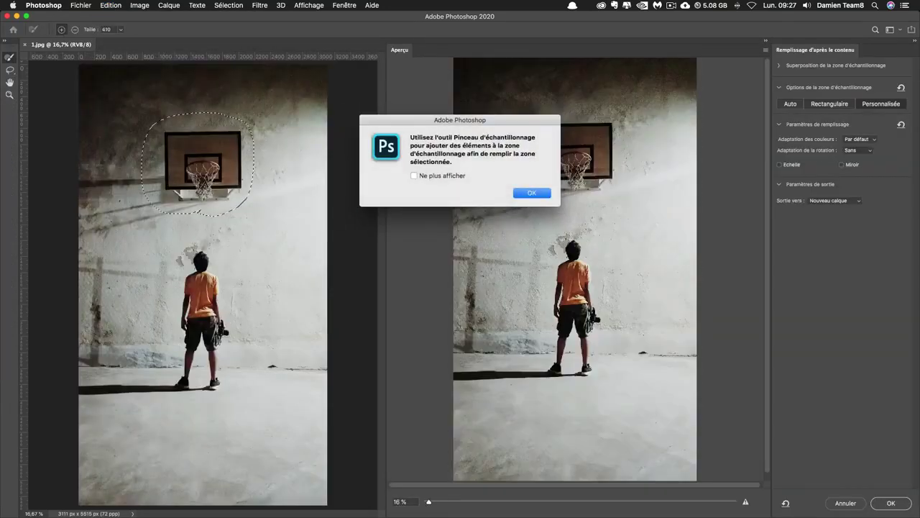
click(535, 195)
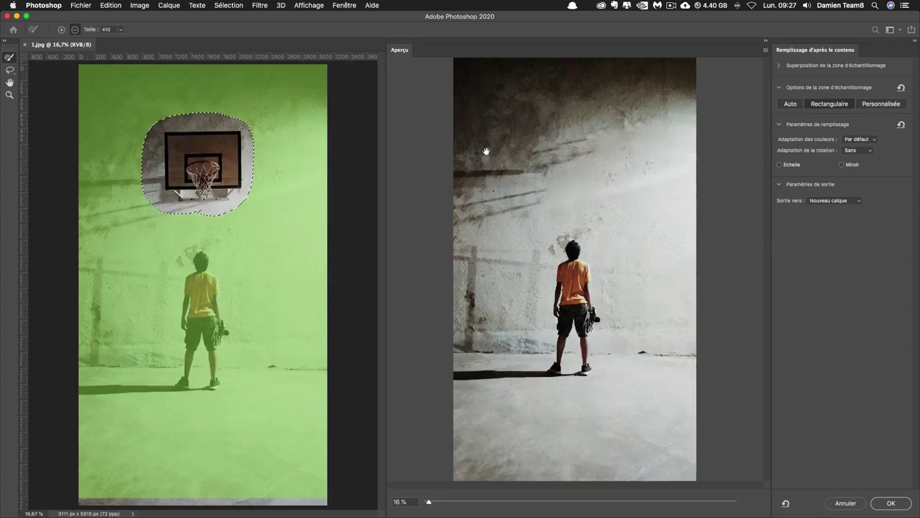
Try the custom and automatic sampling areas, and exclude the player and his floor shadow from the automatic one
click(885, 105)
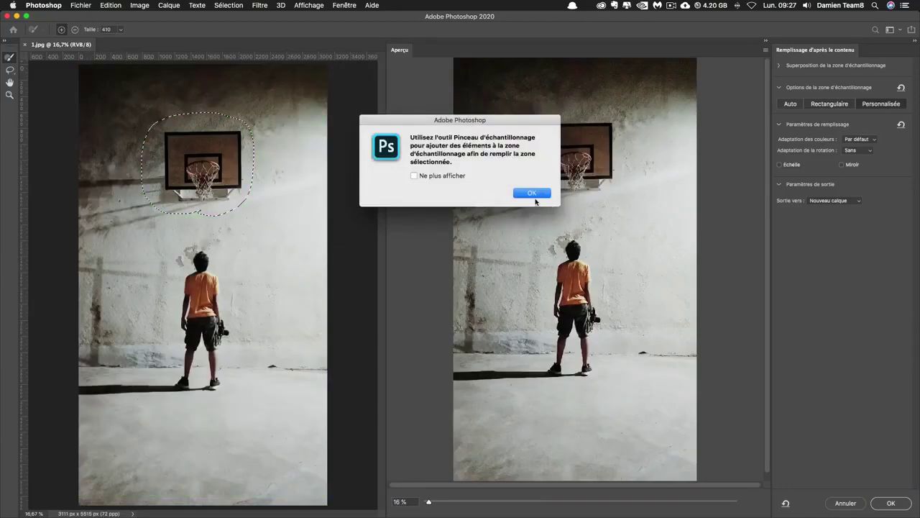
click(533, 194)
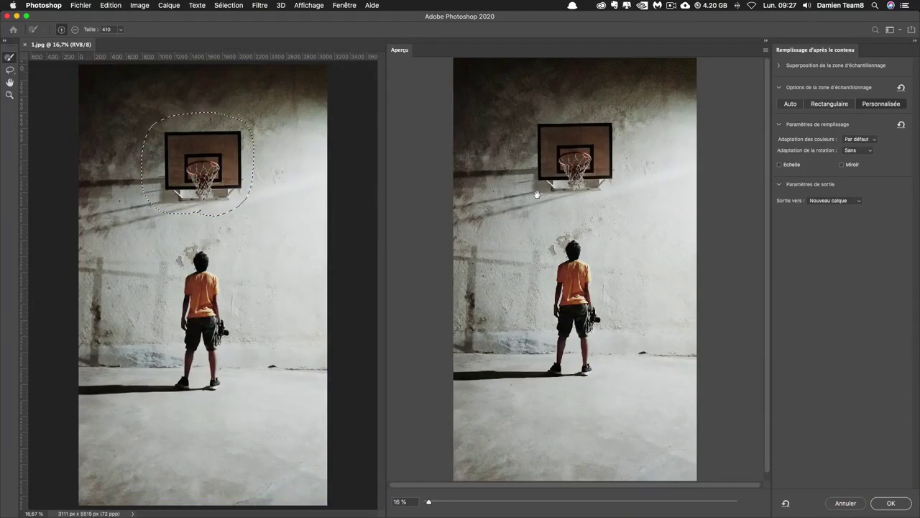
click(790, 104)
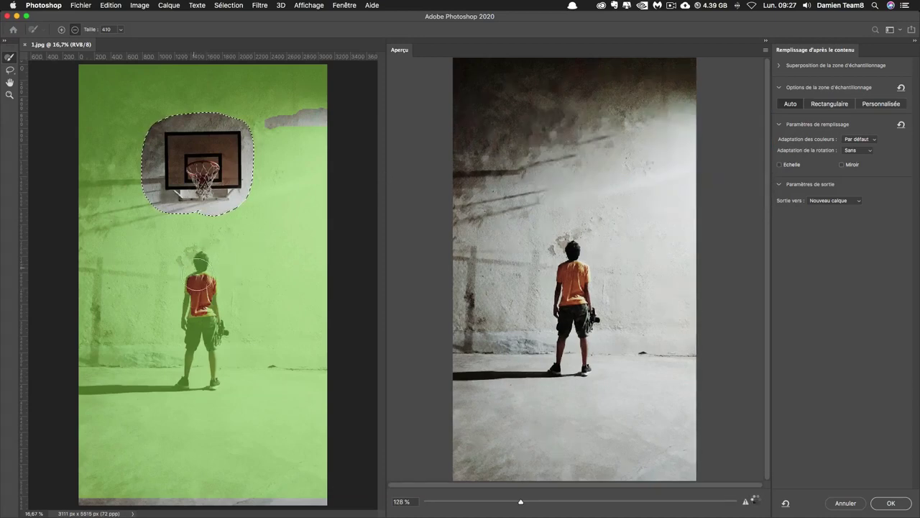
mouse_move(203, 260)
mouse_down()
mouse_move(196, 332)
mouse_move(212, 331)
mouse_move(181, 385)
mouse_move(215, 320)
mouse_move(216, 378)
mouse_move(224, 329)
mouse_move(206, 266)
mouse_move(204, 302)
mouse_move(219, 360)
mouse_up()
drag(153, 389, 48, 389)
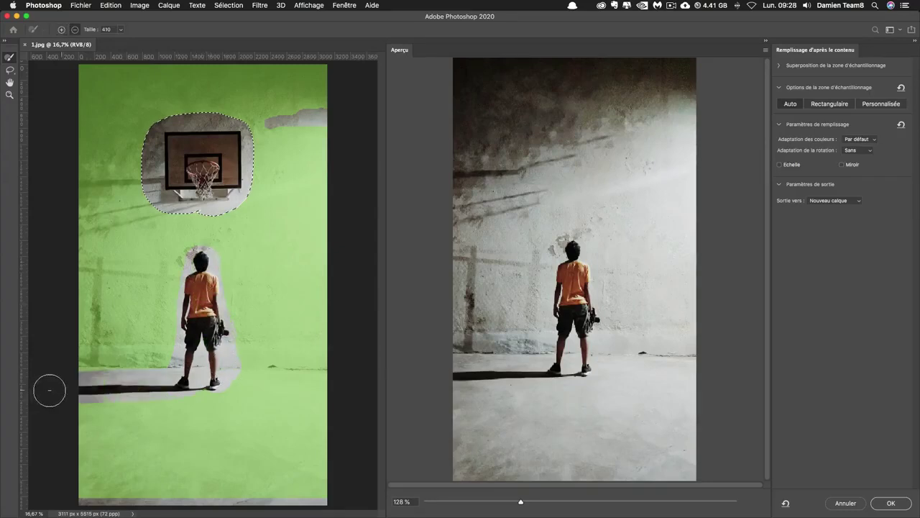
Add the standing player's outline to the fill selection with the Lasso
key(l)
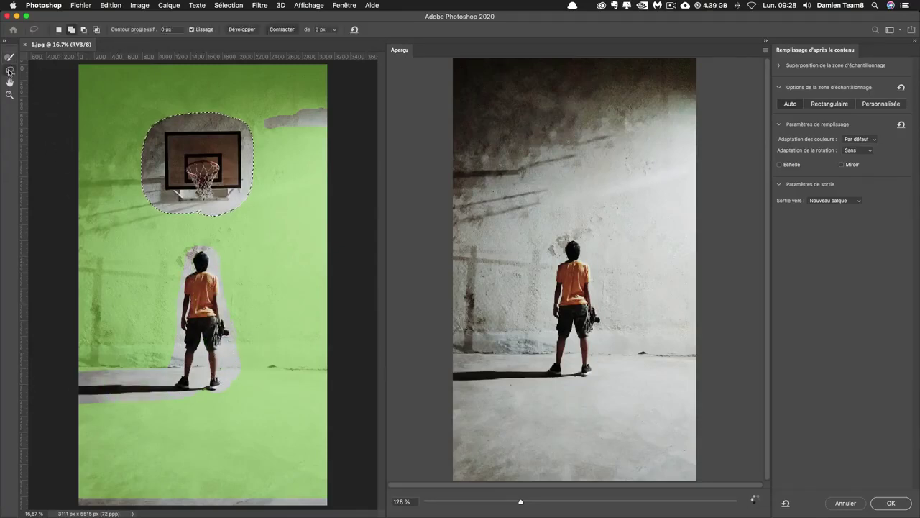
mouse_move(207, 260)
mouse_down()
mouse_move(193, 267)
mouse_move(204, 251)
mouse_up()
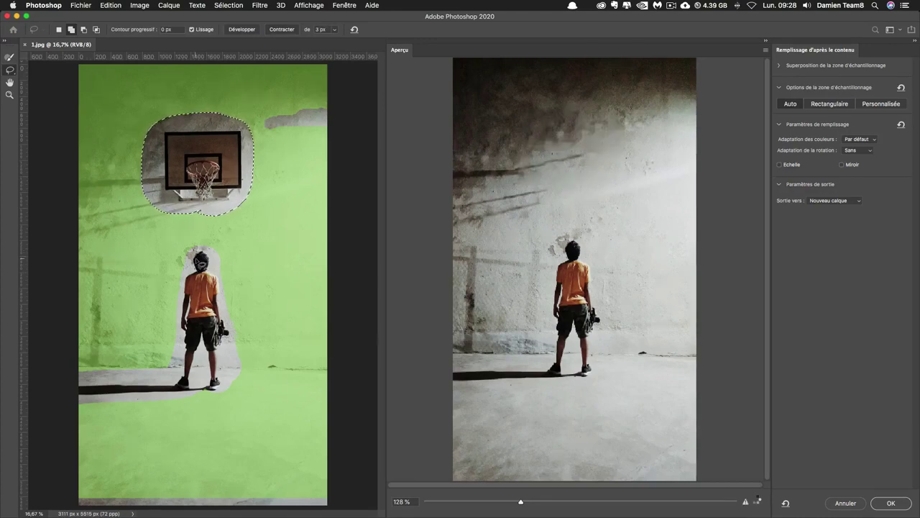
scroll(202, 263, up, 3)
scroll(201, 264, down, 2)
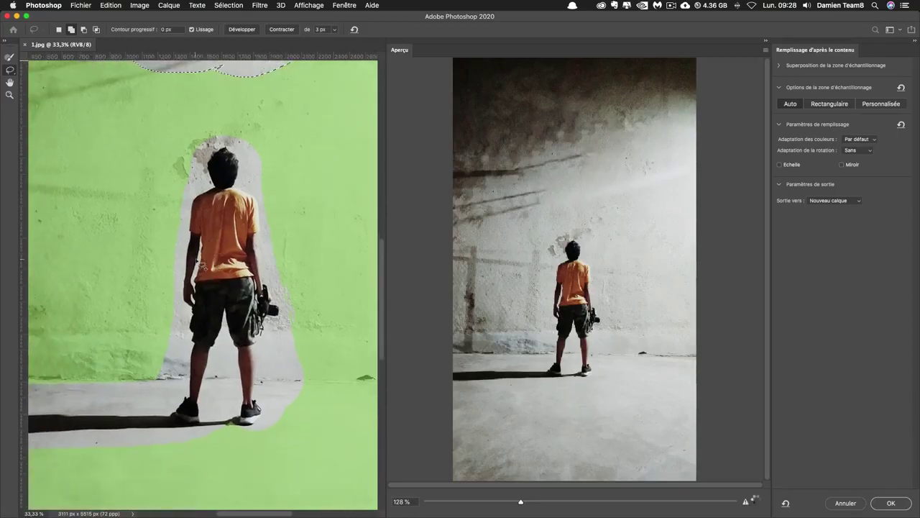
mouse_move(232, 144)
mouse_down()
mouse_move(204, 210)
mouse_move(194, 291)
mouse_move(226, 358)
mouse_move(253, 143)
mouse_up()
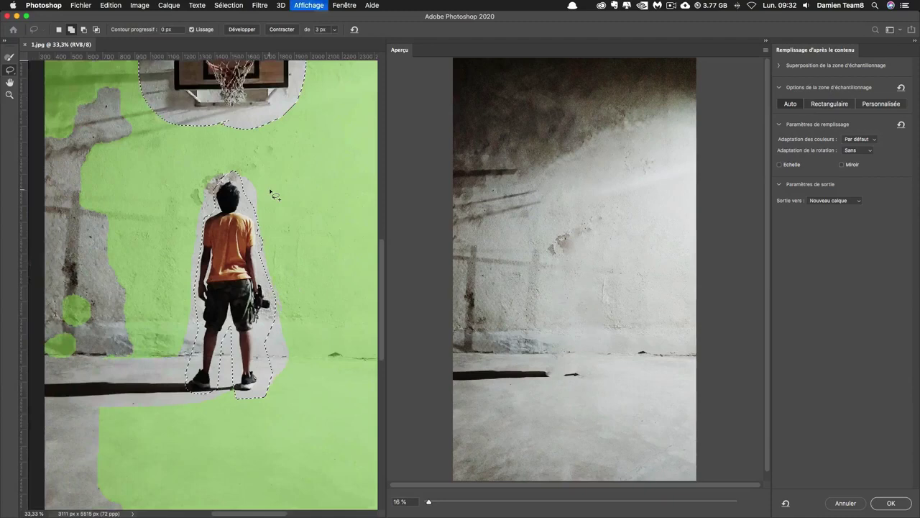
Extend the fill selection over the player's floor shadow and the hoop's shadows on the wall
key(super+minus)
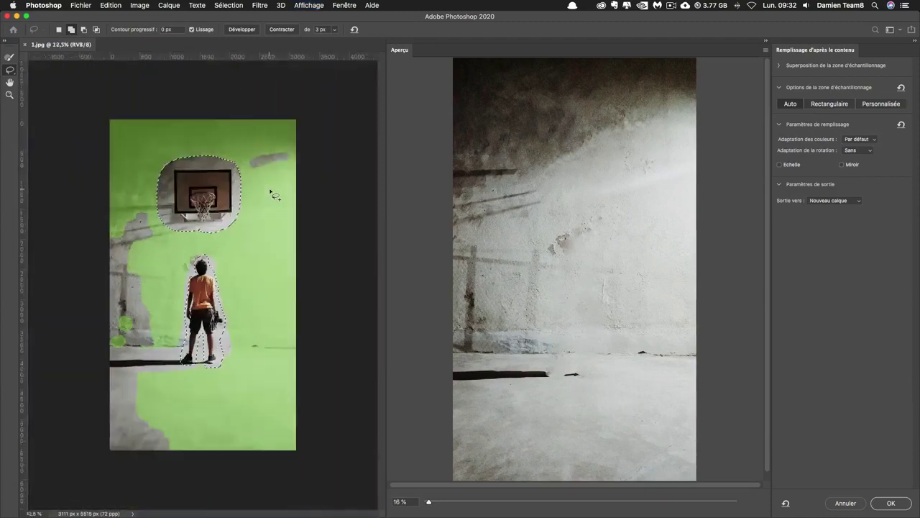
mouse_move(173, 378)
mouse_down()
mouse_move(76, 403)
mouse_move(243, 394)
mouse_move(216, 394)
mouse_up()
mouse_move(172, 172)
mouse_down()
mouse_move(100, 175)
mouse_move(69, 208)
mouse_move(80, 242)
mouse_move(195, 222)
mouse_move(234, 199)
mouse_move(172, 172)
mouse_up()
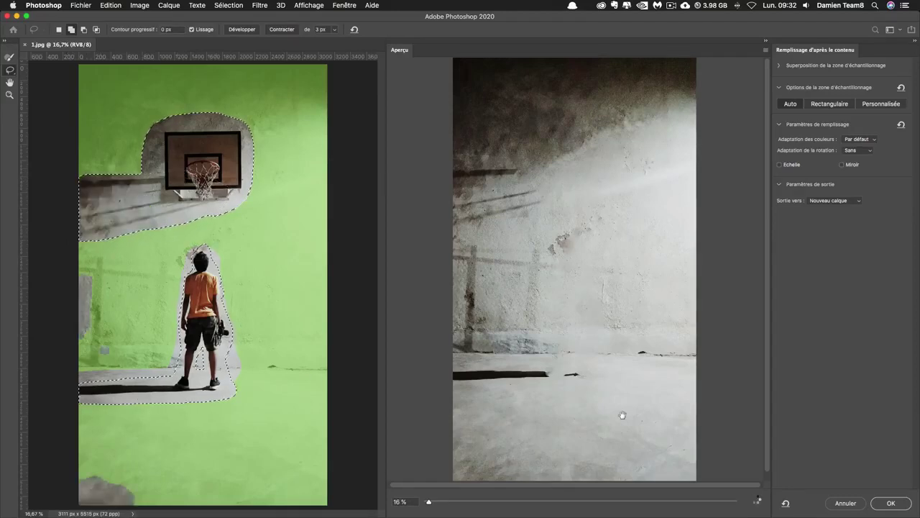
scroll(549, 281, up, 5)
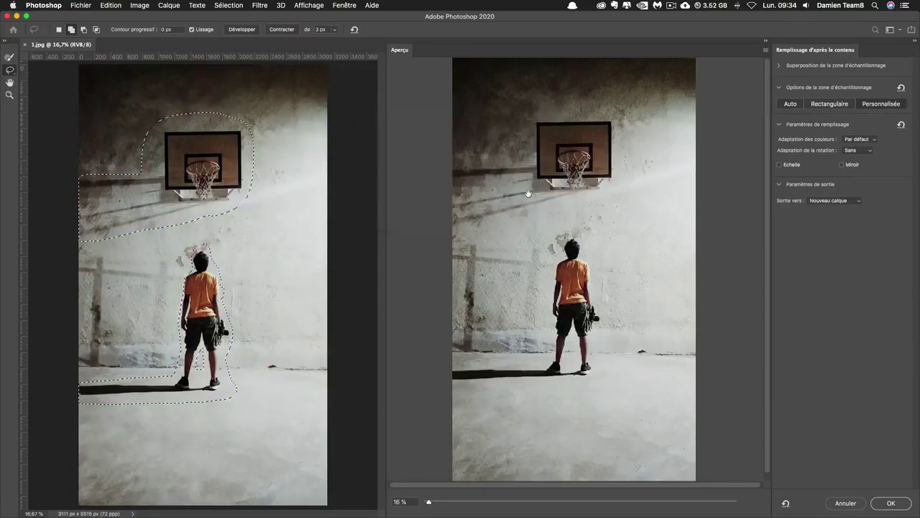
Paint a custom sampling area over the clean right wall, the strip below the hoop, the right wall-floor edge and the foreground floor
key(b)
mouse_move(267, 107)
mouse_down()
mouse_move(309, 94)
mouse_move(86, 245)
mouse_move(325, 112)
mouse_move(292, 237)
mouse_up()
drag(324, 363, 248, 371)
mouse_move(327, 421)
mouse_down()
mouse_move(116, 496)
mouse_move(329, 503)
mouse_up()
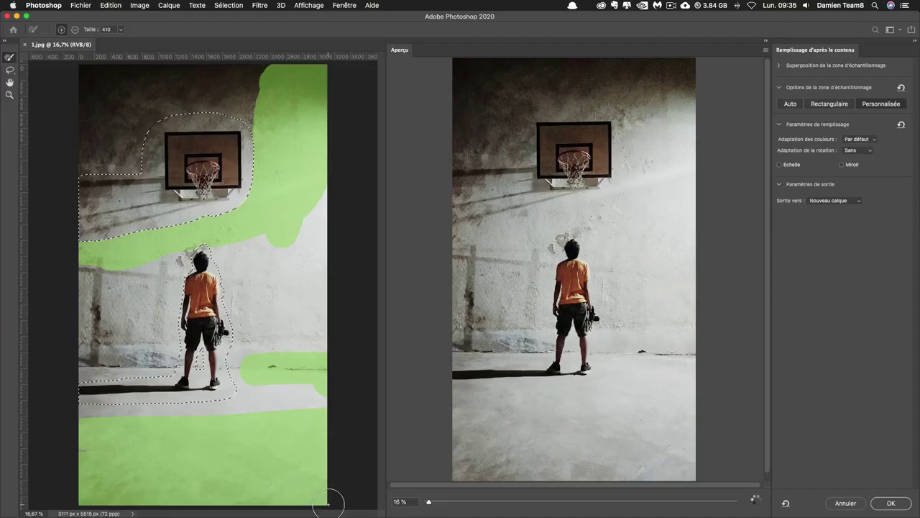
mouse_move(259, 254)
mouse_down()
mouse_move(309, 269)
mouse_move(314, 206)
mouse_up()
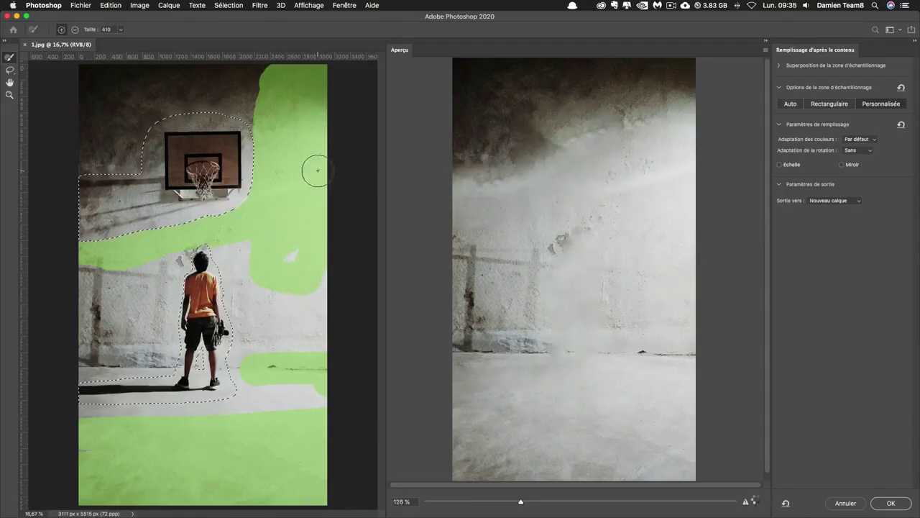
mouse_move(242, 263)
mouse_down()
mouse_move(303, 283)
mouse_move(291, 330)
mouse_move(273, 290)
mouse_up()
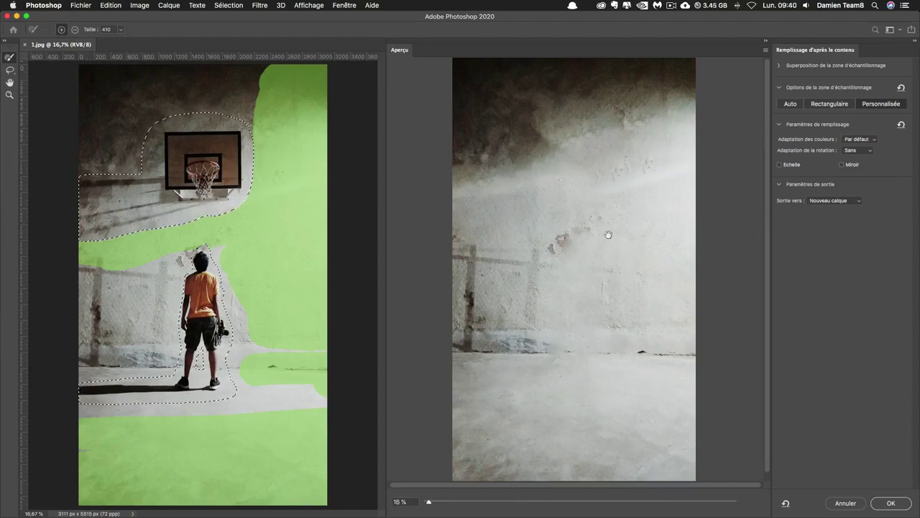
Set the fill's output to a new layer (Nouveau calque) and apply the Content-Aware Fill
click(839, 201)
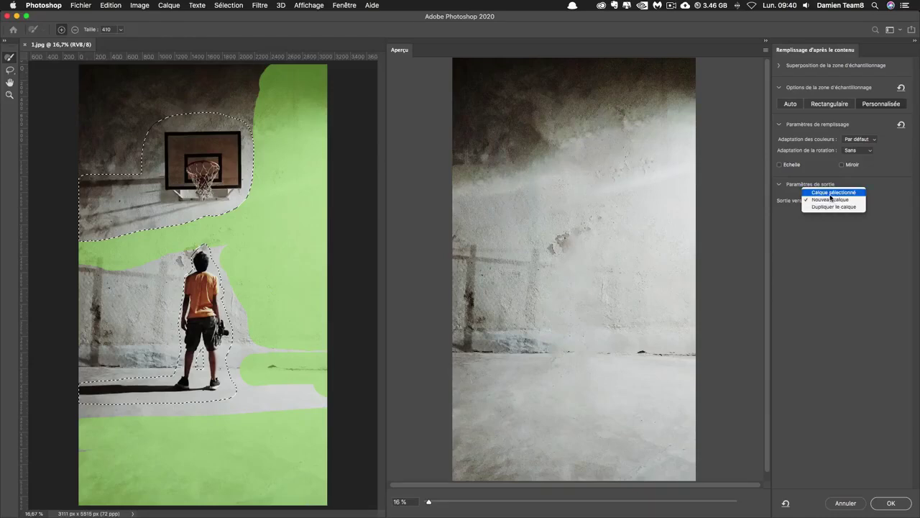
click(831, 193)
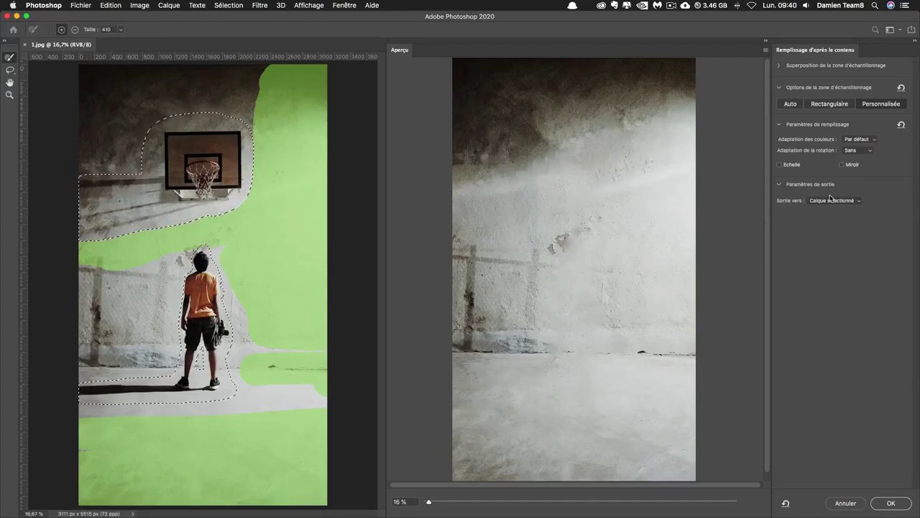
click(832, 198)
click(829, 208)
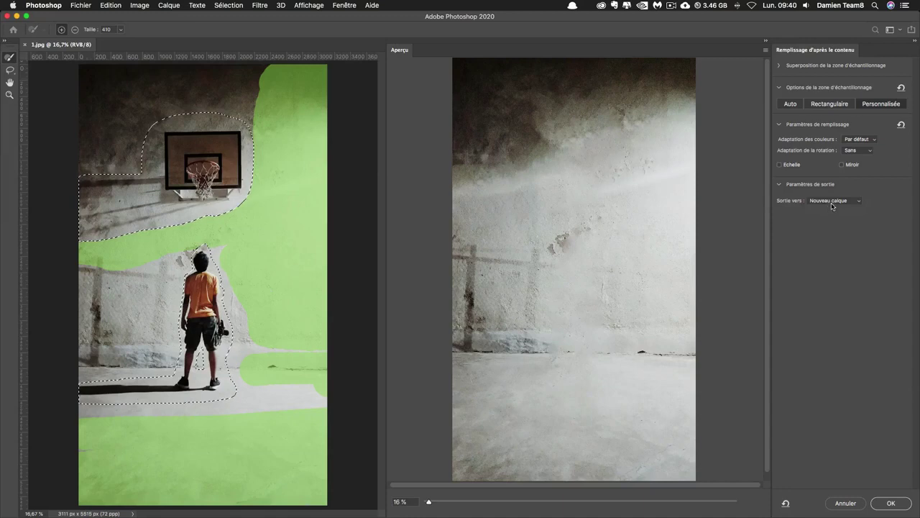
click(832, 205)
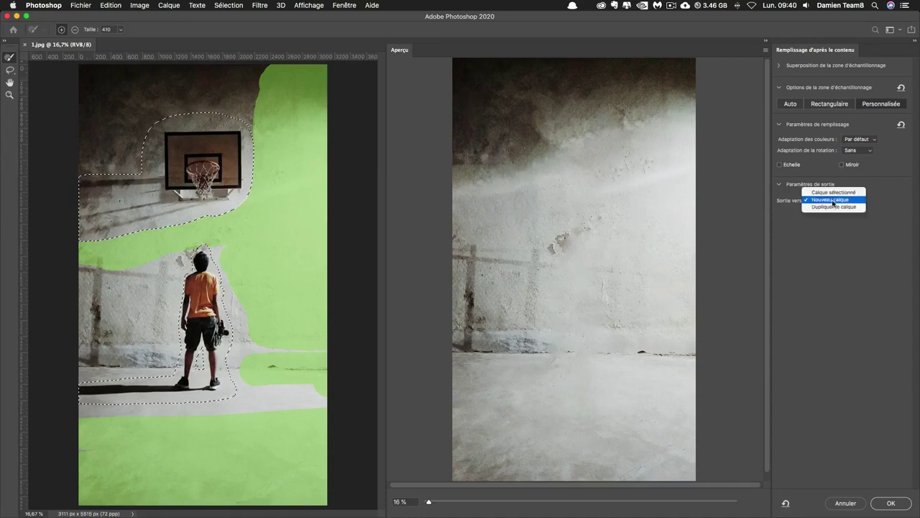
click(832, 208)
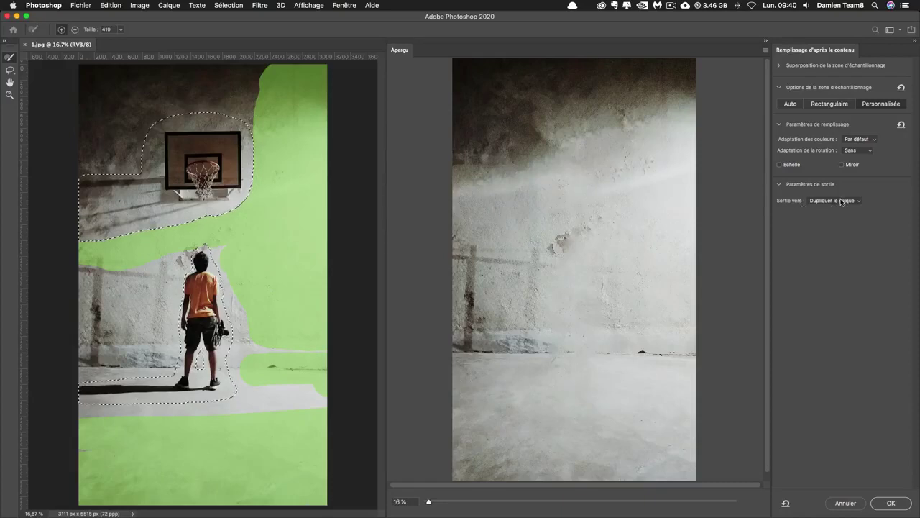
click(842, 202)
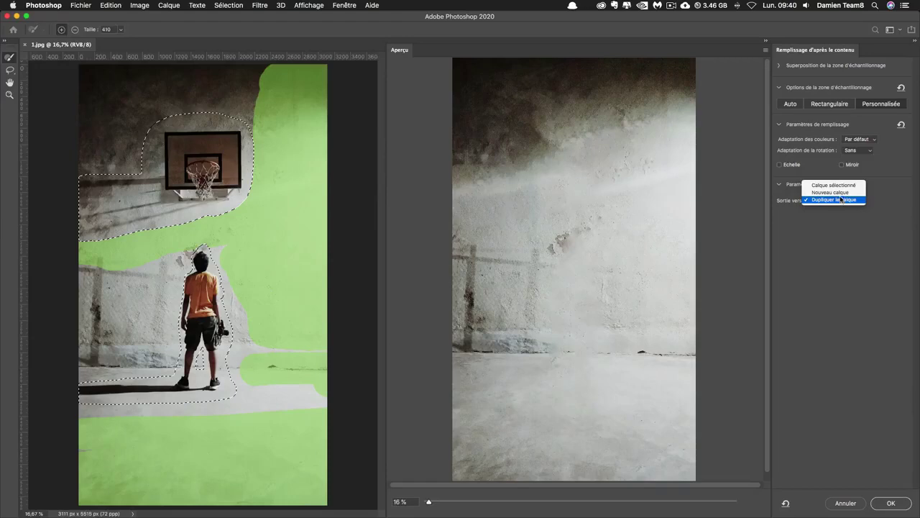
click(832, 192)
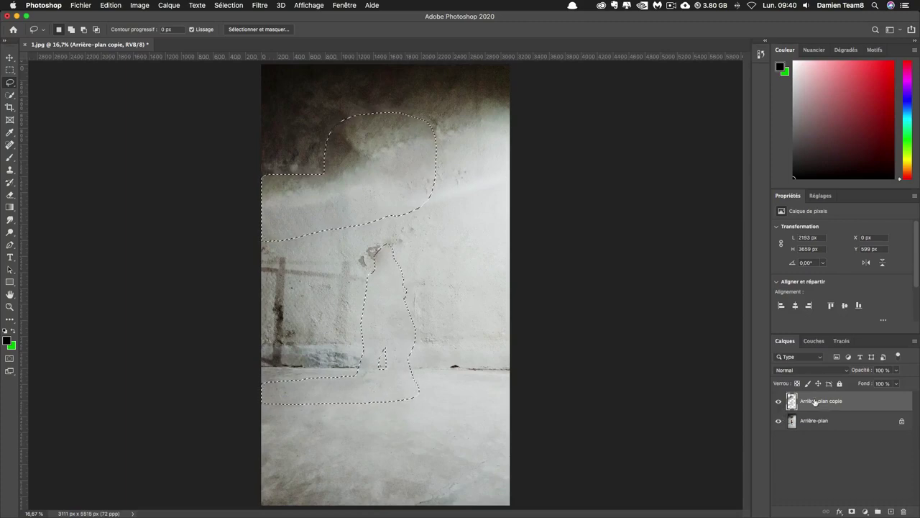
Toggle the fill layer's visibility to compare before and after, leave it shown, and clear the selection
click(778, 401)
click(779, 401)
click(778, 402)
click(778, 401)
key(super+d)
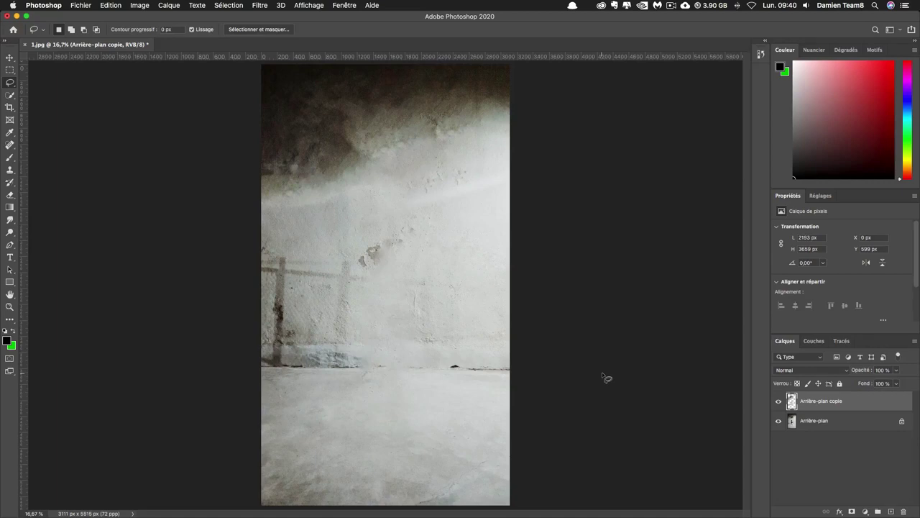
Open the Add Noise filter on the fill layer and move its dialog clear of the photo
click(261, 6)
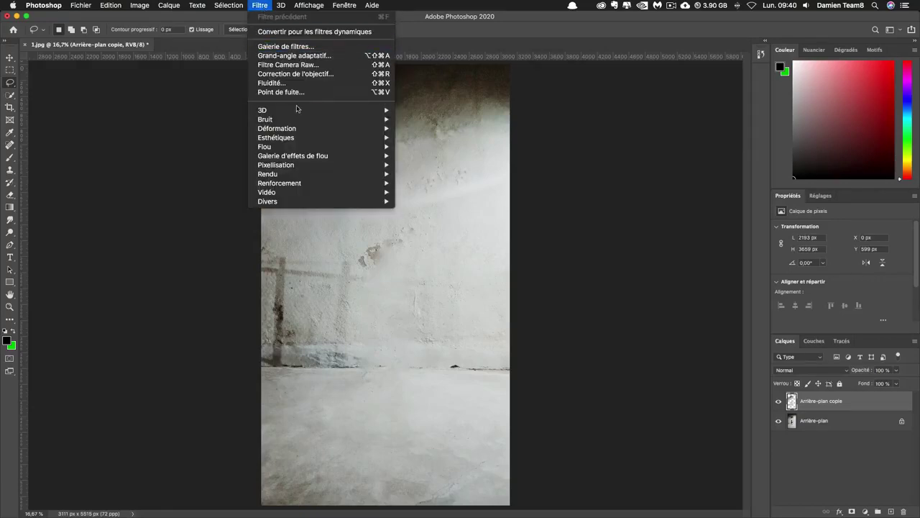
mouse_move(324, 122)
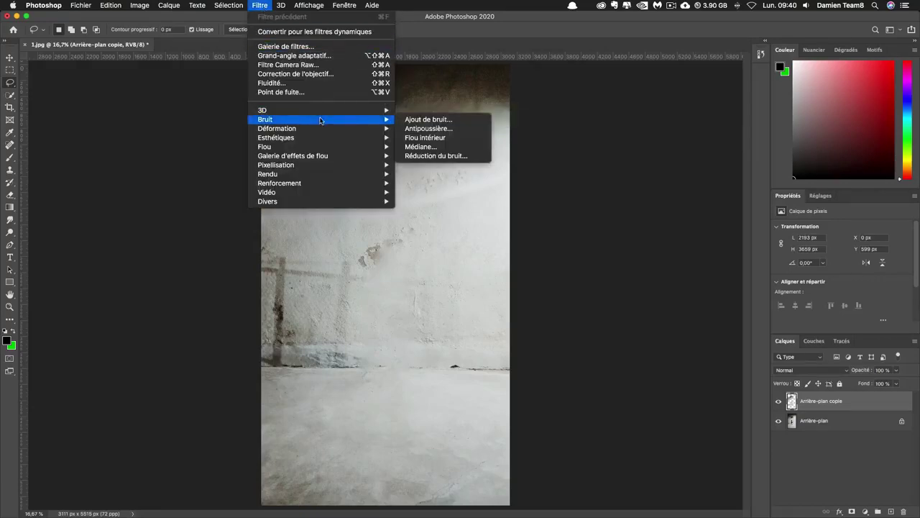
click(428, 119)
drag(484, 109, 633, 109)
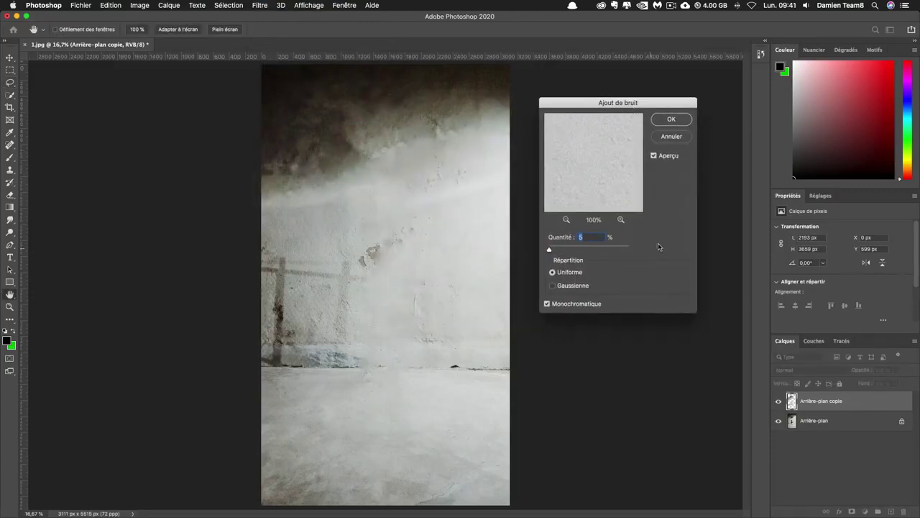
Preview the noise with the monochromatic option off and an exaggerated amount of about 294%
text(3)
click(546, 304)
click(548, 305)
drag(550, 250, 608, 250)
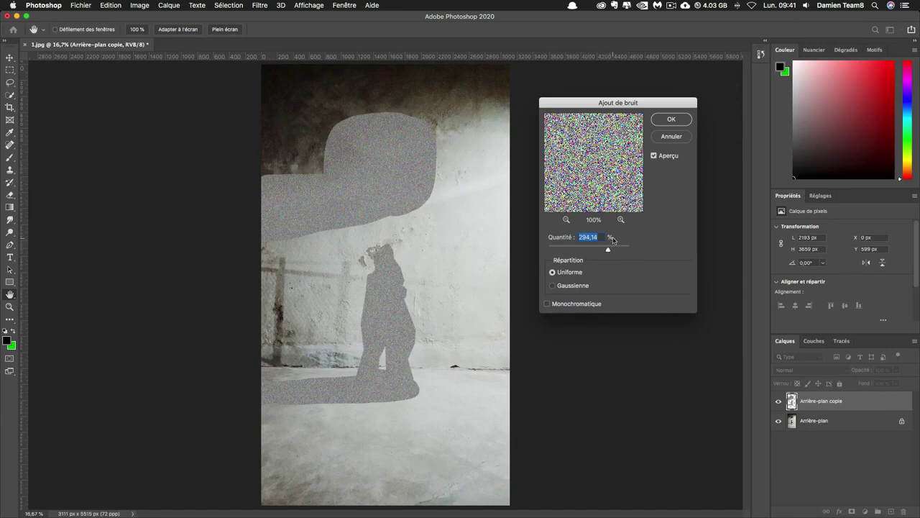
Set the noise amount to 5% with the monochromatic option on and apply it to the fill layer
text(5)
click(546, 303)
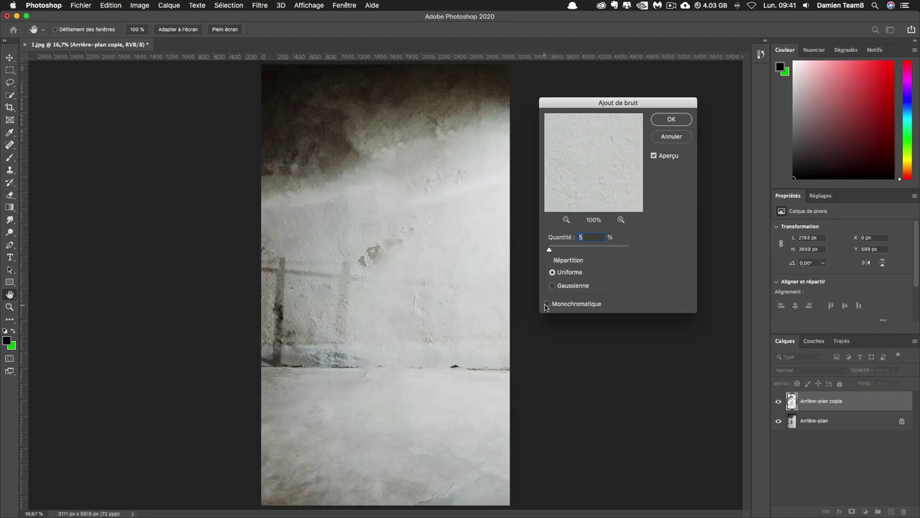
click(673, 121)
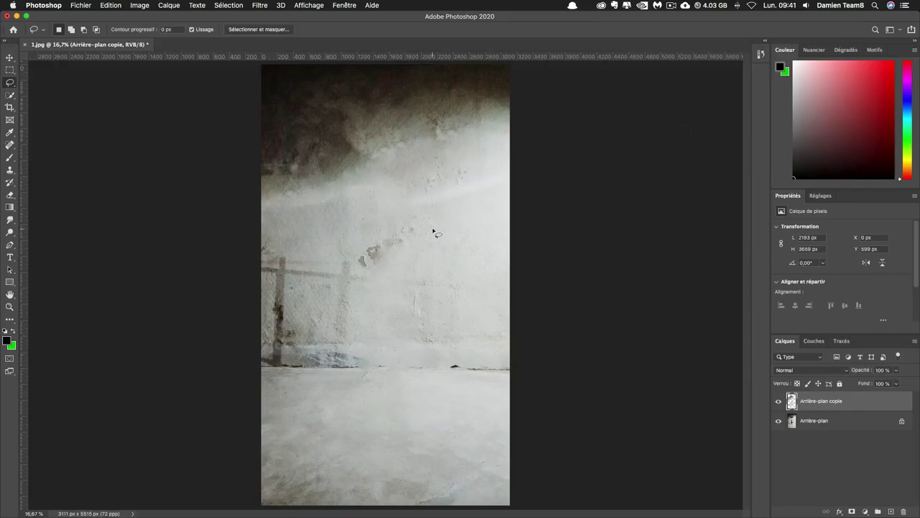
Merge the fill layer with the background and lasso the dark upper part of the wall
right_click(838, 427)
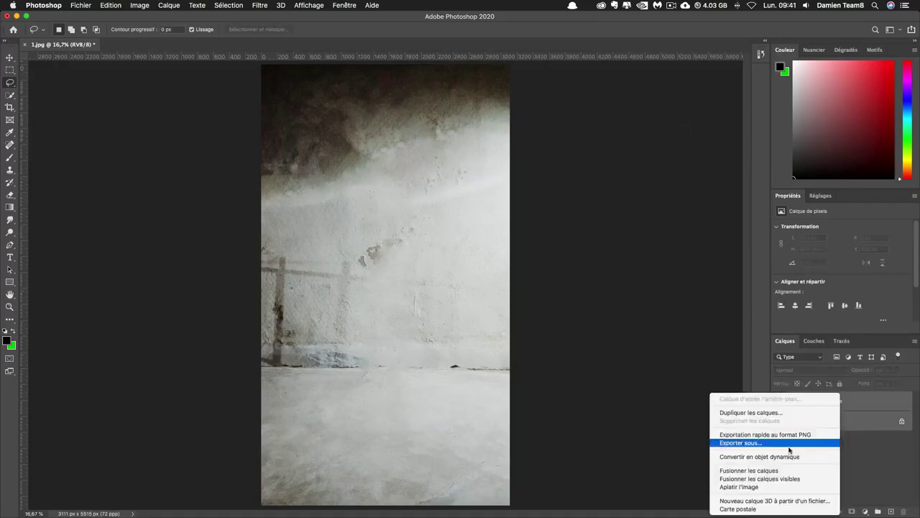
click(830, 445)
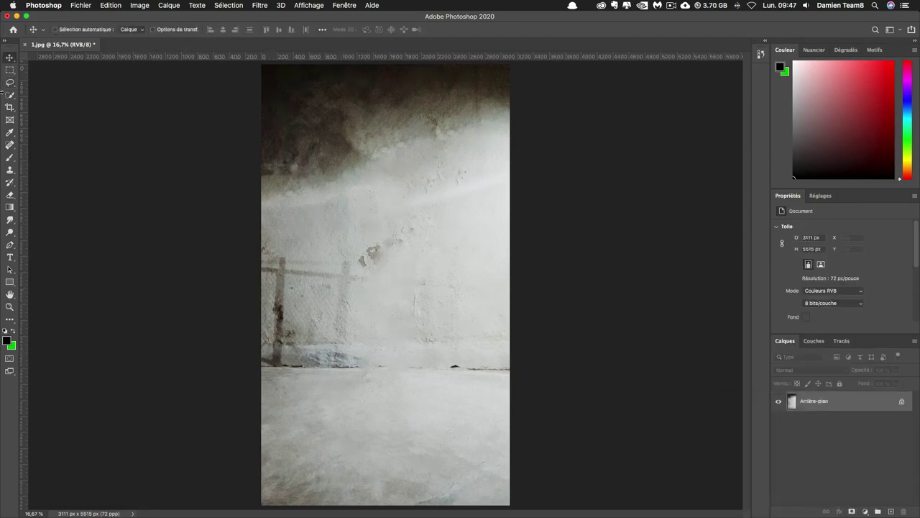
click(13, 85)
mouse_move(305, 204)
mouse_down()
mouse_move(253, 208)
mouse_move(200, 165)
mouse_move(286, 11)
mouse_move(594, 11)
mouse_move(548, 94)
mouse_move(356, 189)
mouse_move(300, 207)
mouse_up()
Replace the selected dark area using Content-Aware Fill, sampling the lighter wall and floor, with output to a new layer
click(111, 5)
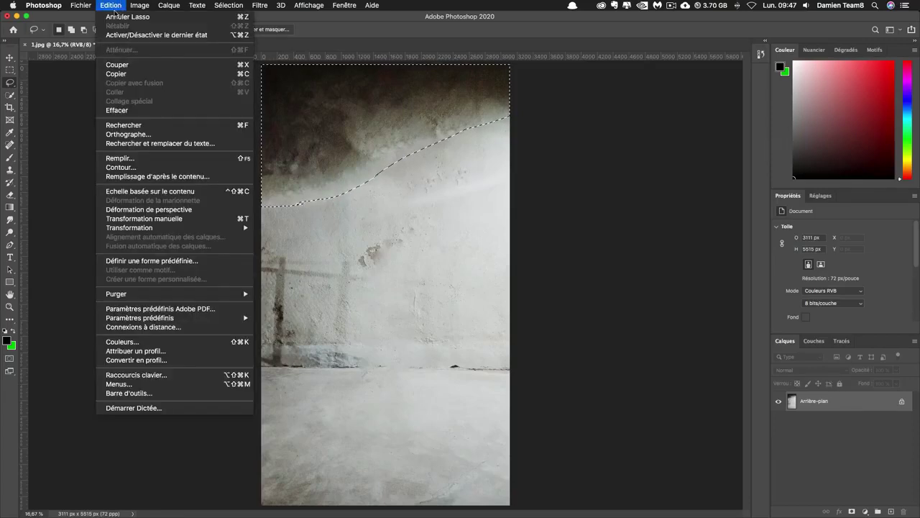
click(161, 176)
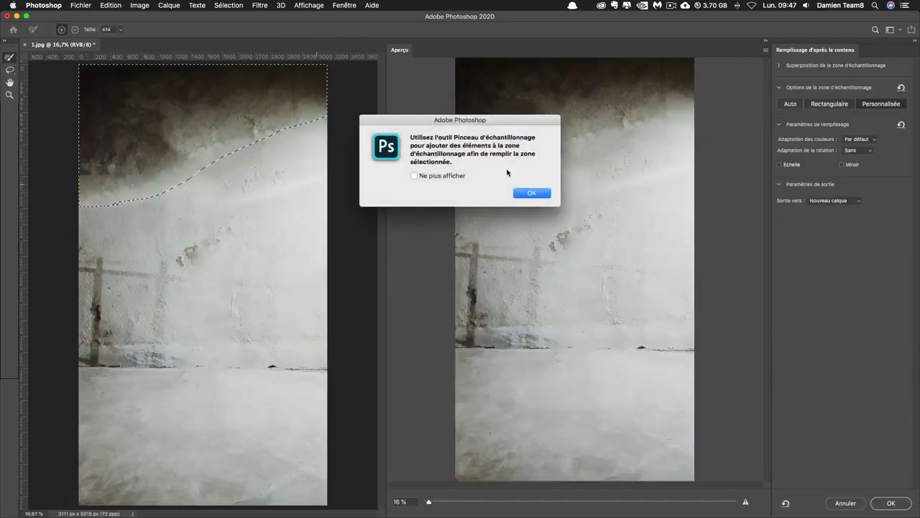
click(533, 193)
mouse_move(294, 180)
mouse_down()
mouse_move(41, 242)
mouse_move(274, 175)
mouse_move(154, 376)
mouse_move(115, 493)
mouse_move(263, 372)
mouse_move(252, 284)
mouse_move(290, 350)
mouse_move(127, 298)
mouse_up()
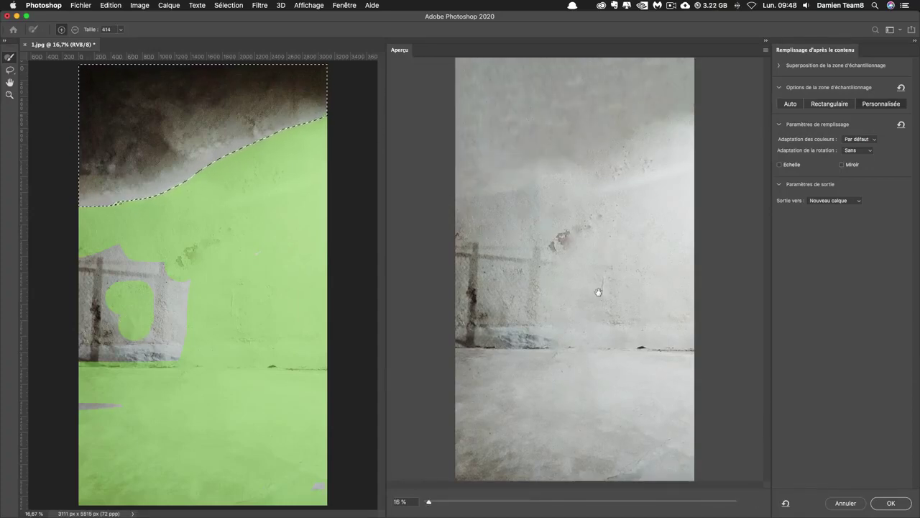
click(888, 503)
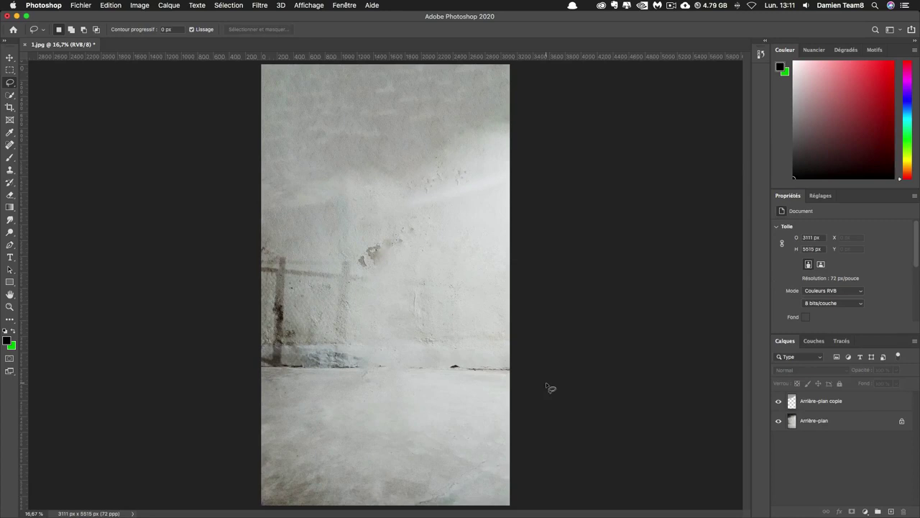
Create a new portrait document 29.7 cm wide by 42 cm high at 72 pixels per inch in RGB
key(super+n)
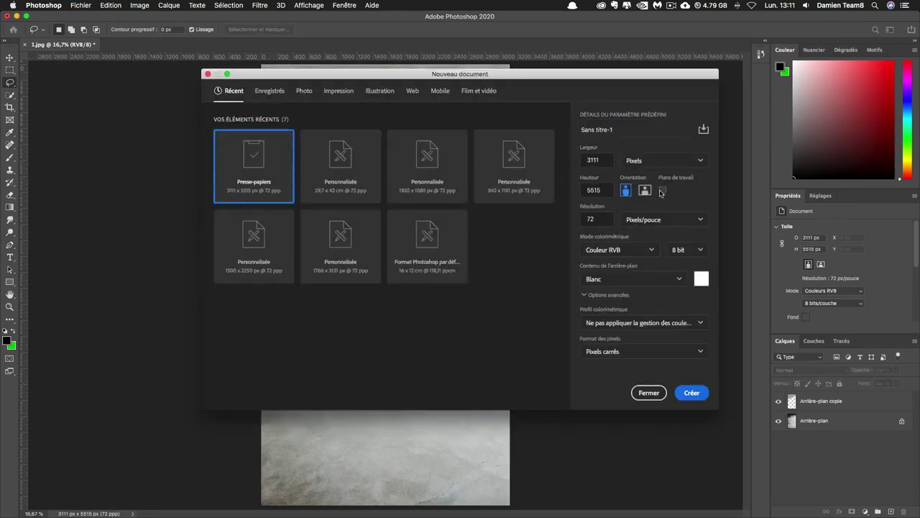
click(660, 162)
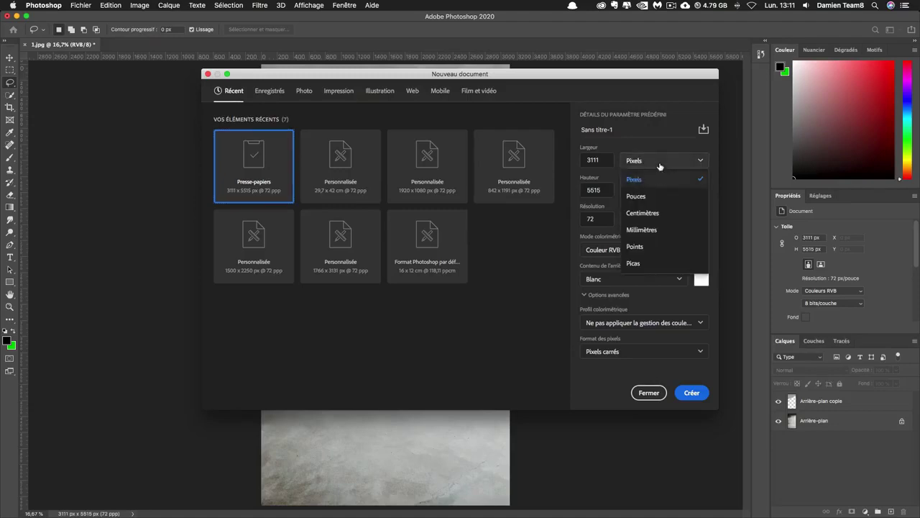
click(648, 213)
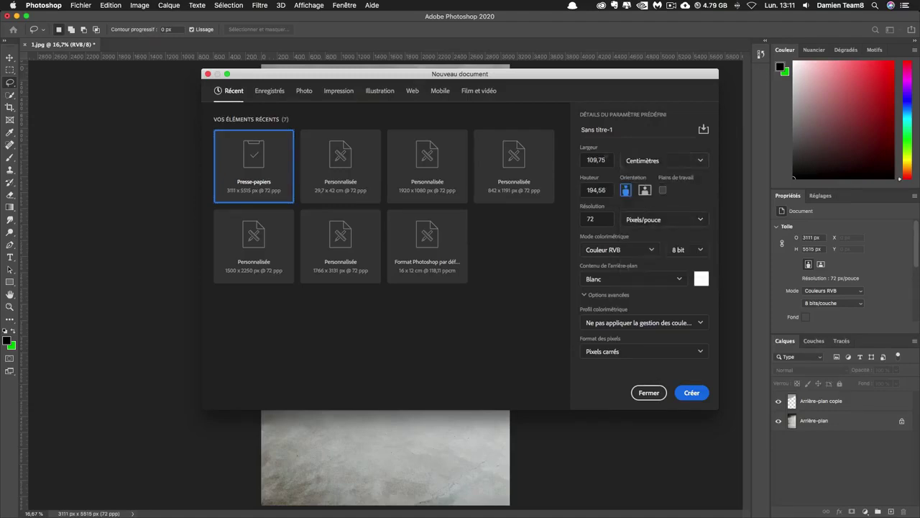
double_click(596, 159)
text(29,7)
key(Tab)
text(42)
key(Tab)
key(Tab)
click(693, 397)
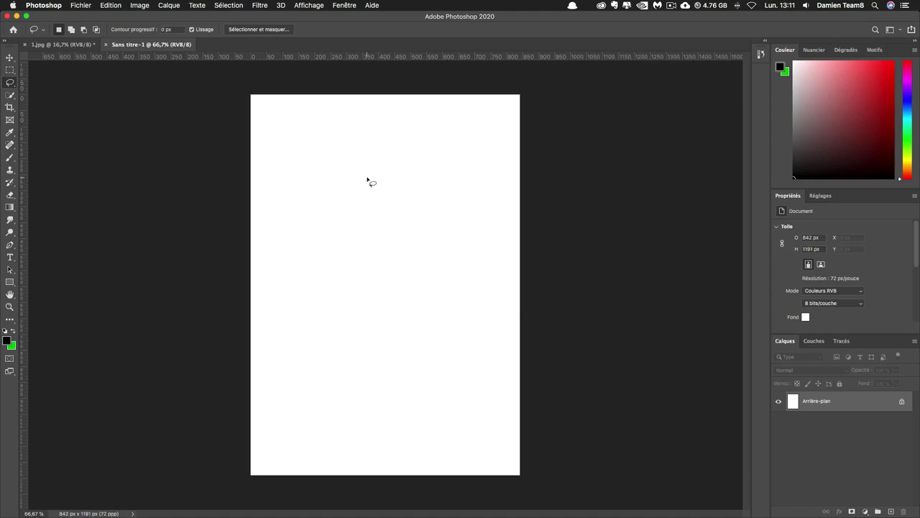
Merge both layers of 1.jpg into one and unlock the resulting background layer
click(63, 45)
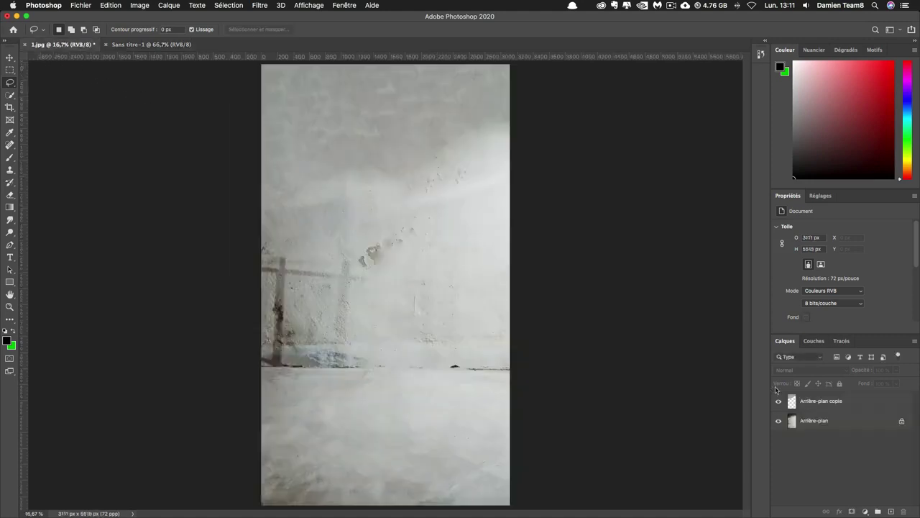
click(828, 401)
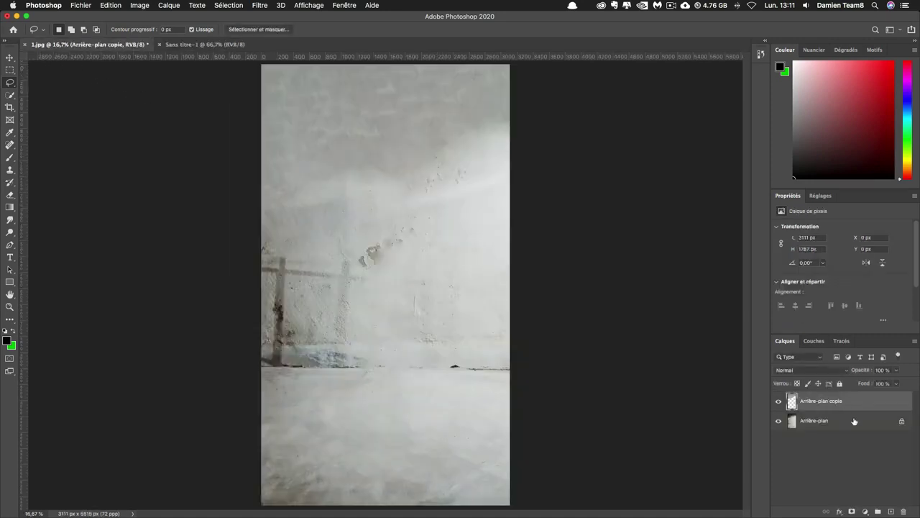
shift+click(854, 422)
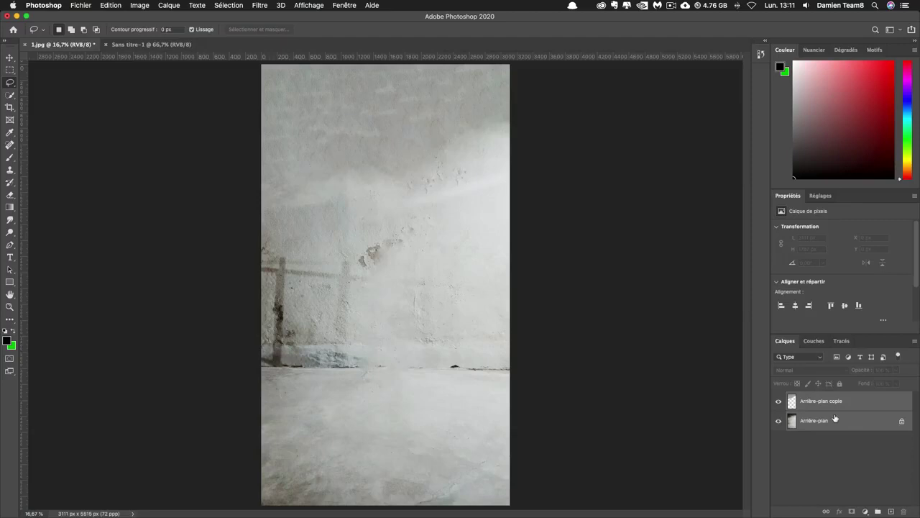
right_click(835, 419)
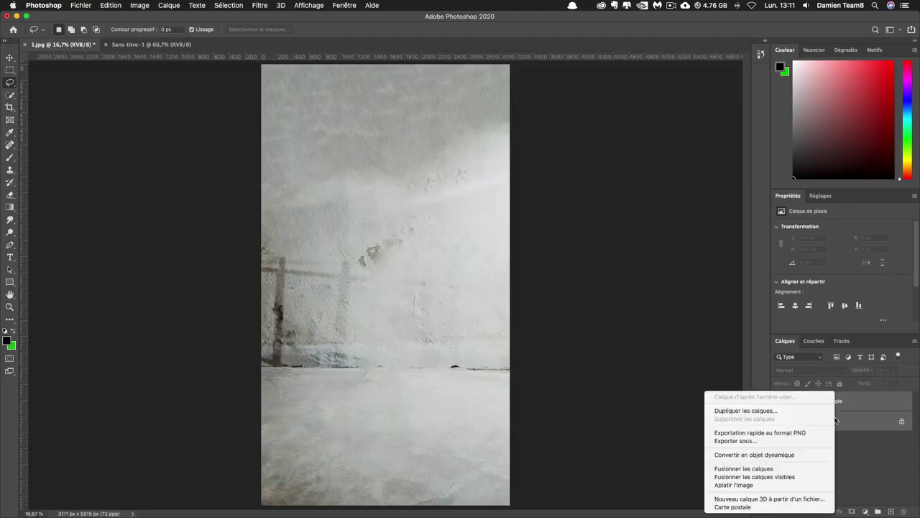
click(763, 469)
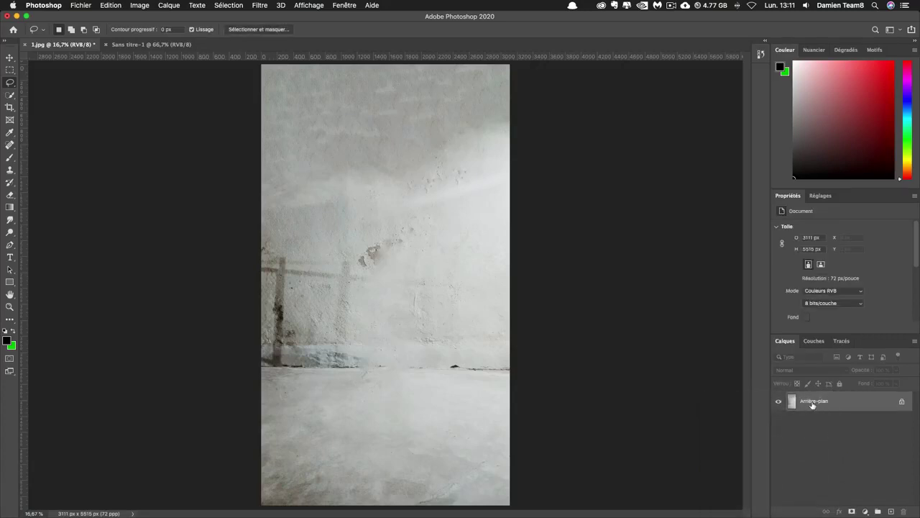
click(902, 401)
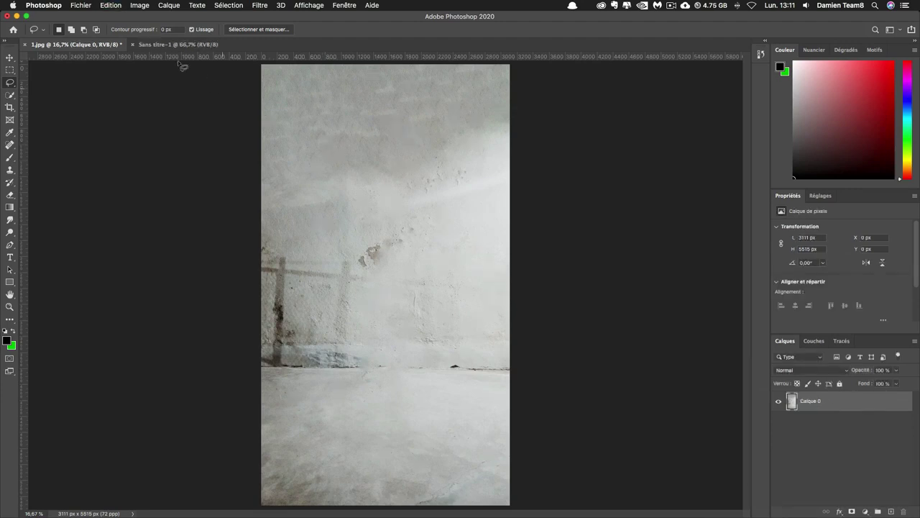
Paste the wall photo into the new document and scale it to about 32.08% width and 21.60% height to cover the page
click(162, 49)
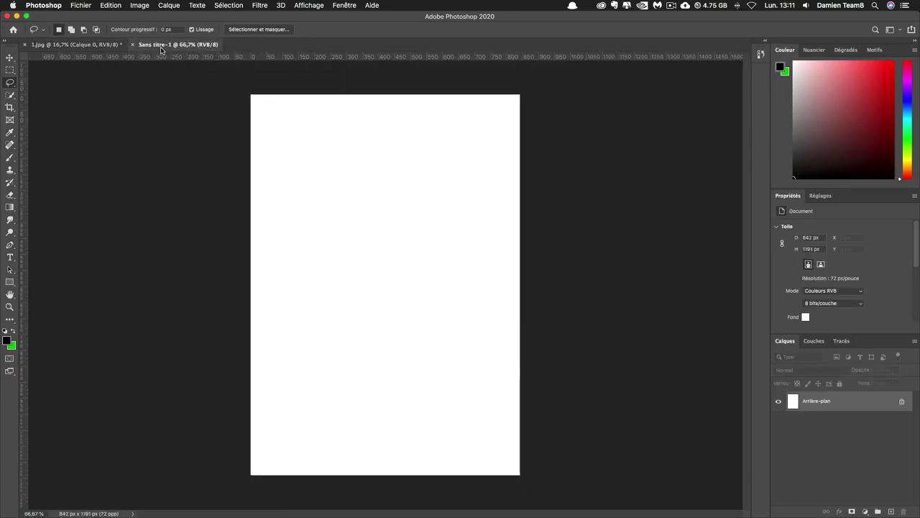
key(super+v)
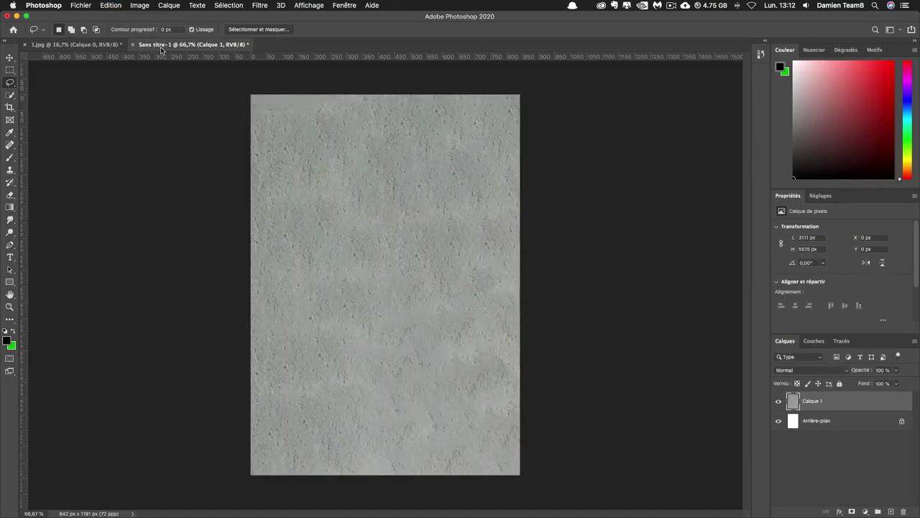
key(super+minus)
key(super+minus)
key(super+minus)
key(super+minus)
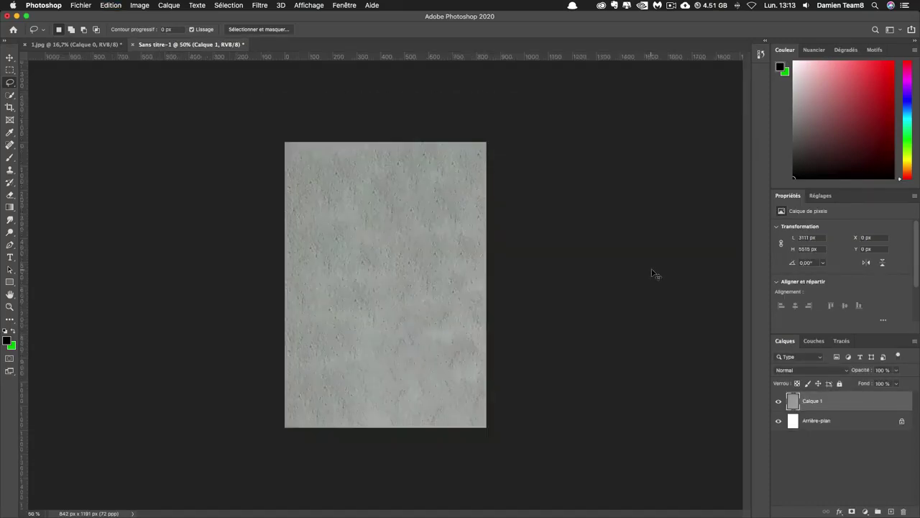
key(super+minus)
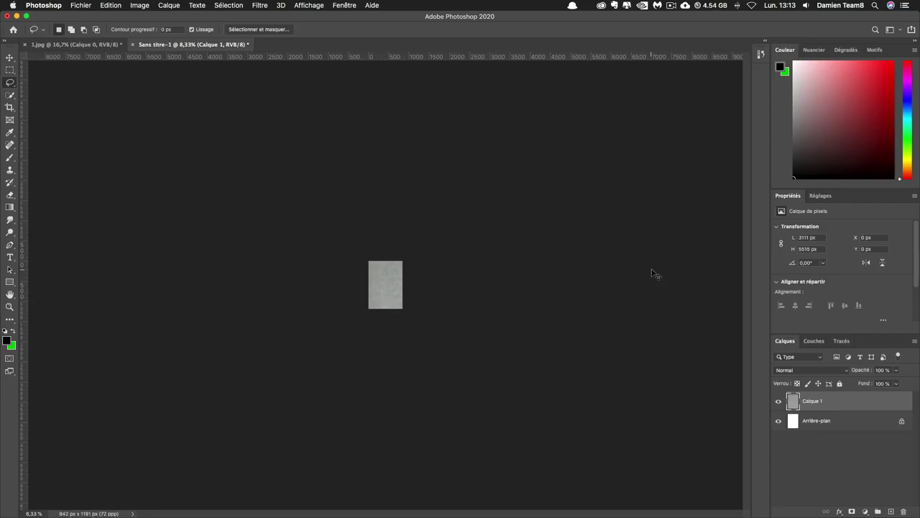
key(super+t)
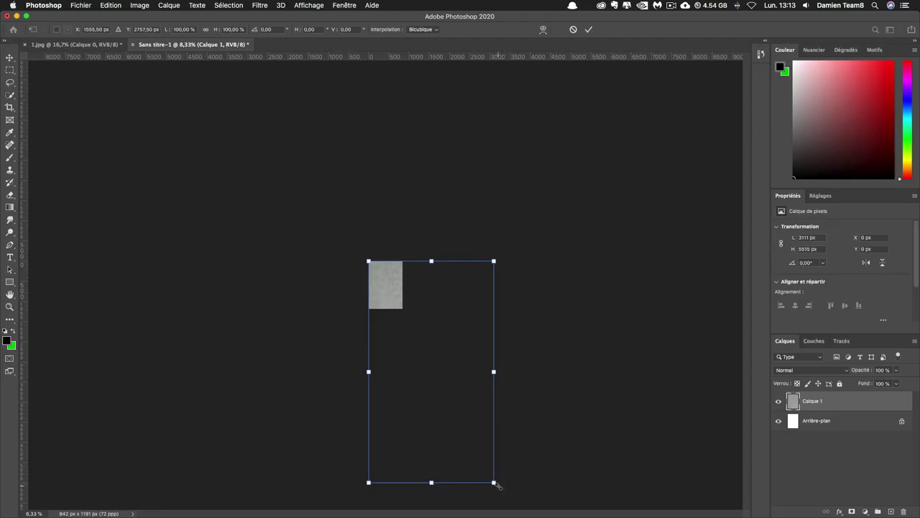
drag(494, 483, 408, 309)
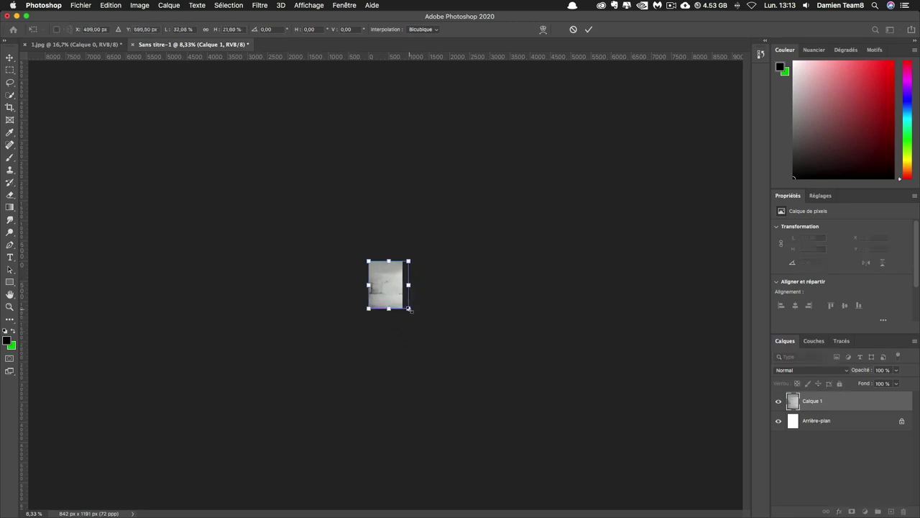
key(Return)
key(l)
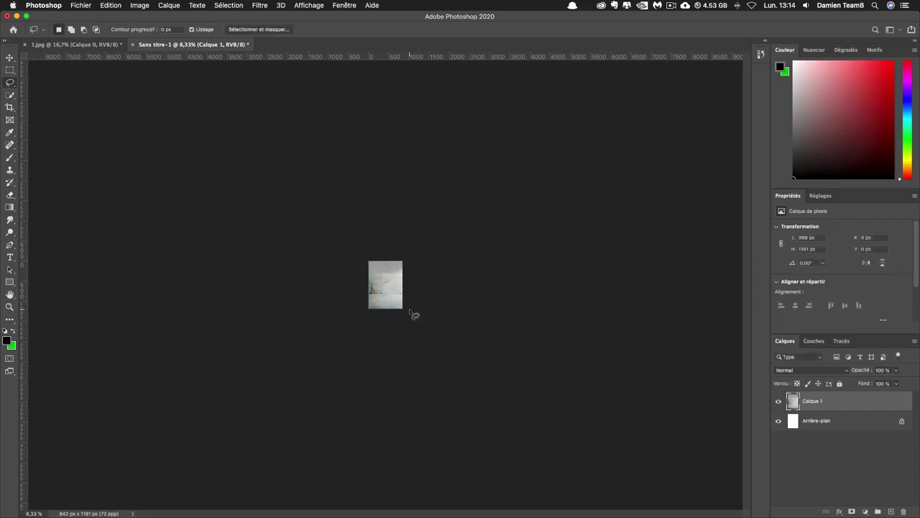
Unlock the new document's white background layer and reselect the wall photo layer
key(super+plus)
key(super+plus)
key(super+plus)
key(super+plus)
key(super+plus)
key(super+plus)
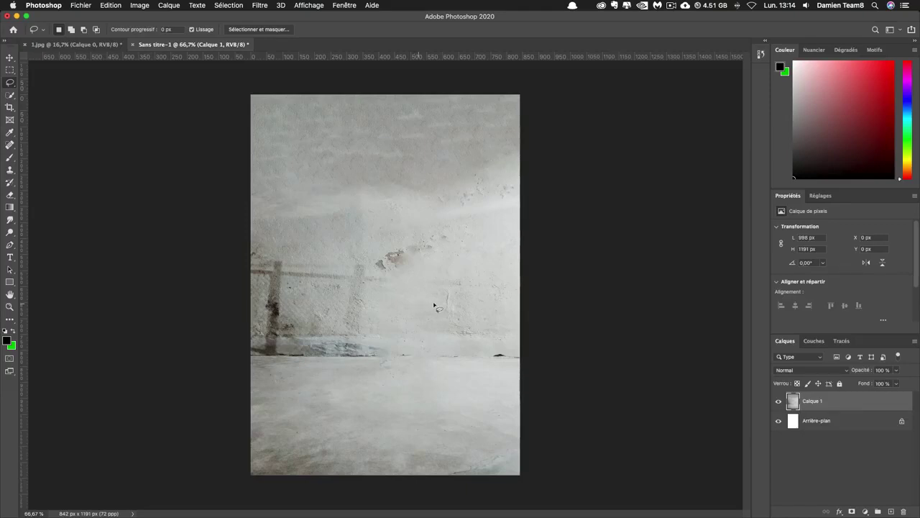
click(902, 422)
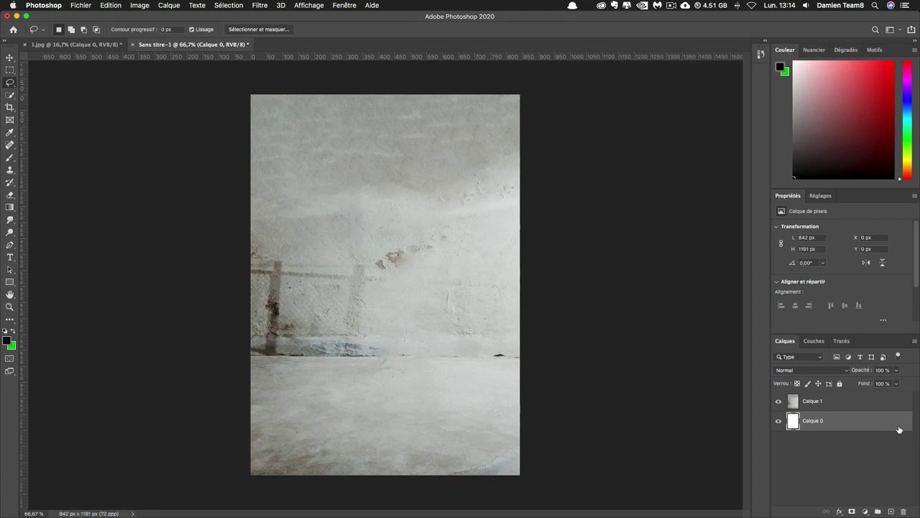
click(871, 404)
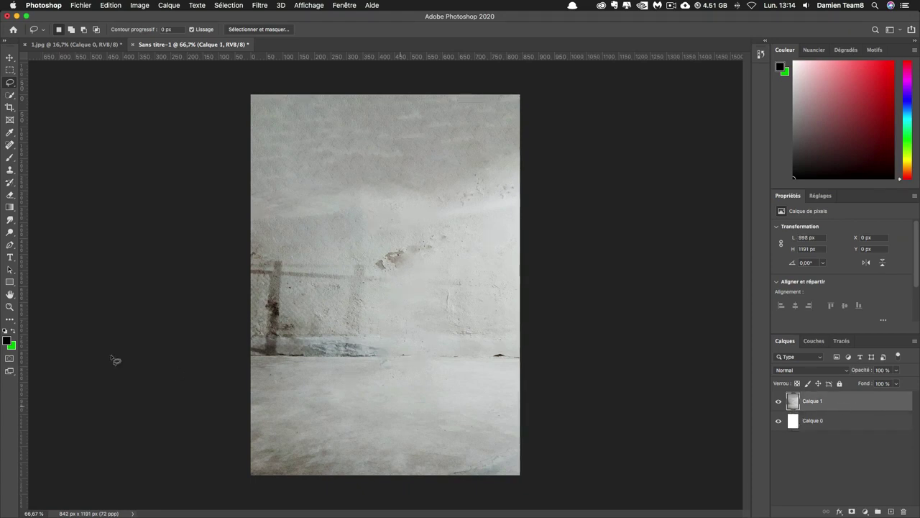
Set the foreground colour to dark red-brown #461e1c
click(6, 342)
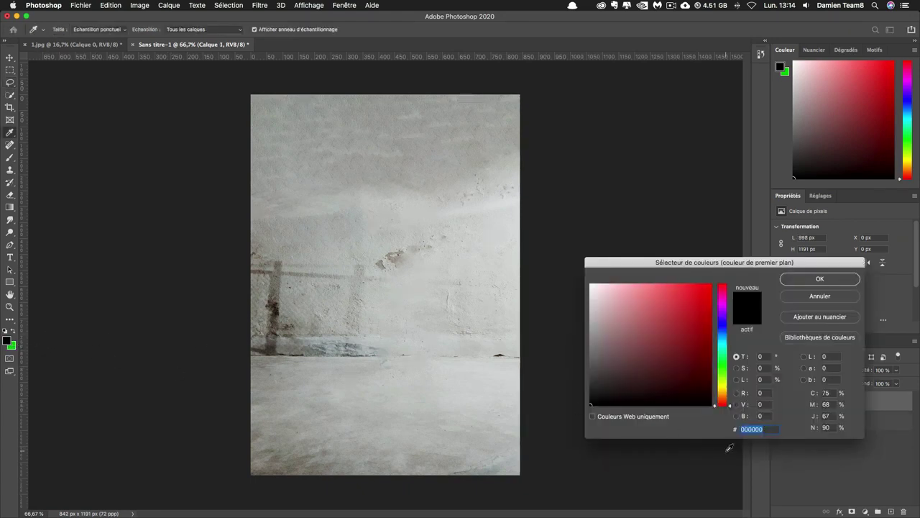
text(46)
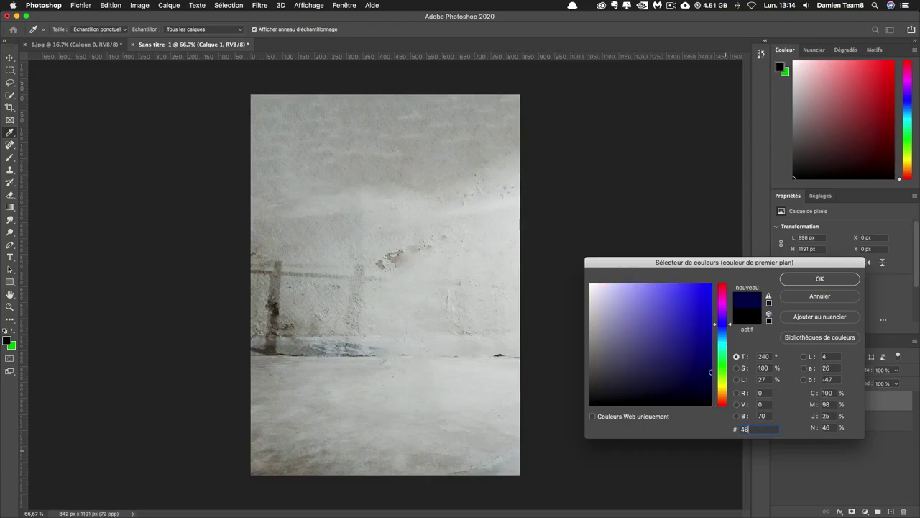
text(1e)
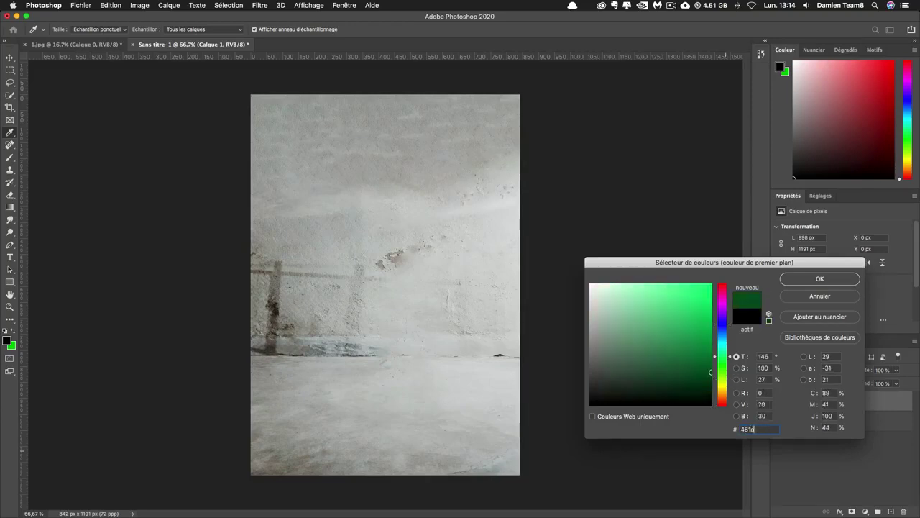
text(11c)
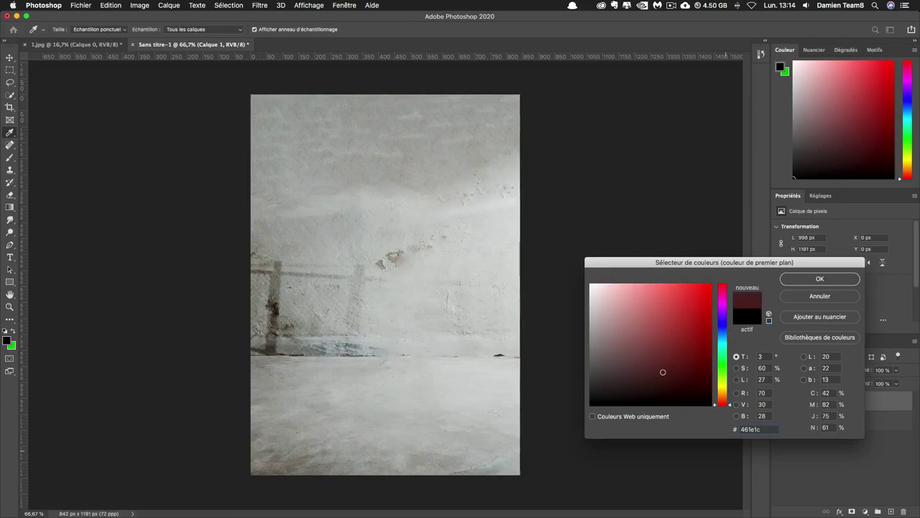
key(Return)
Fill the white layer beneath the photo with the foreground colour at 100% opacity and reselect the wall photo layer
click(850, 421)
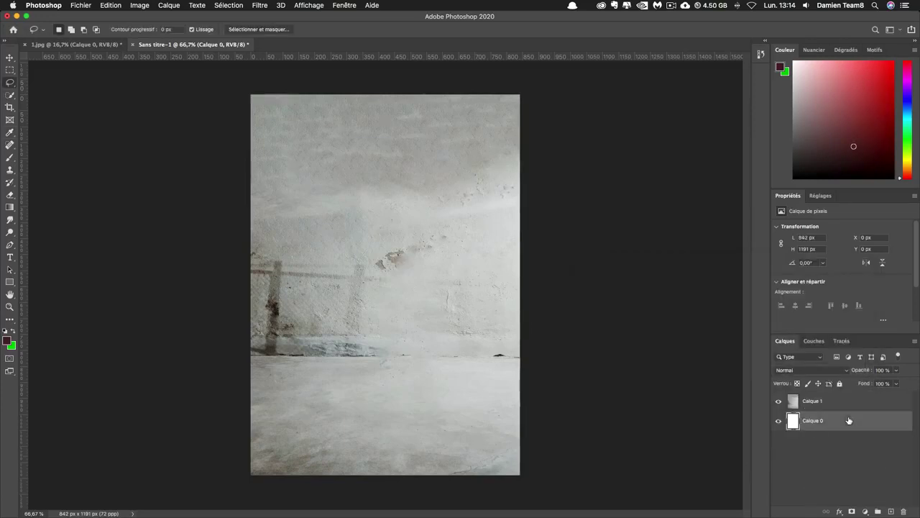
key(i)
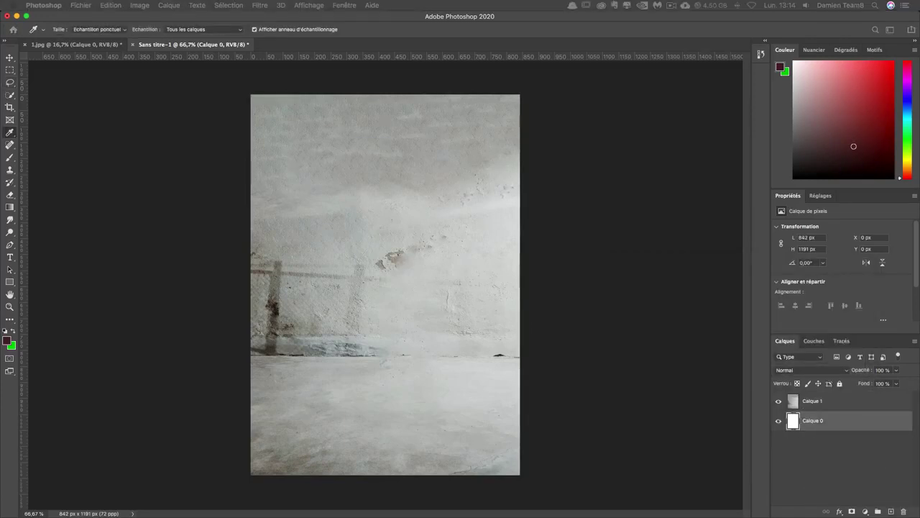
key(shift+BackSpace)
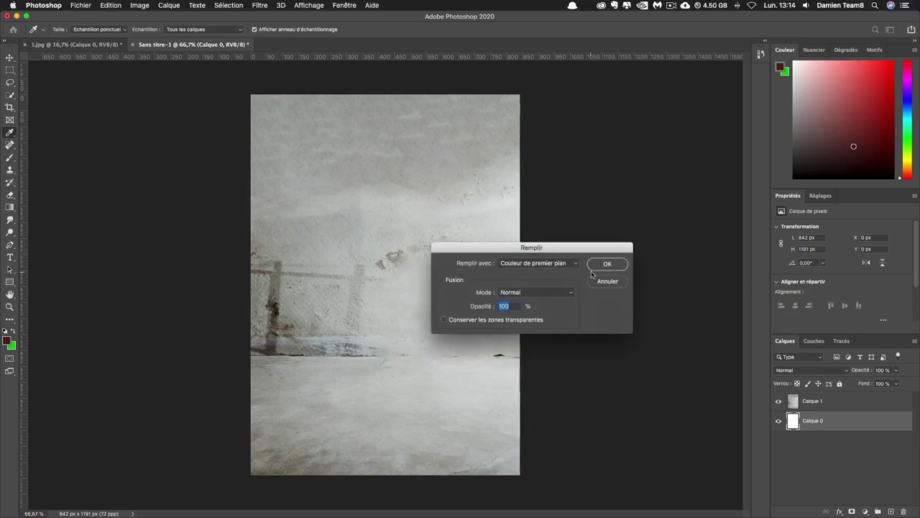
click(606, 264)
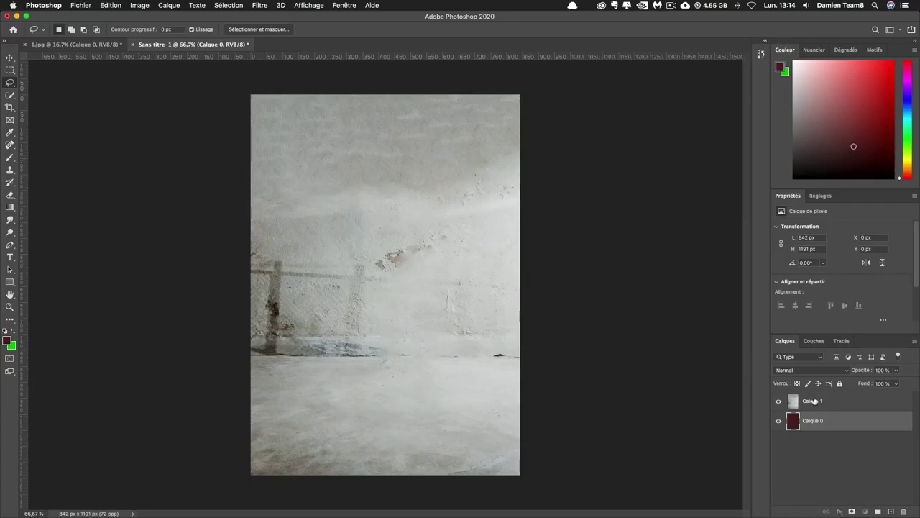
click(808, 399)
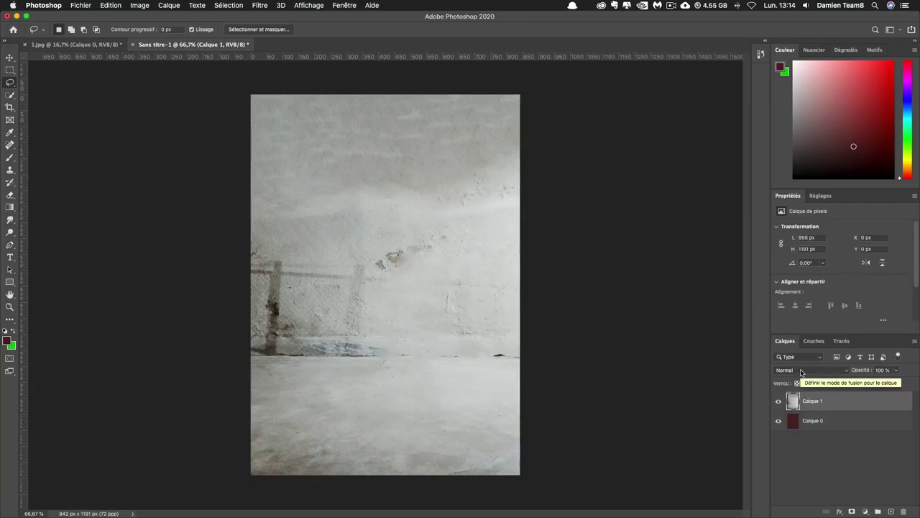
Set the wall photo layer's blend mode to Produit (Multiply) over the dark red layer
click(801, 371)
click(786, 384)
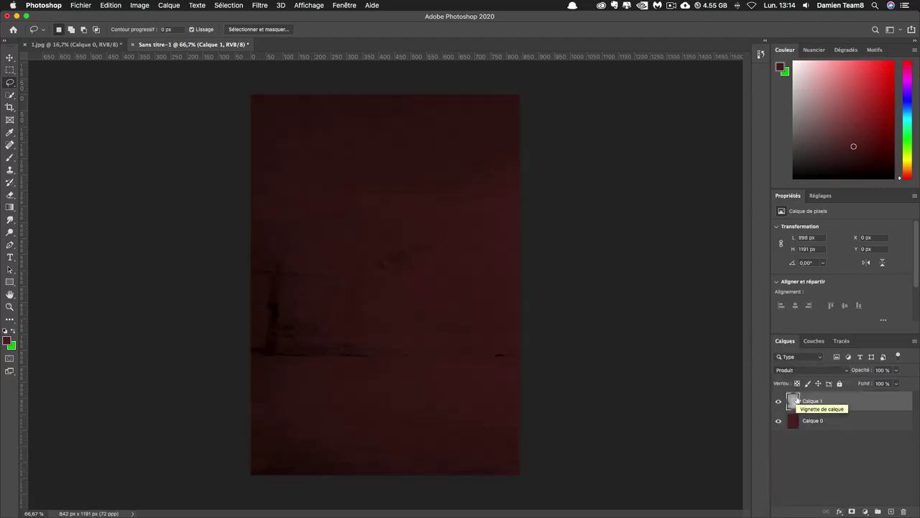
Add a purple #59188a solid colour fill layer above the wall photo and set its blend mode to Lumière crue (Hard Light)
click(866, 511)
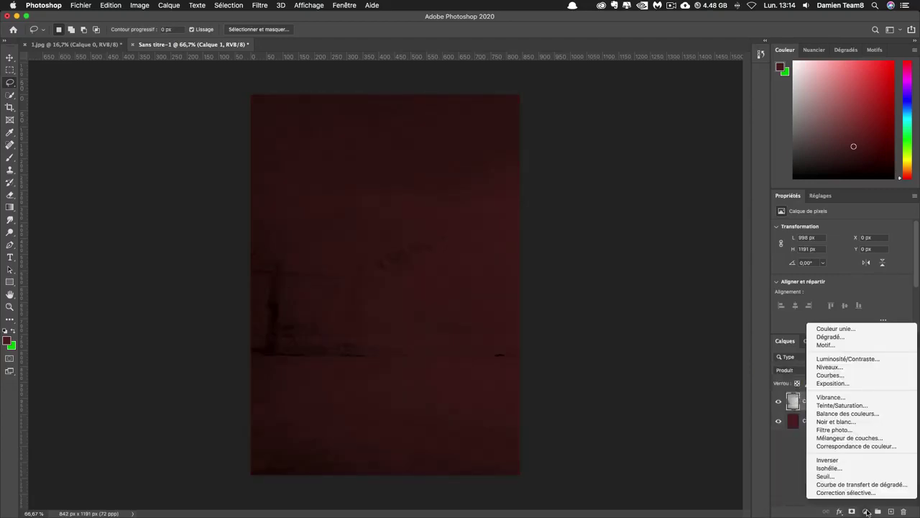
click(835, 328)
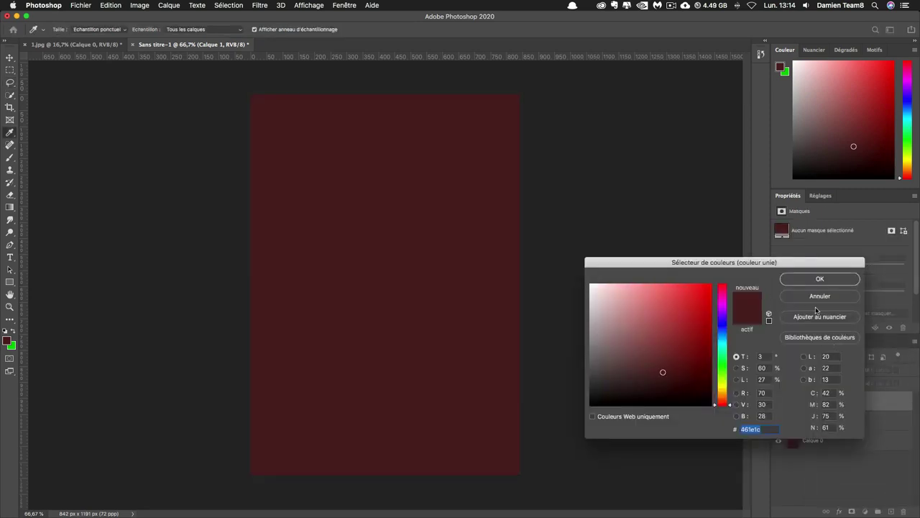
text(5)
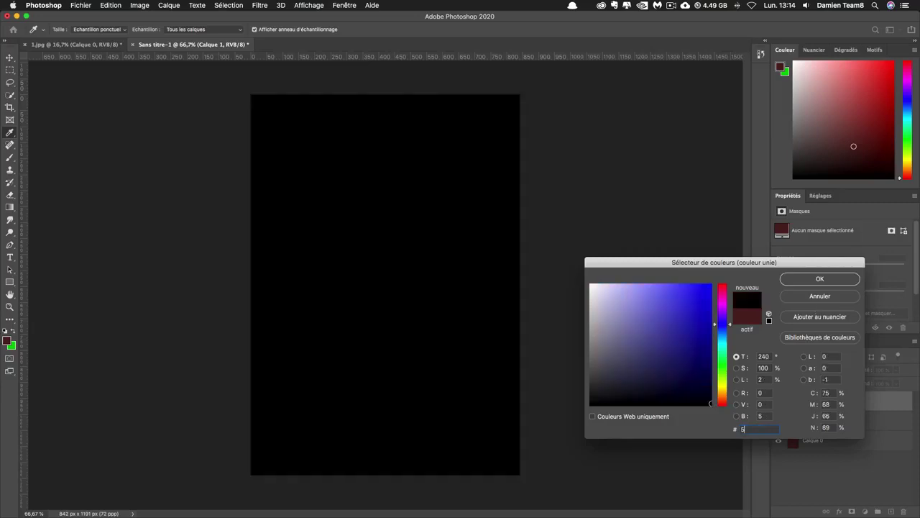
text(918)
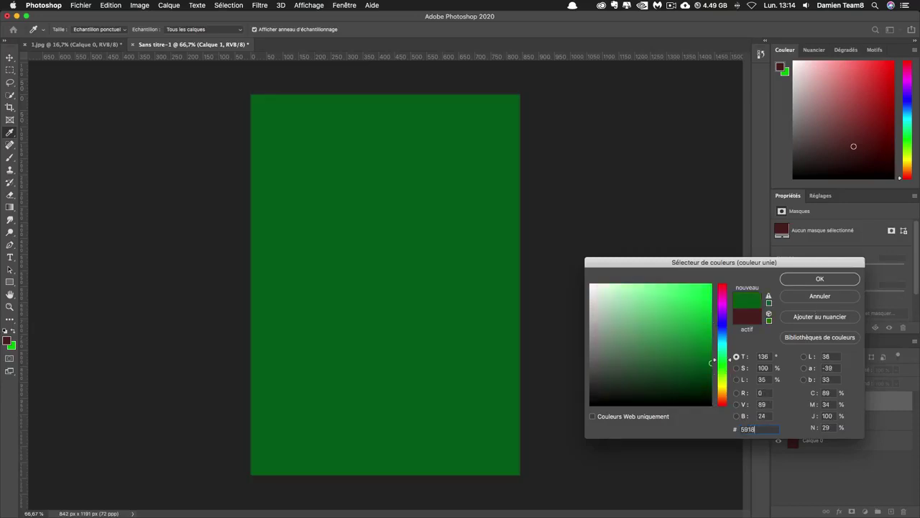
text(8a)
key(Return)
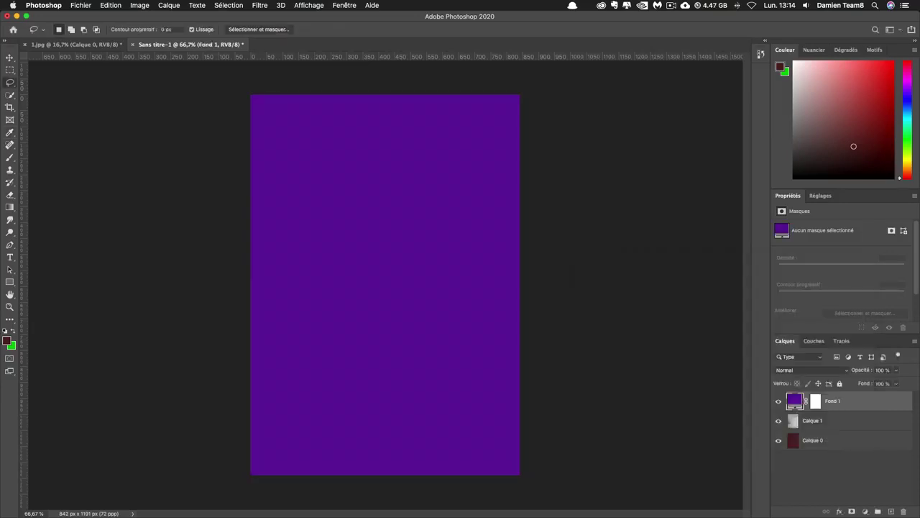
click(799, 369)
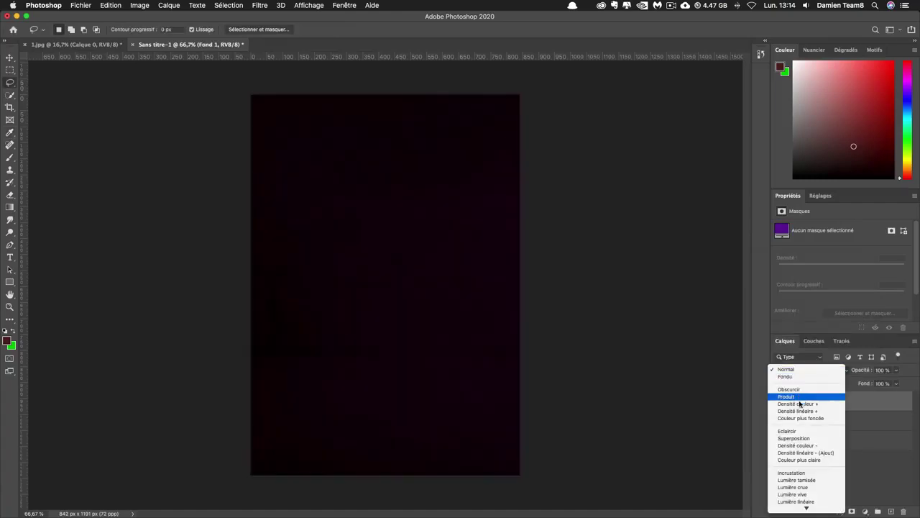
click(827, 491)
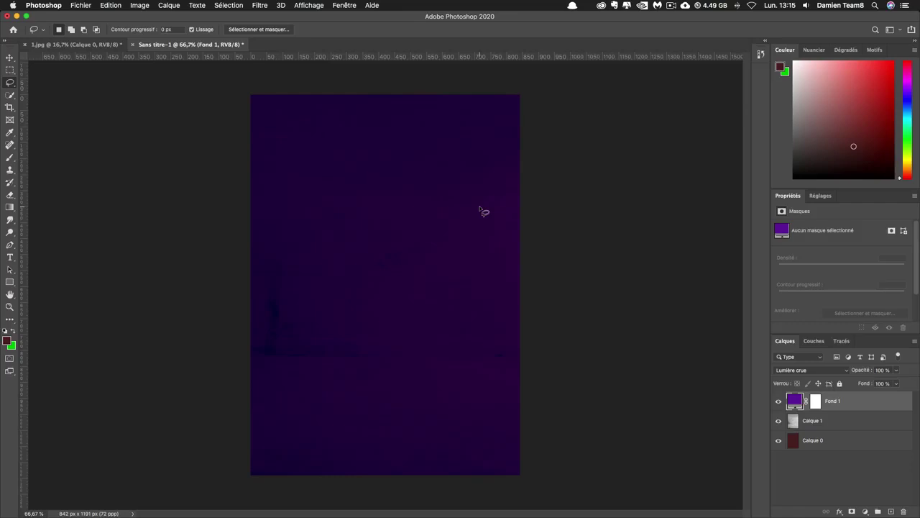
Add a second solid colour fill layer in dark purple #1a0536 at the top of the layer stack
click(865, 511)
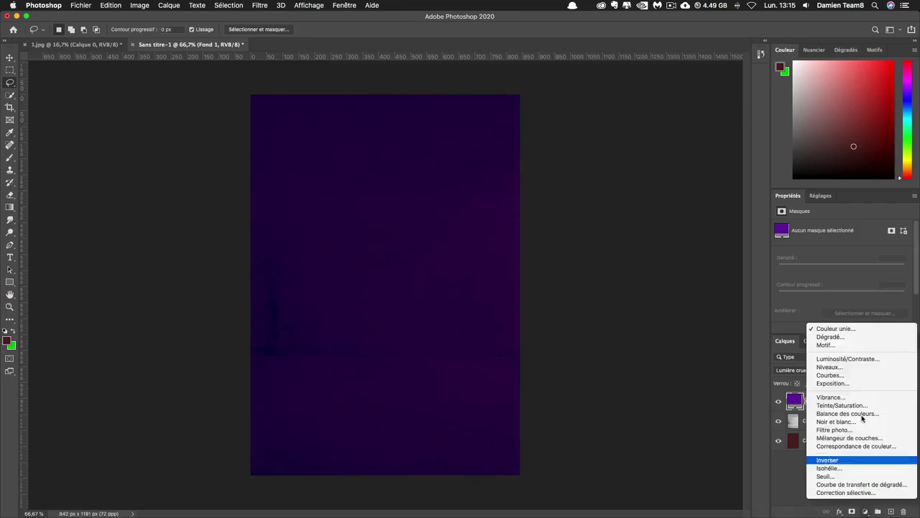
click(835, 328)
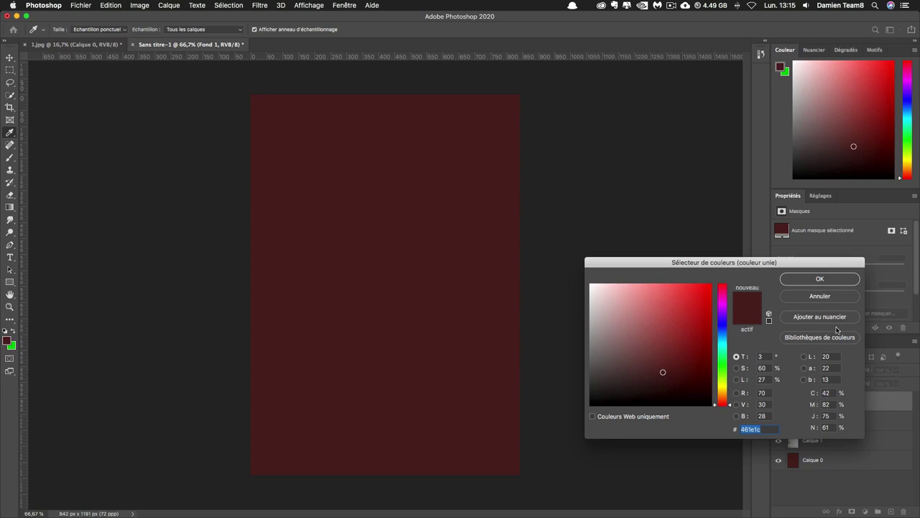
text(1a)
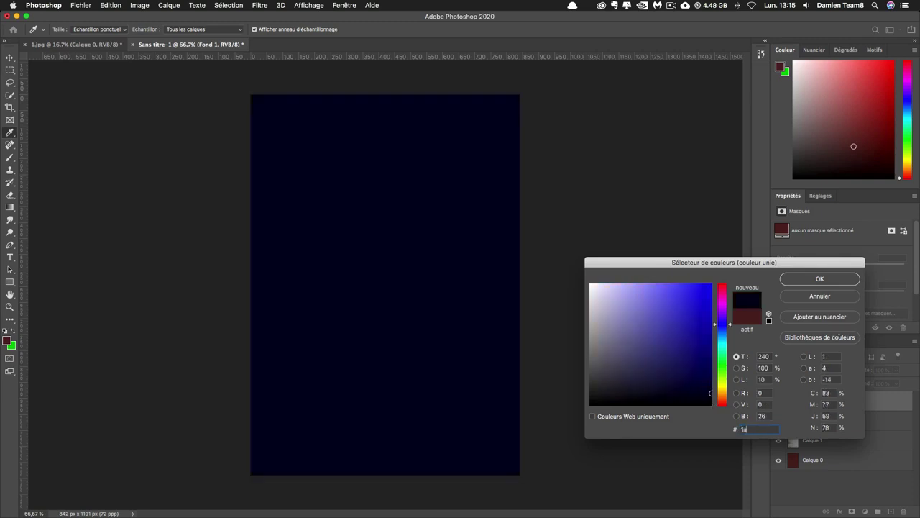
text(0536)
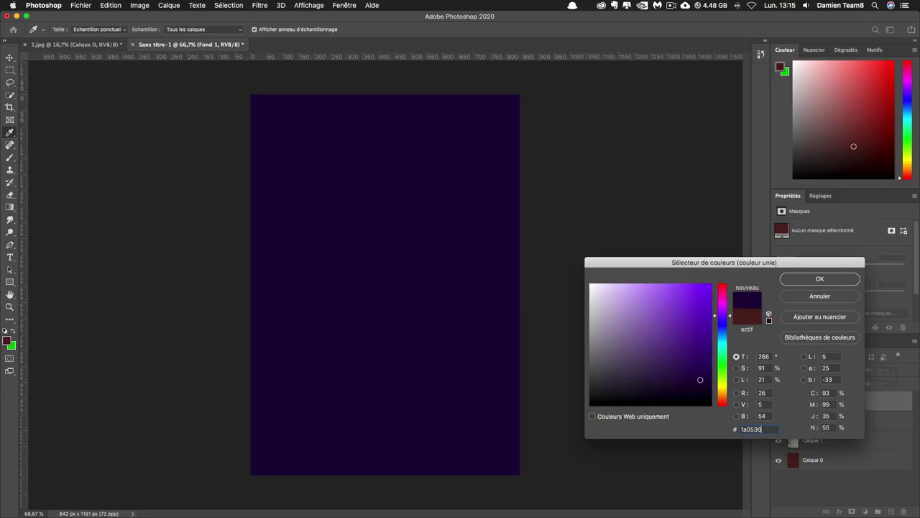
key(Return)
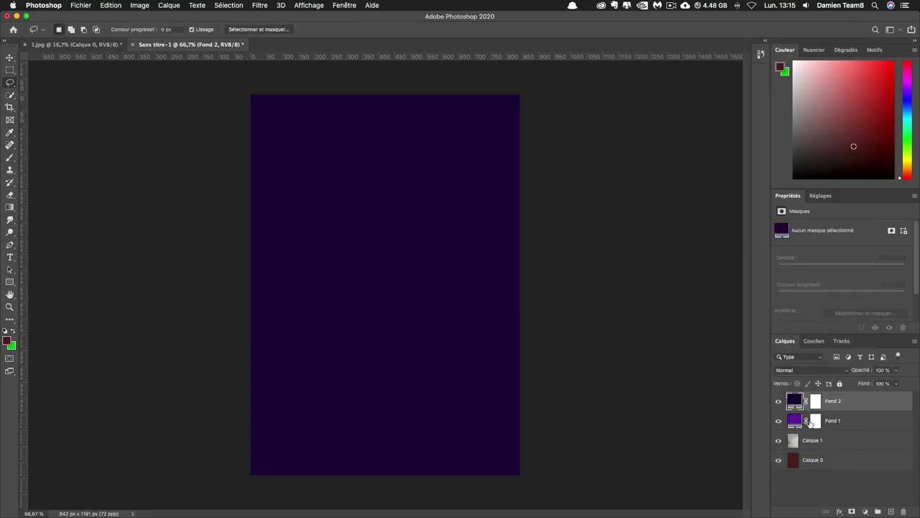
Compare the poster with and without the dark purple fill layer by toggling its visibility
click(779, 401)
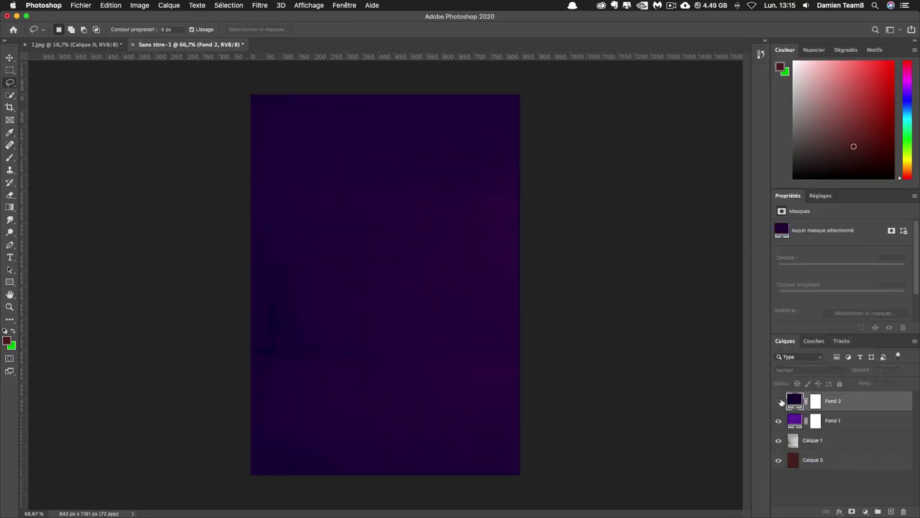
click(781, 401)
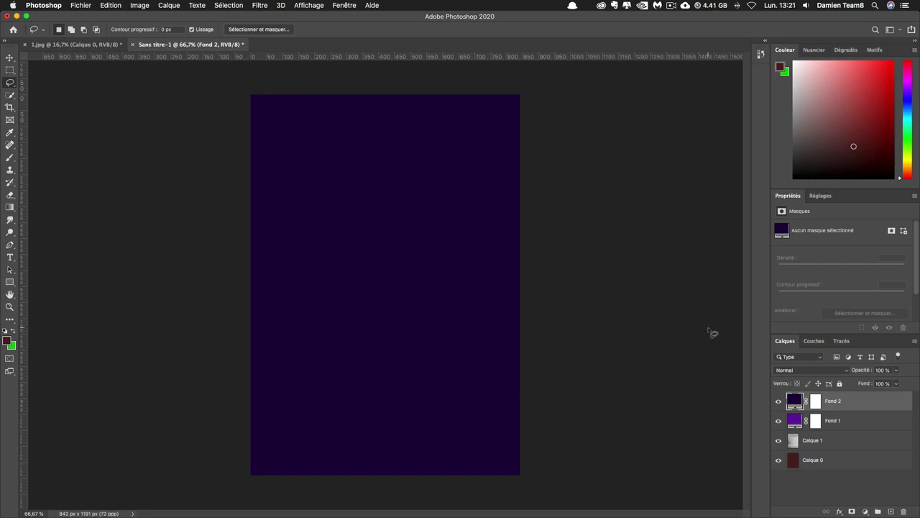
click(779, 406)
click(779, 406)
click(779, 406)
click(780, 406)
click(780, 406)
click(779, 406)
Switch to Finder and open the basketball player photo 2.jpg from the tuto2 folder in Photoshop
key(super+Tab)
click(637, 303)
right_click(637, 305)
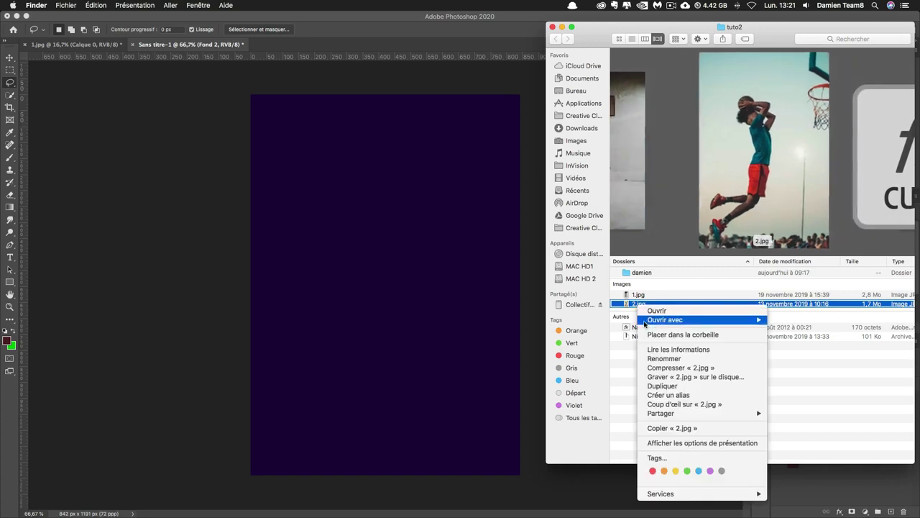
mouse_move(645, 324)
click(564, 325)
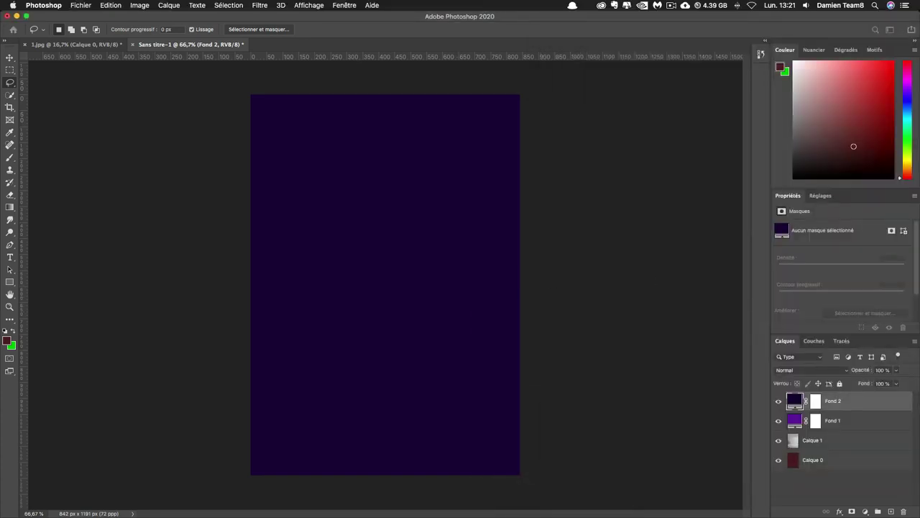
Select the jumping player with the Object Selection tool, adding the lower shoe and the rear leg to the selection
drag(9, 94, 45, 94)
drag(281, 170, 424, 458)
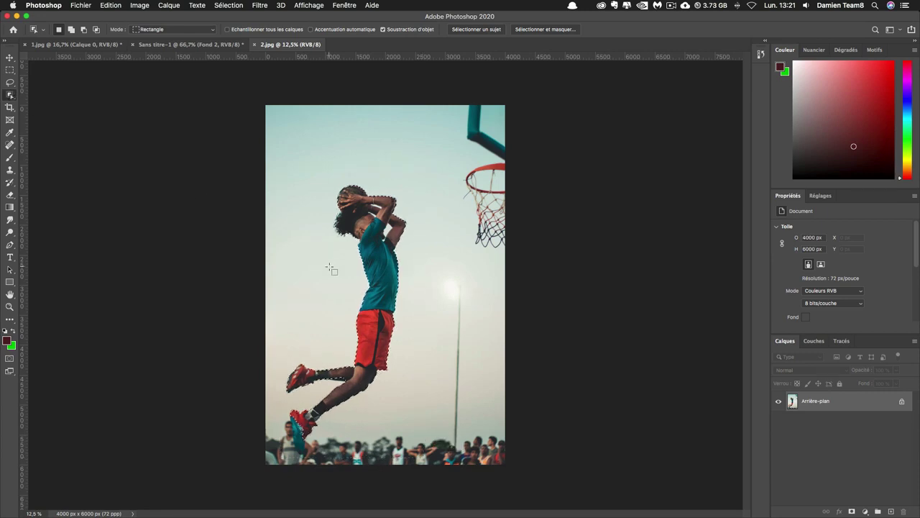
drag(286, 407, 329, 461)
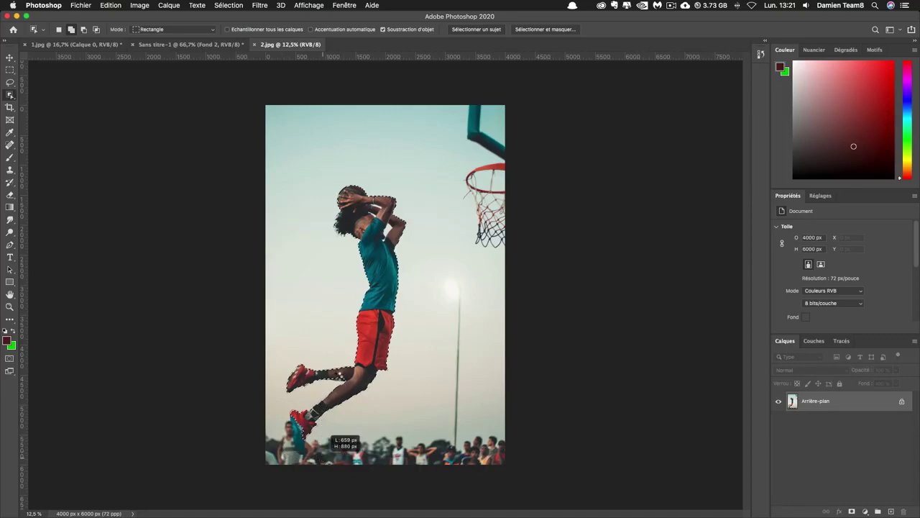
drag(320, 361, 352, 394)
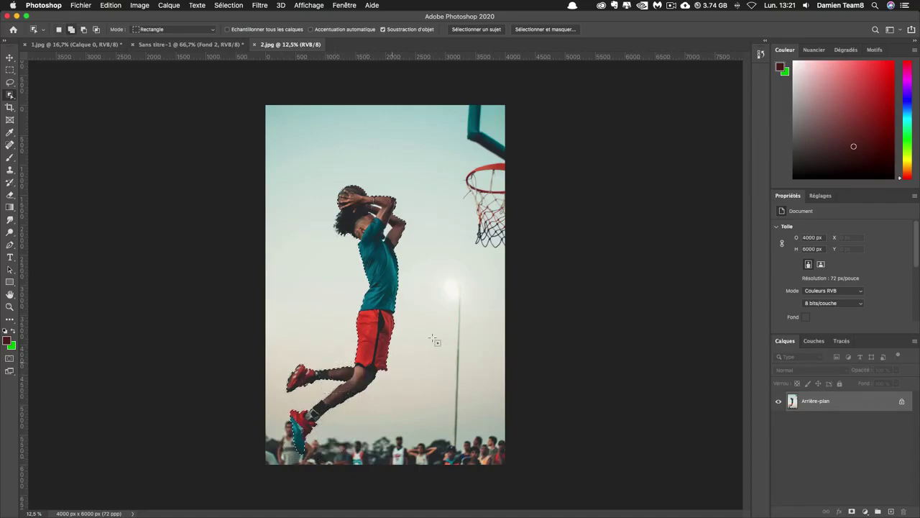
Subtract the background gap between the player's arms and head from the selection with the Quick Selection tool
click(10, 96)
click(49, 105)
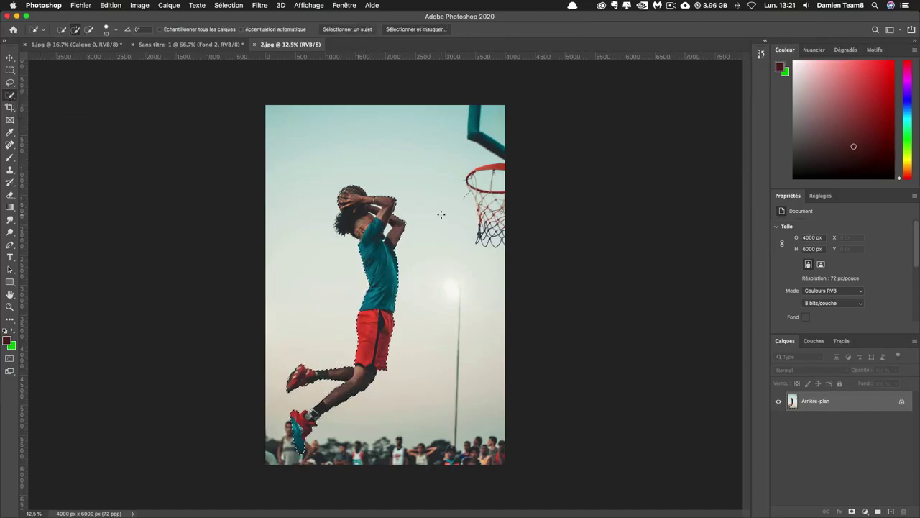
key(super+plus)
key(super+plus)
key(super+plus)
scroll(348, 282, up, 3)
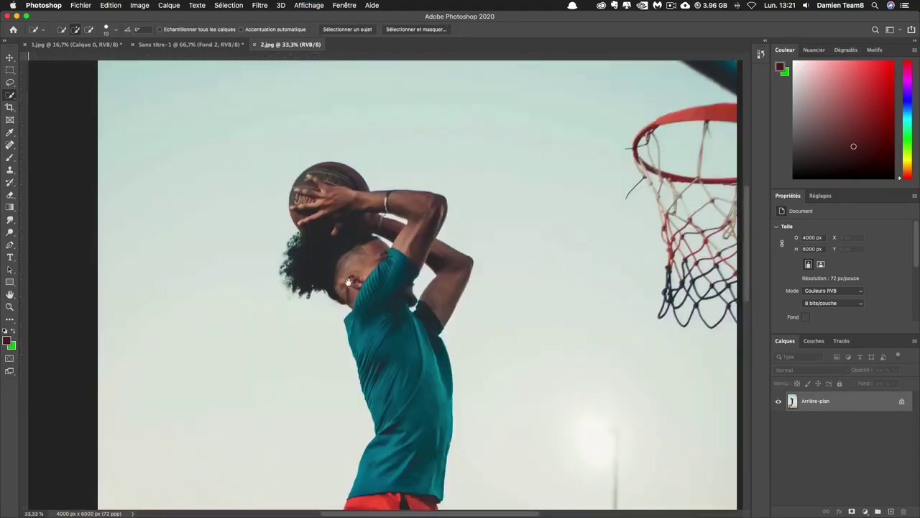
key(super+plus)
key(alt)
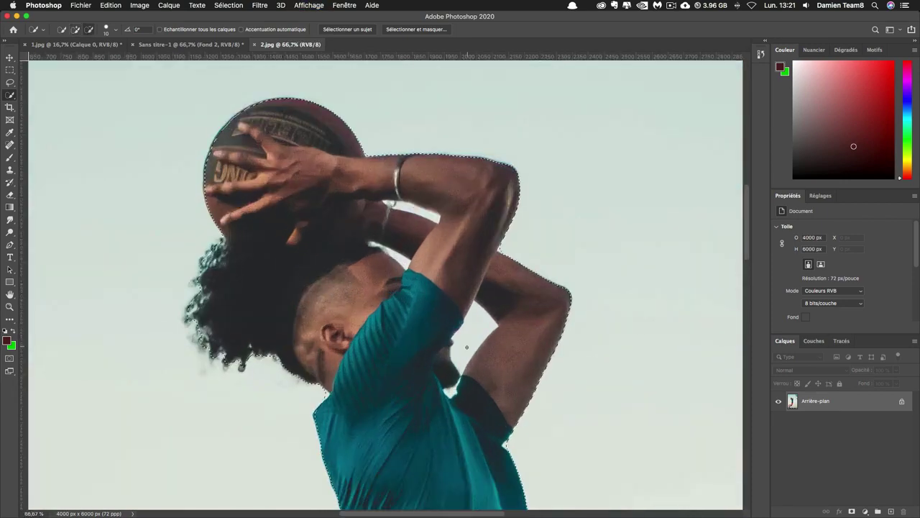
scroll(408, 198, up, 2)
click(433, 215)
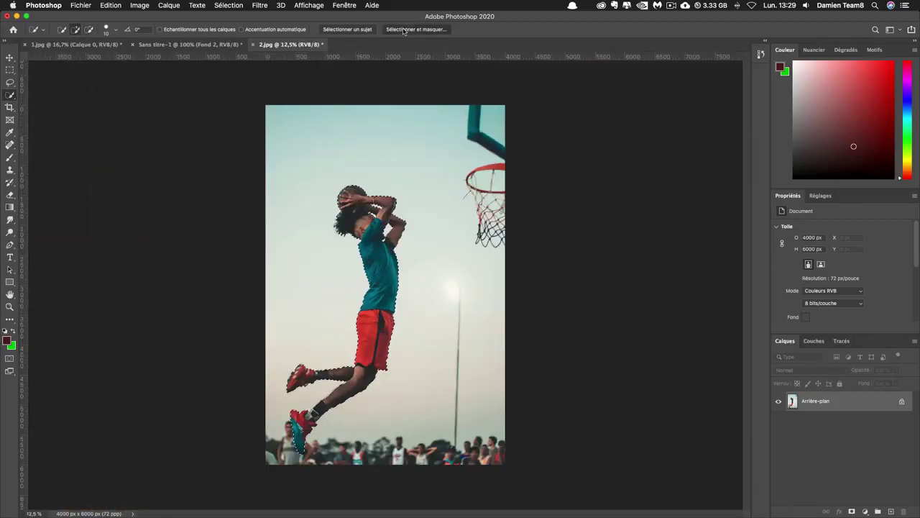
Open the selection in Select and Mask and refine the edge along the player's curly hair
click(405, 29)
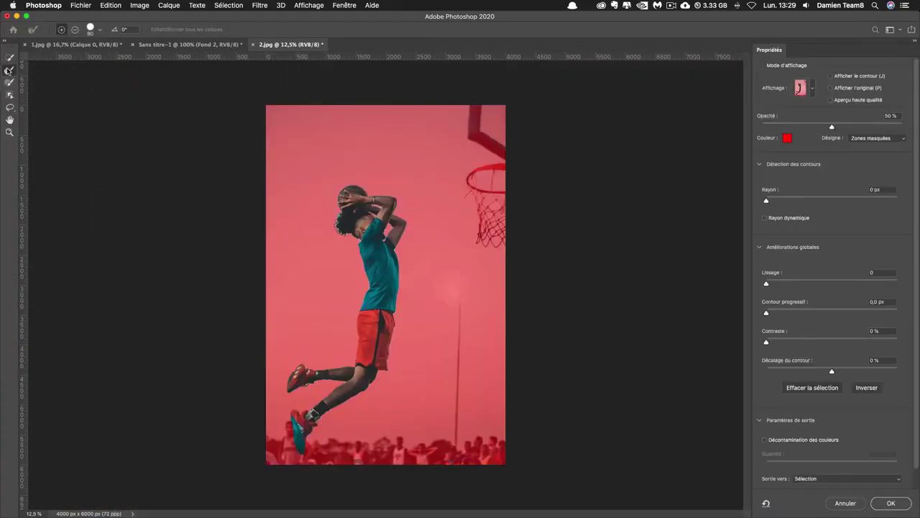
key(super+plus)
key(super+plus)
key(super+plus)
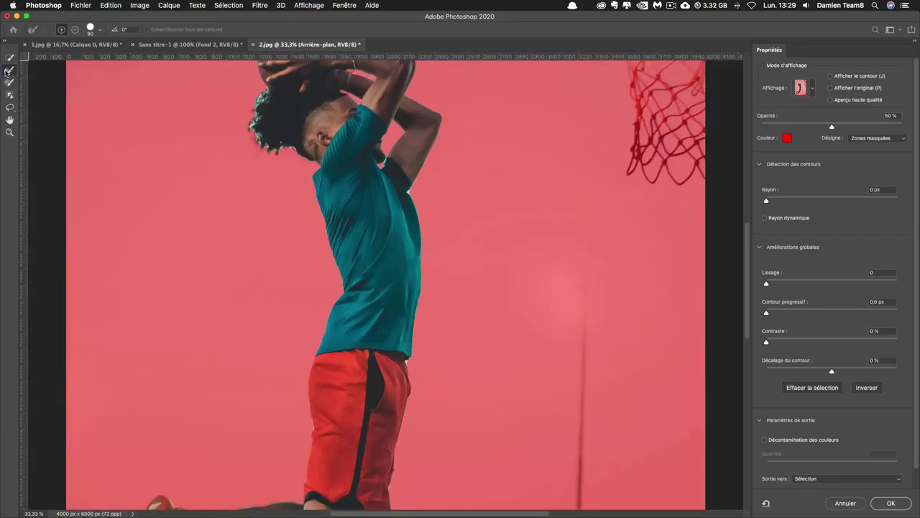
mouse_move(264, 88)
mouse_down()
mouse_move(250, 136)
mouse_move(307, 164)
mouse_up()
Output the refined selection as a new layer with a layer mask
click(812, 480)
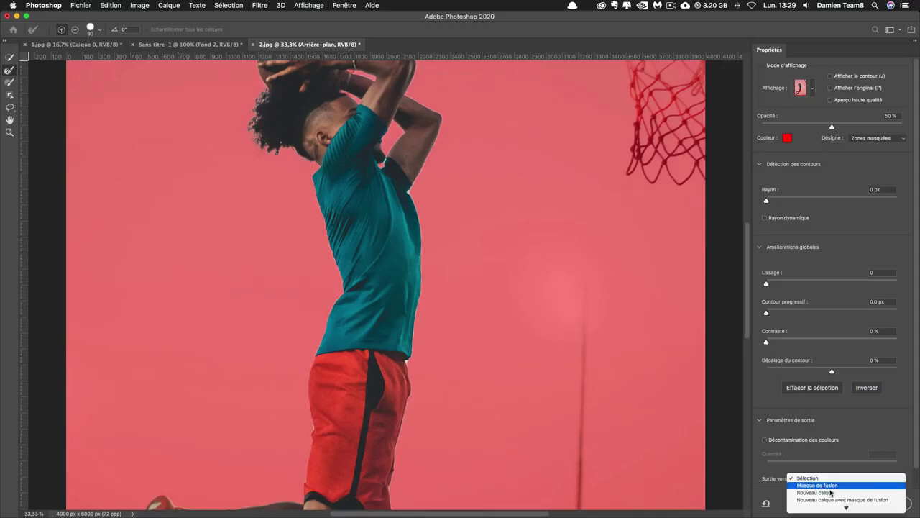
click(836, 493)
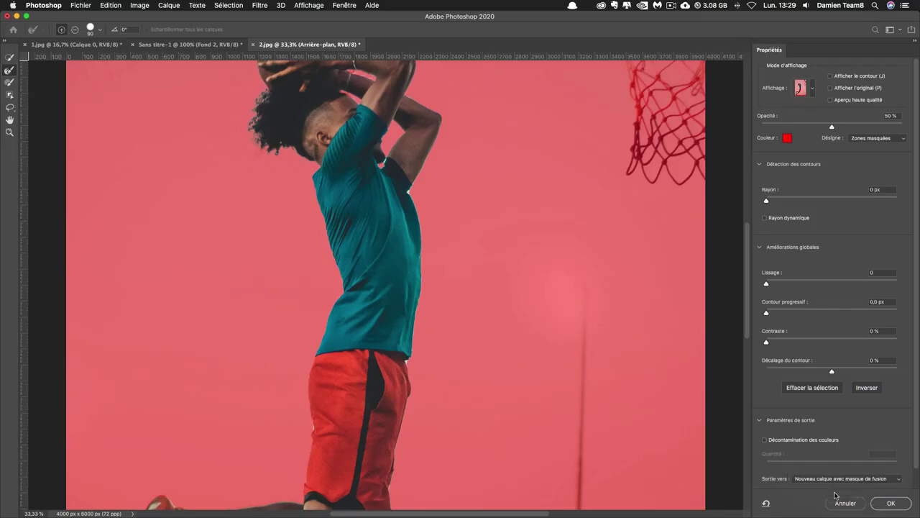
click(891, 505)
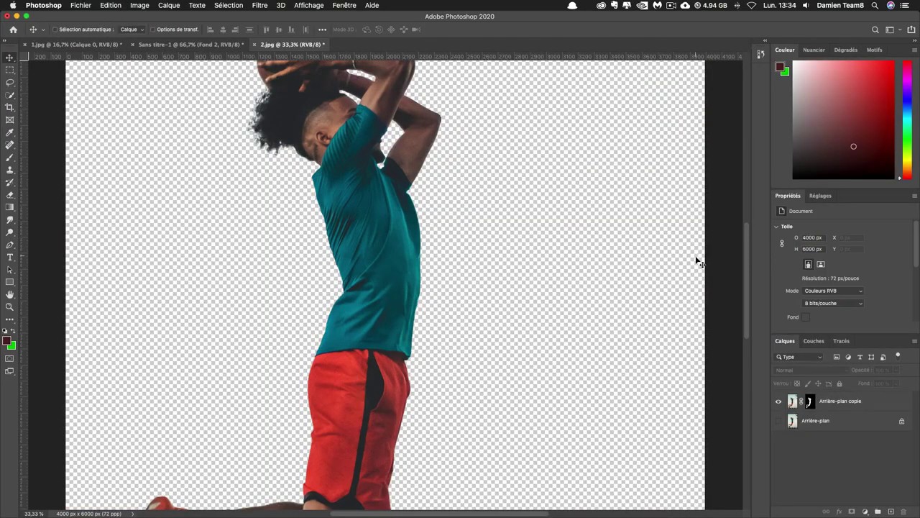
Copy the masked player layer, paste it into the poster document Sans titre-1 and reposition it
click(866, 408)
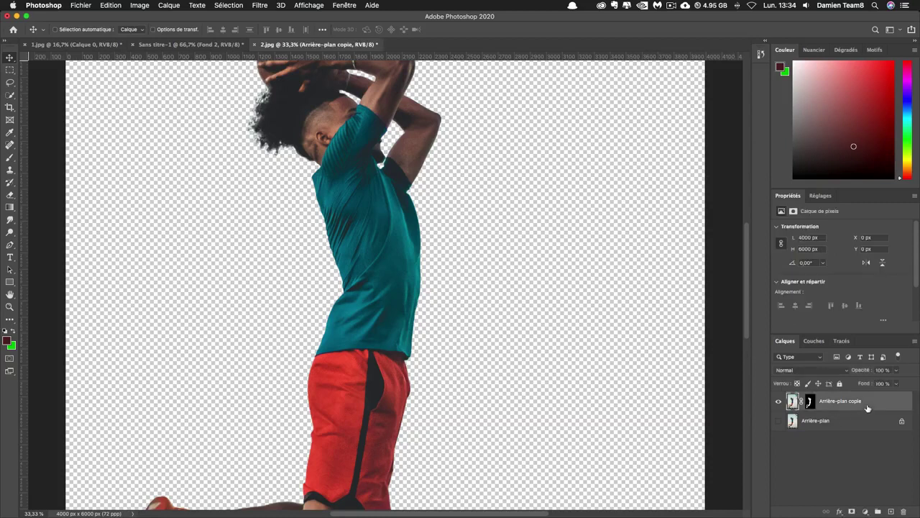
key(super+c)
click(188, 44)
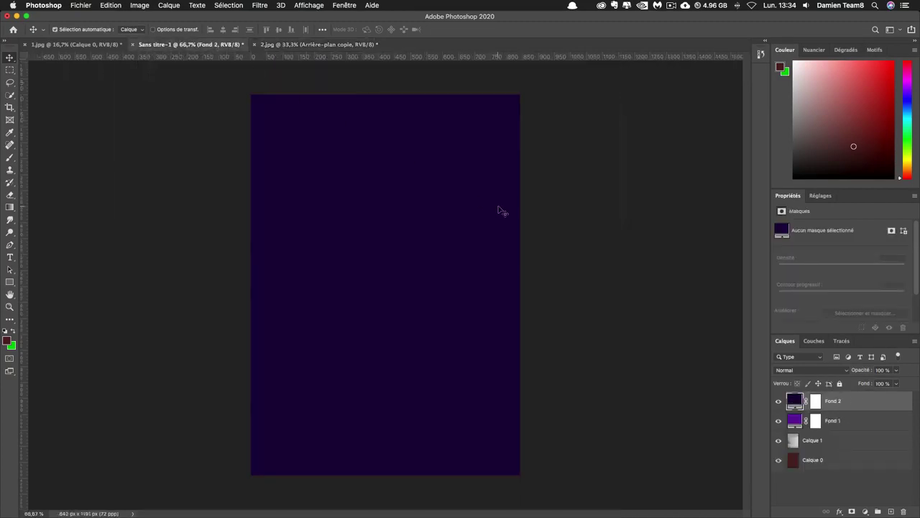
key(super+v)
drag(483, 229, 342, 153)
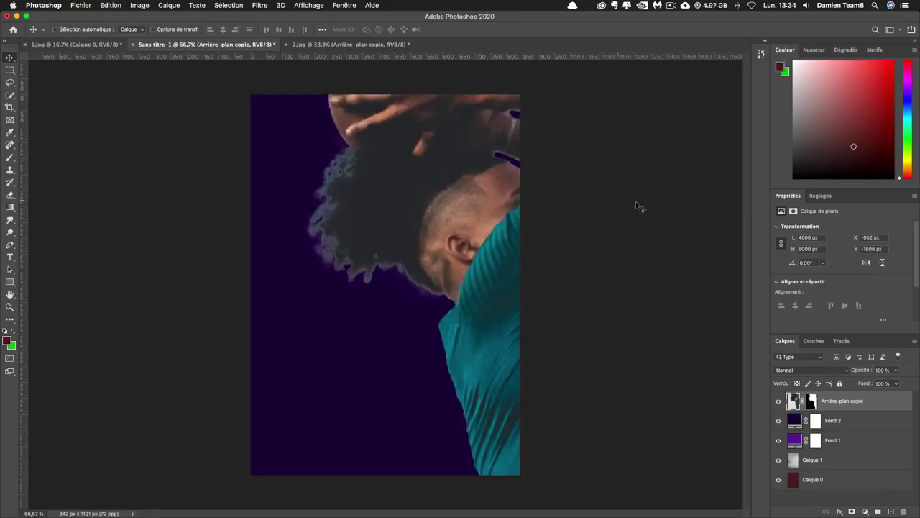
Set the player layer's width to 900 px with linked proportions
click(822, 239)
text(1)
text(00)
key(Return)
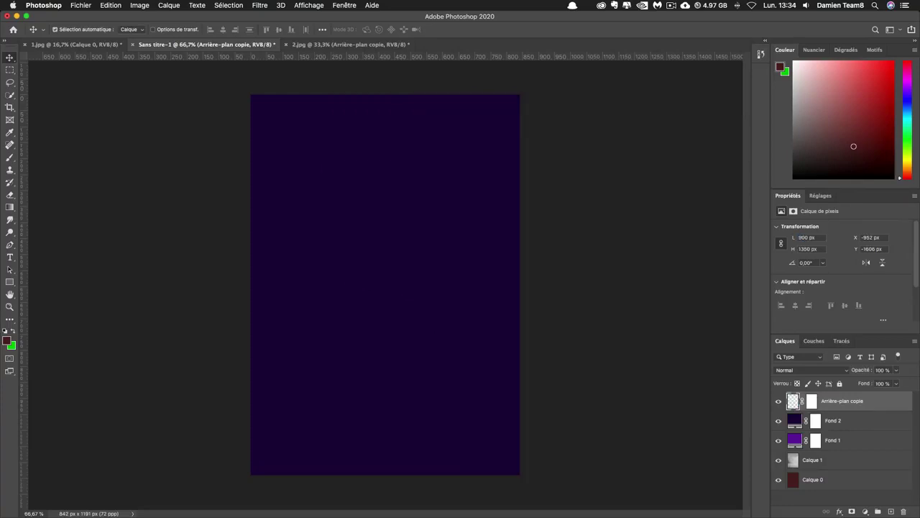
Move the player layer onto the poster with Free Transform, to about X 69 px and Y -209 px
key(super+t)
key(super+minus)
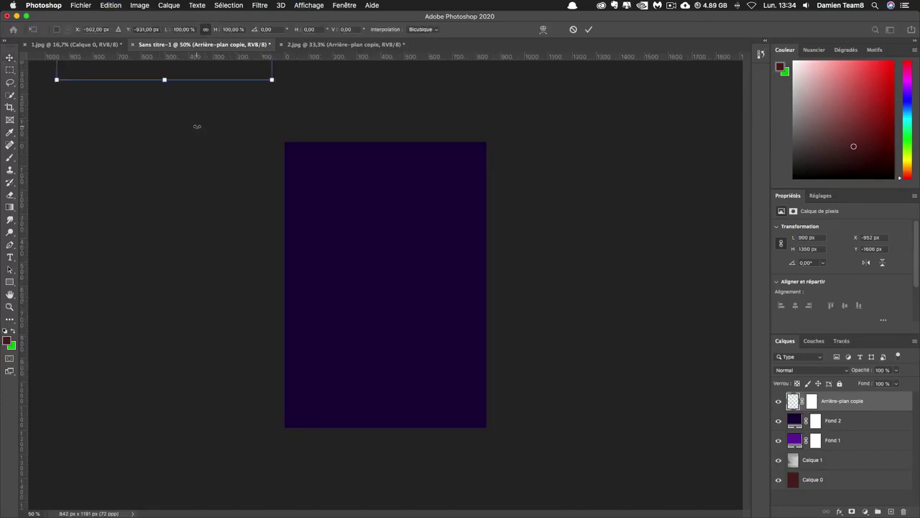
drag(223, 77, 473, 405)
key(Return)
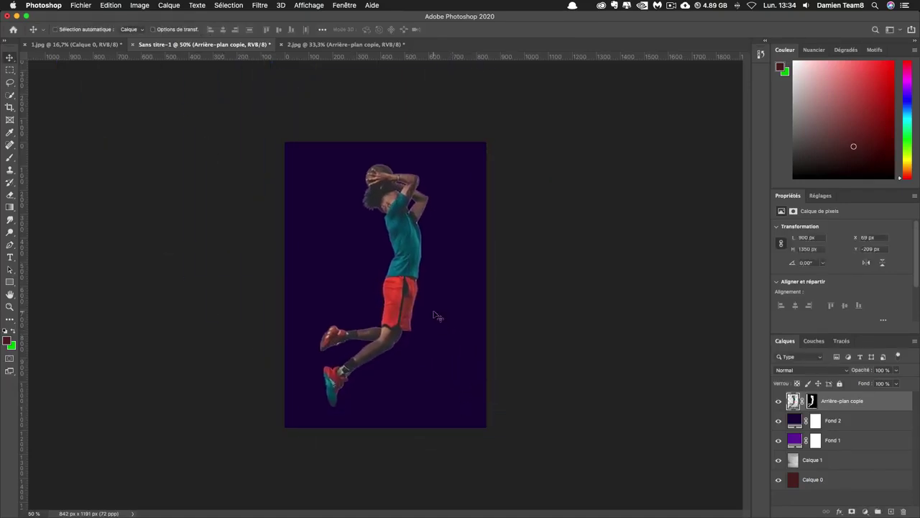
Target the player layer's mask with a small black Brush to retouch the cut-out edge around the shirt hem and shorts
key(super+plus)
drag(375, 295, 375, 295)
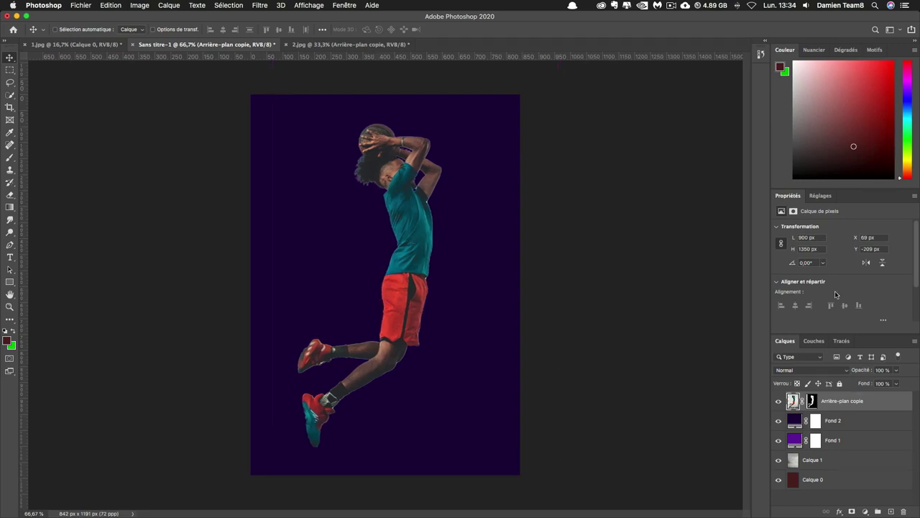
key(super+plus)
key(super+plus)
key(super+plus)
key(super+plus)
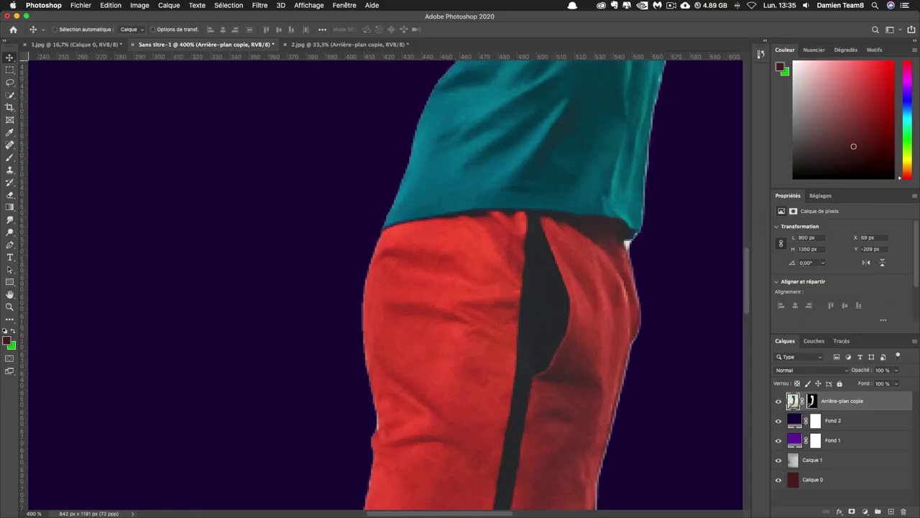
scroll(726, 417, right, 5)
scroll(726, 417, up, 1)
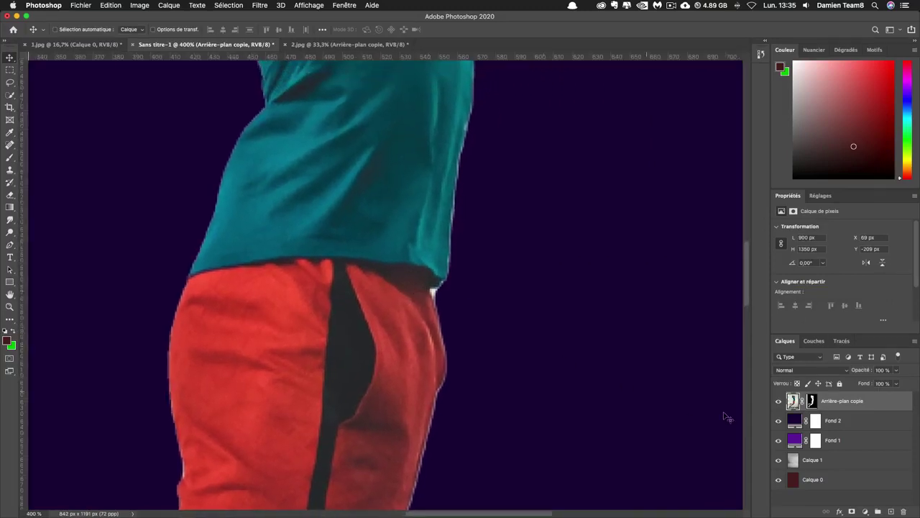
click(811, 401)
click(811, 401)
click(794, 400)
click(811, 401)
key(b)
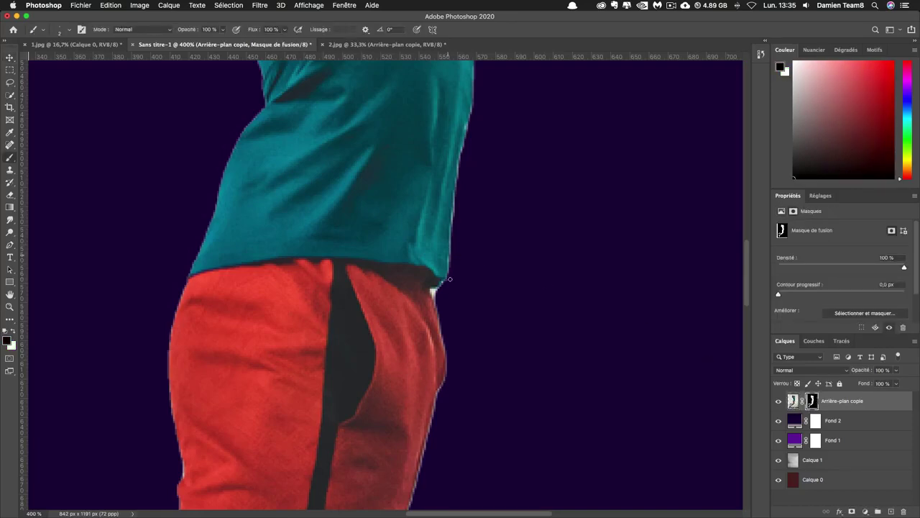
Clean the leftover light fringes around the player's shirt, arms and head on the layer mask with the 2 px black Brush
scroll(465, 203, up, 10)
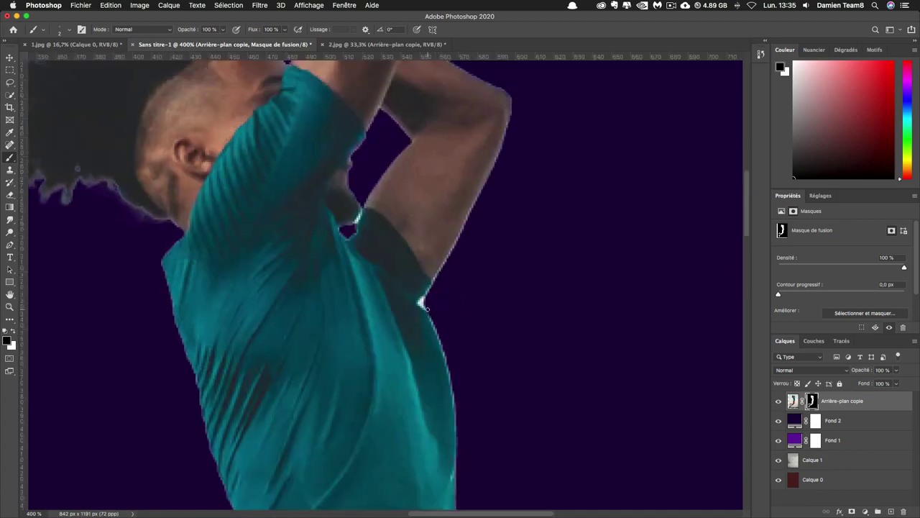
scroll(356, 215, up, 8)
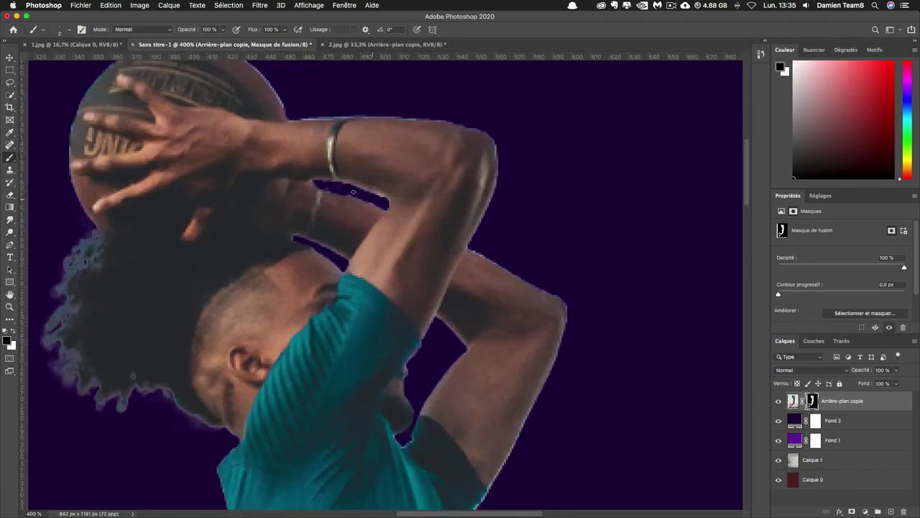
key(super+minus)
key(super+minus)
key(super+minus)
key(super+minus)
key(super+minus)
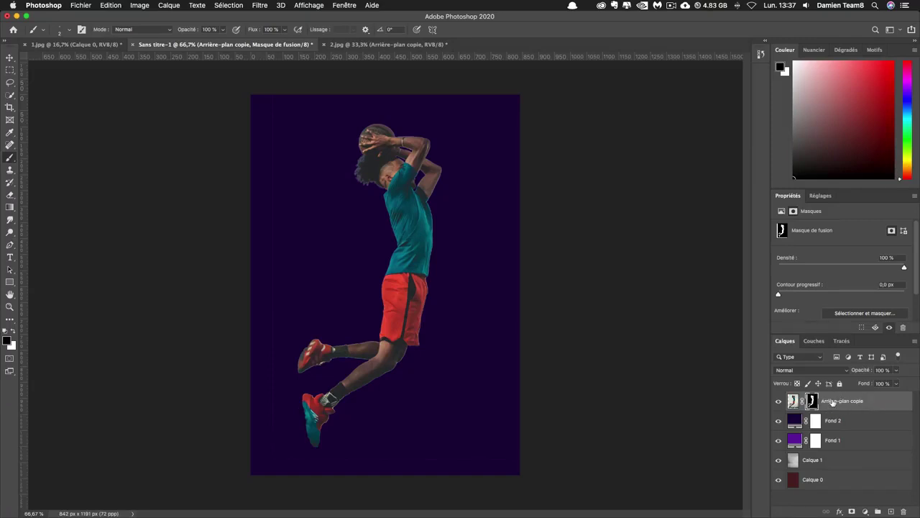
Duplicate the masked player layer twice and limit the lowest one, Arrière-plan copie, to the red channel in its blending options
key(super+j)
key(super+j)
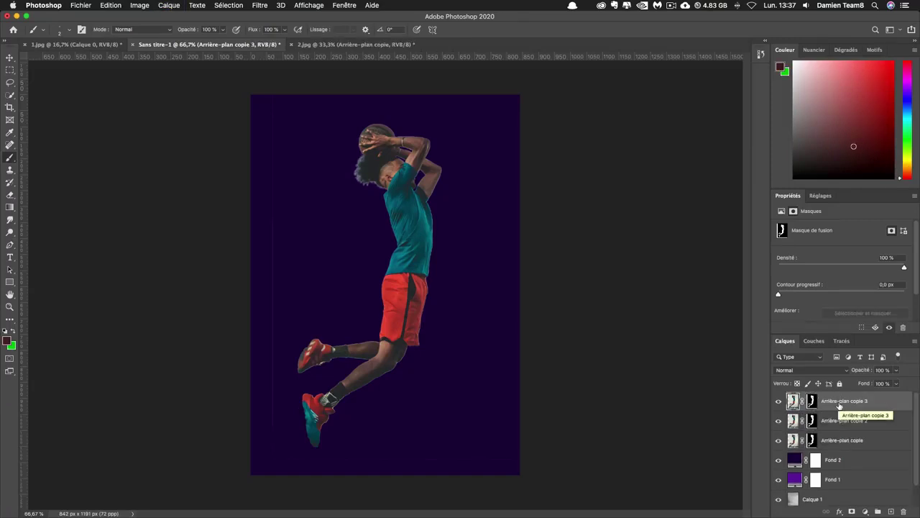
drag(853, 444, 871, 440)
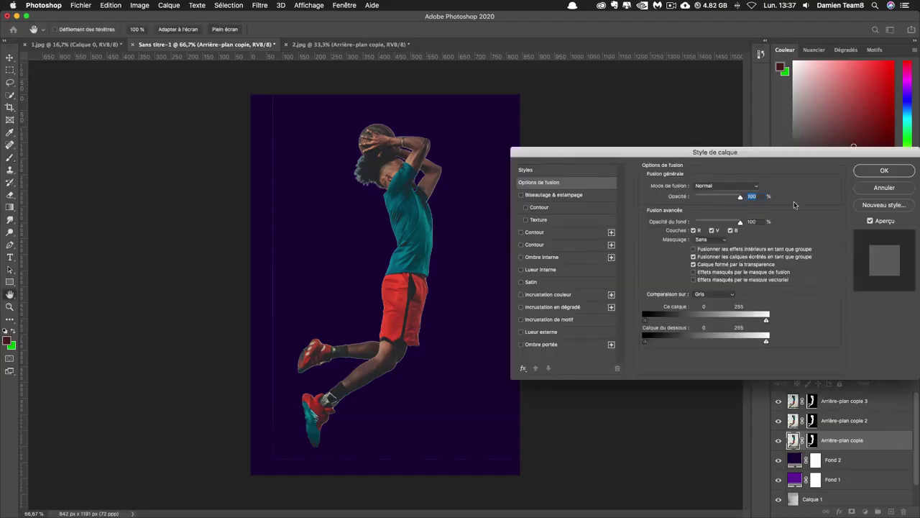
drag(775, 159, 552, 142)
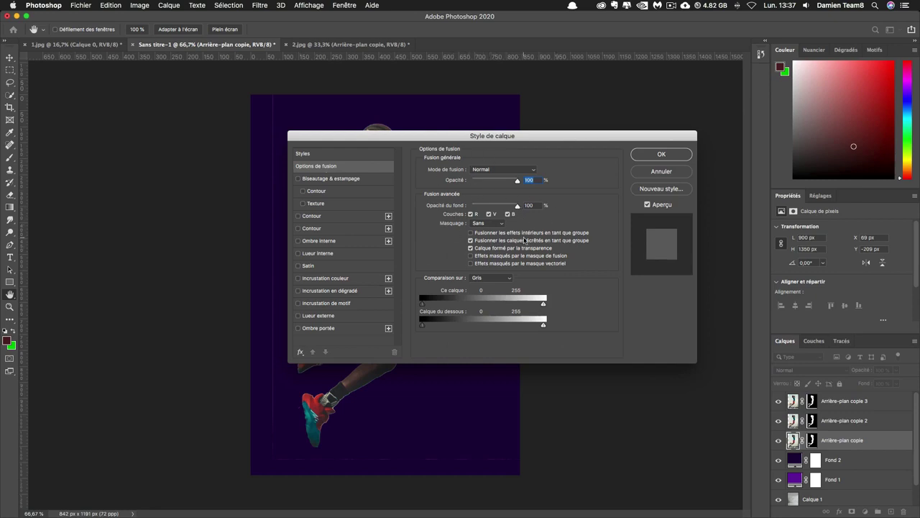
click(490, 214)
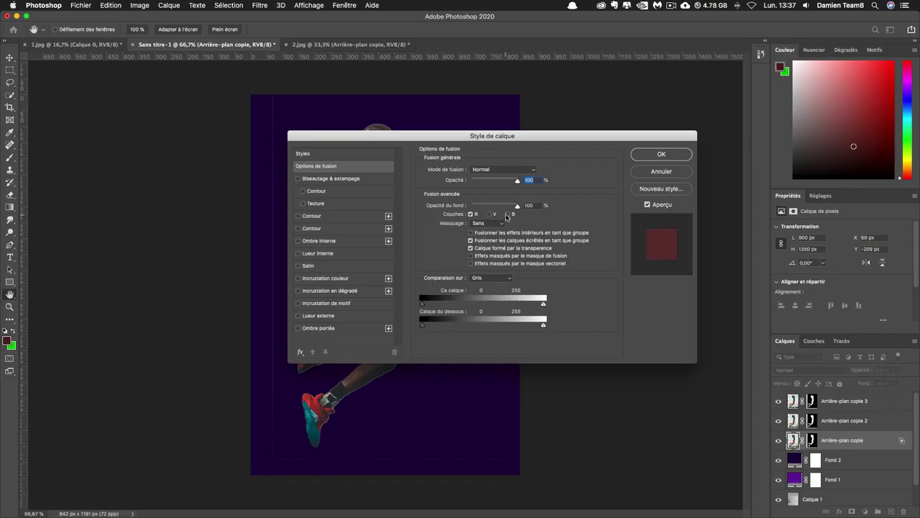
click(661, 156)
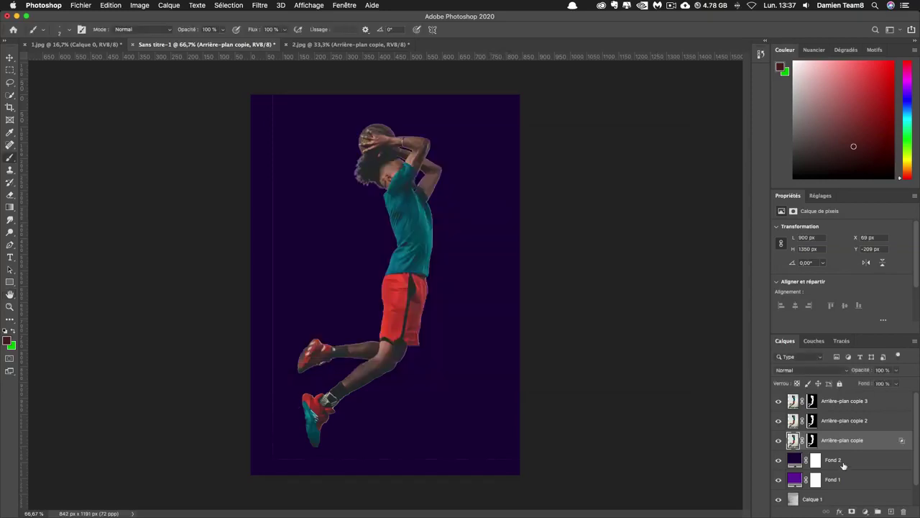
Limit the layer Arrière-plan copie 2 to the green channel (V) in its blending options
click(885, 426)
double_click(889, 425)
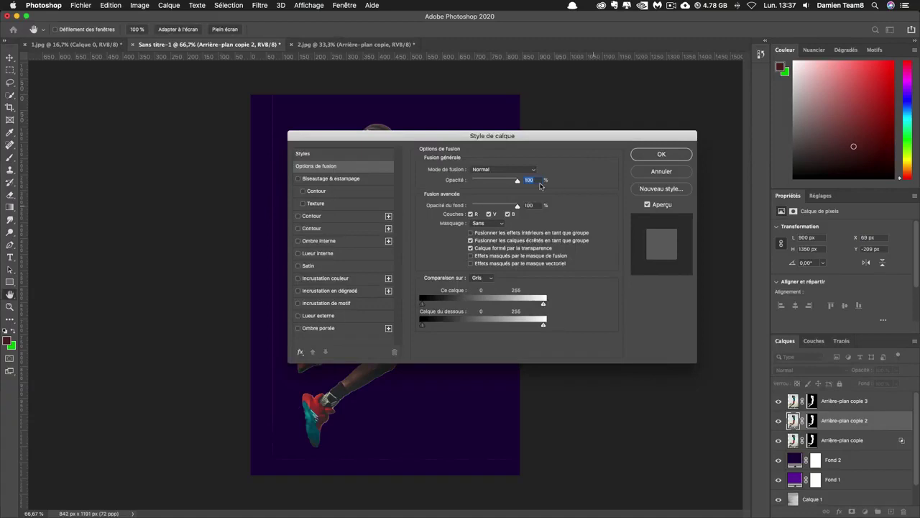
click(472, 215)
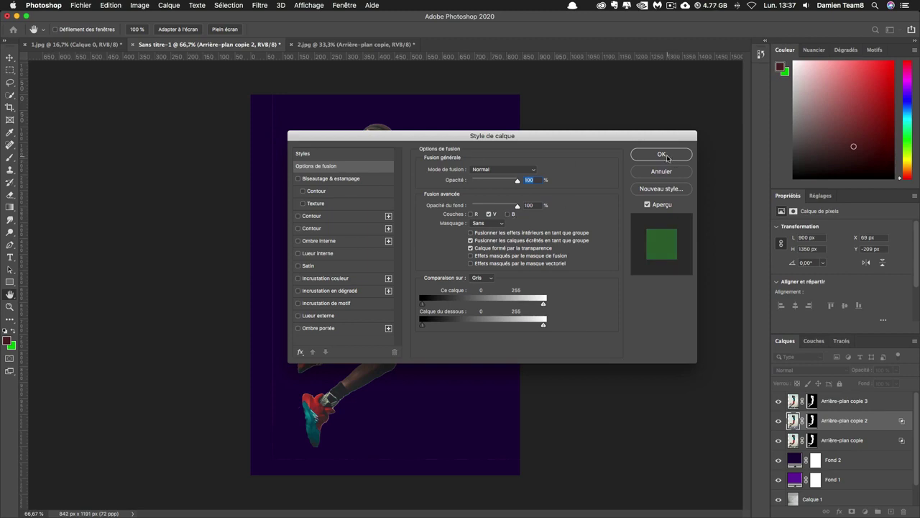
click(667, 156)
Limit the layer Arrière-plan copie 3 to the blue channel (B) in its blending options
click(889, 405)
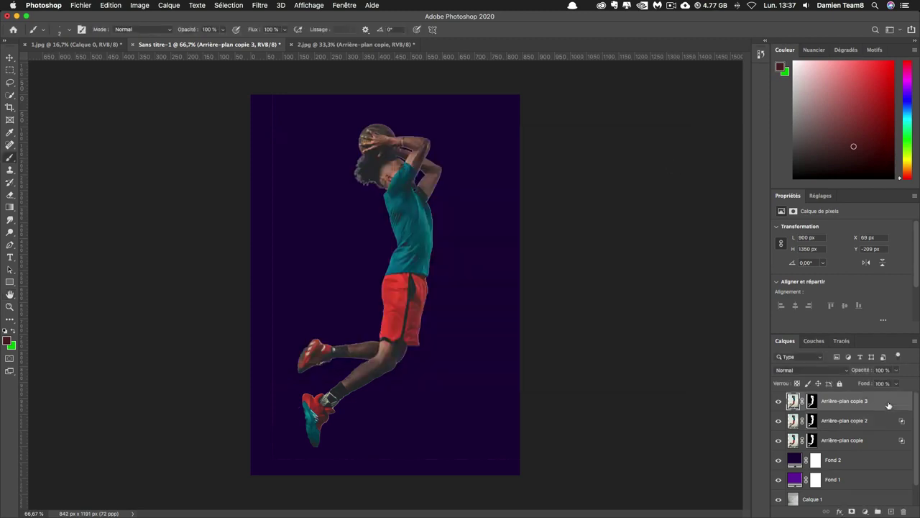
double_click(889, 405)
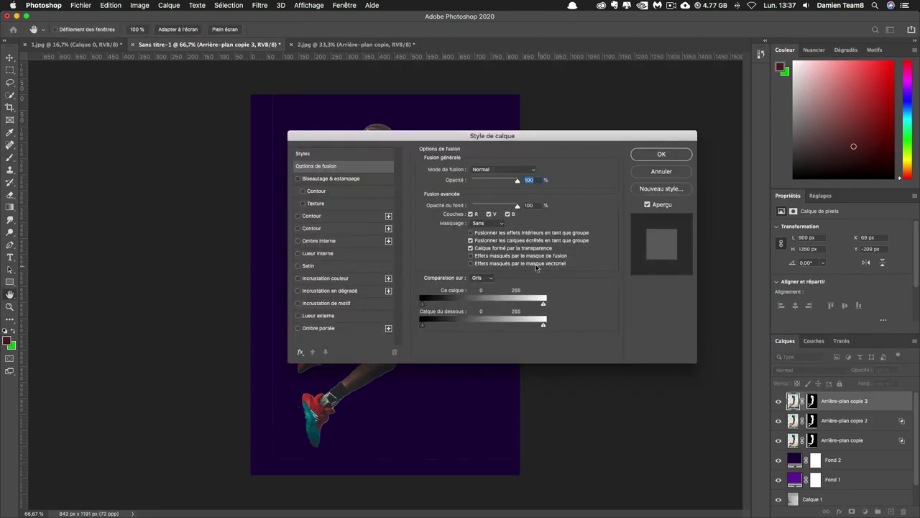
click(471, 215)
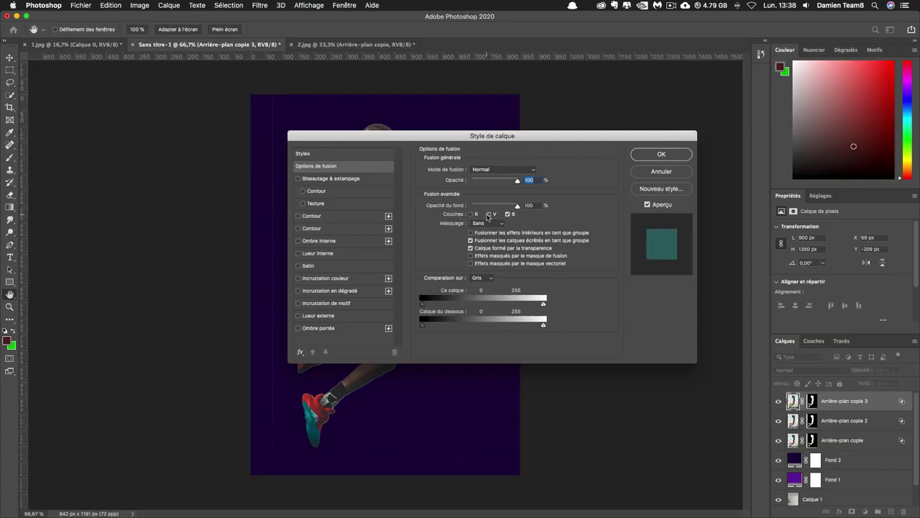
click(488, 214)
click(662, 154)
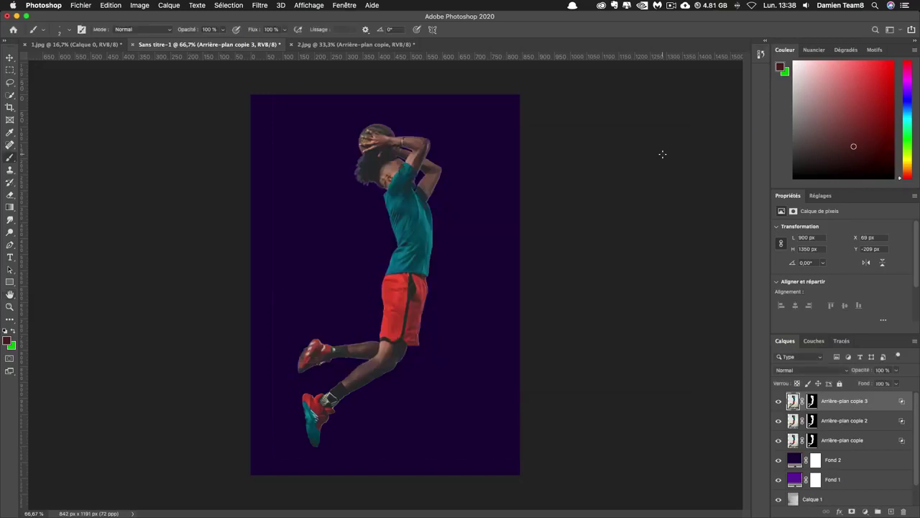
Shift Arrière-plan copie 2 left to X 52 px and Arrière-plan copie 3 right to about X 83 px to split the colours
click(842, 423)
click(8, 59)
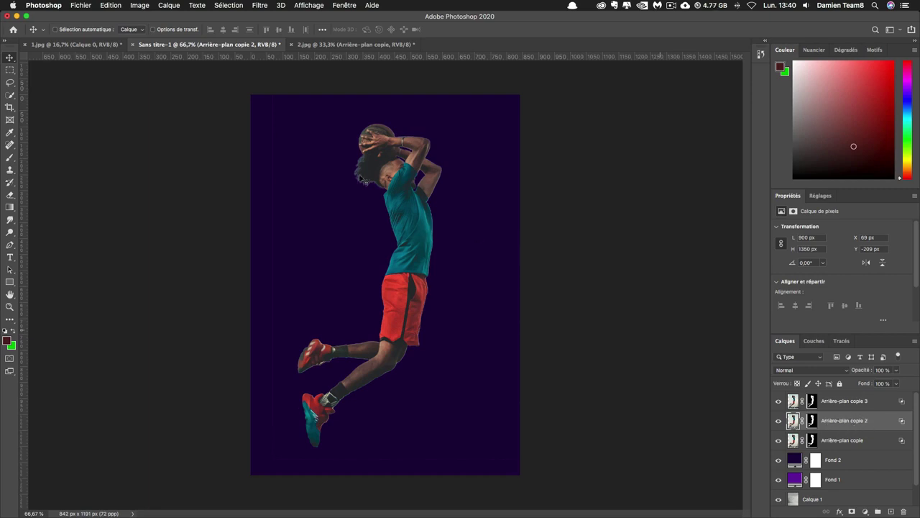
drag(420, 209, 411, 207)
key(Right)
key(Right)
key(Right)
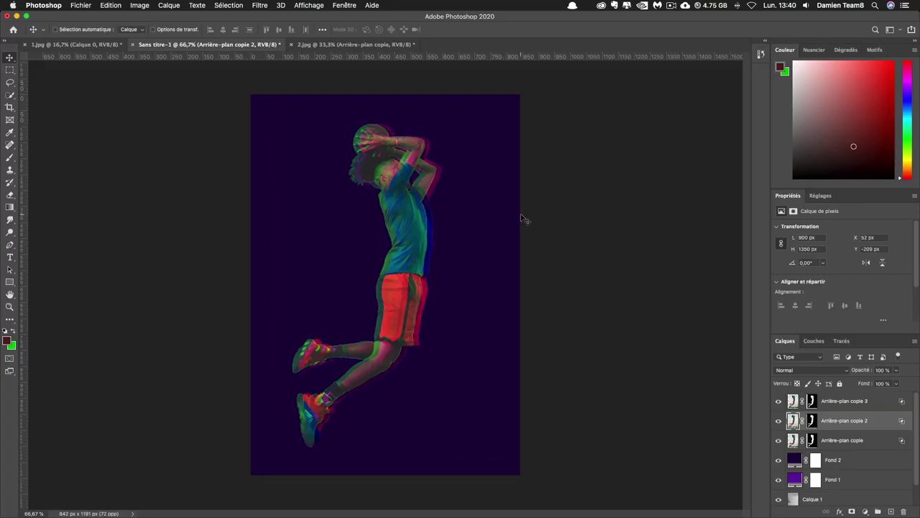
click(865, 405)
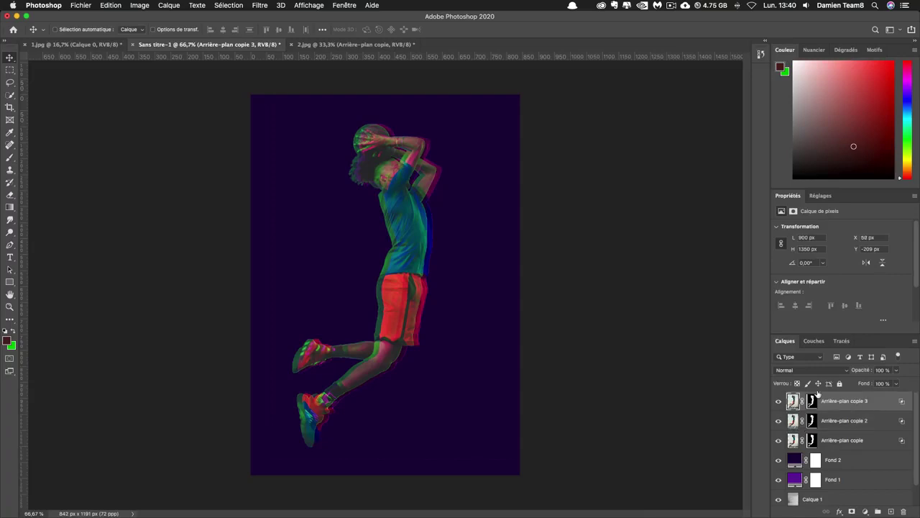
drag(438, 240, 441, 236)
Invert the colours of the three player layers, Arrière-plan copie, copie 2 and copie 3
click(852, 446)
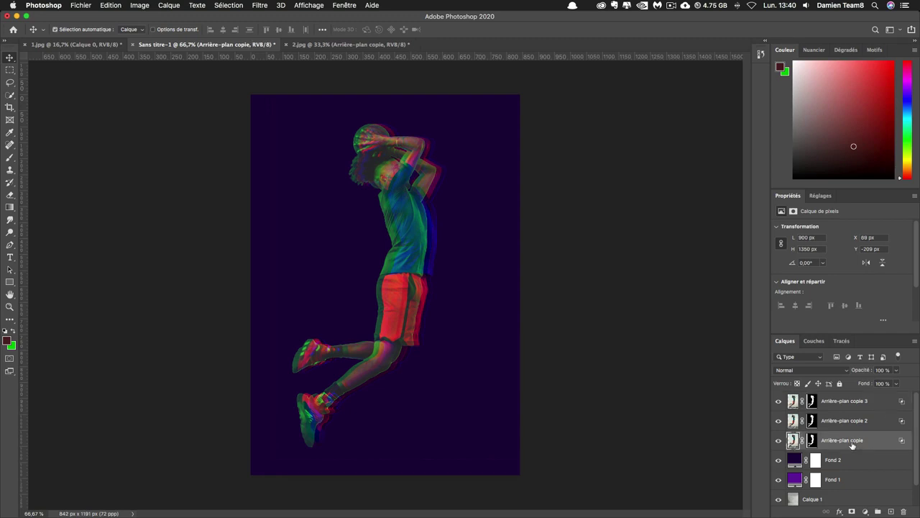
key(super+i)
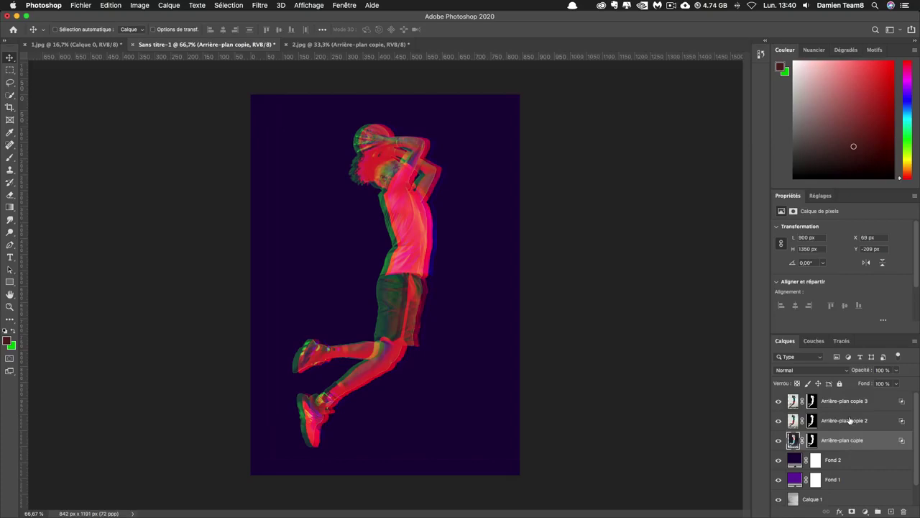
click(851, 422)
key(super+i)
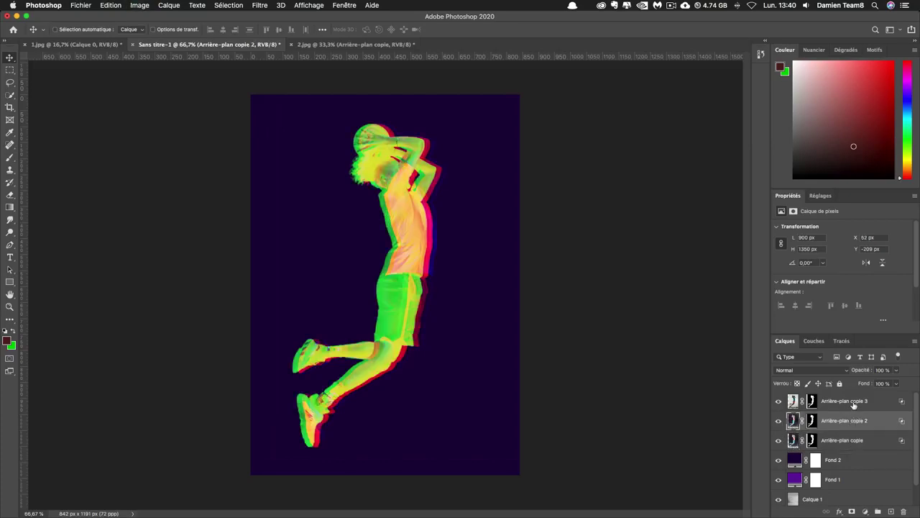
click(854, 404)
click(139, 6)
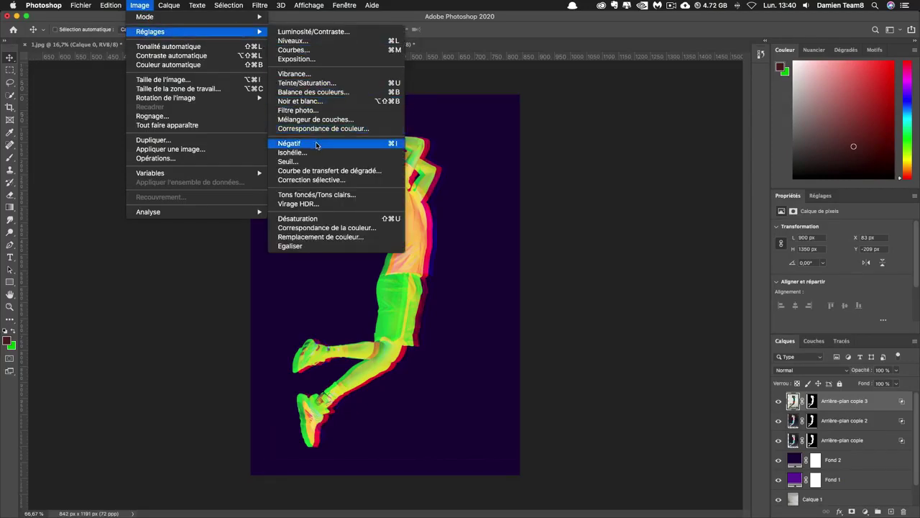
click(349, 147)
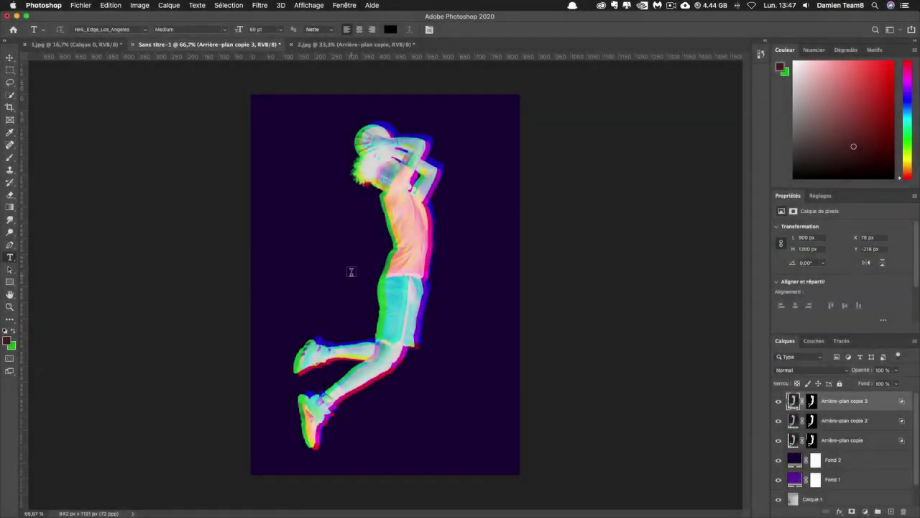
Add the letter S as point text on the poster in NHL_Edge_Los_Angeles and set its size to 670 pt
click(348, 273)
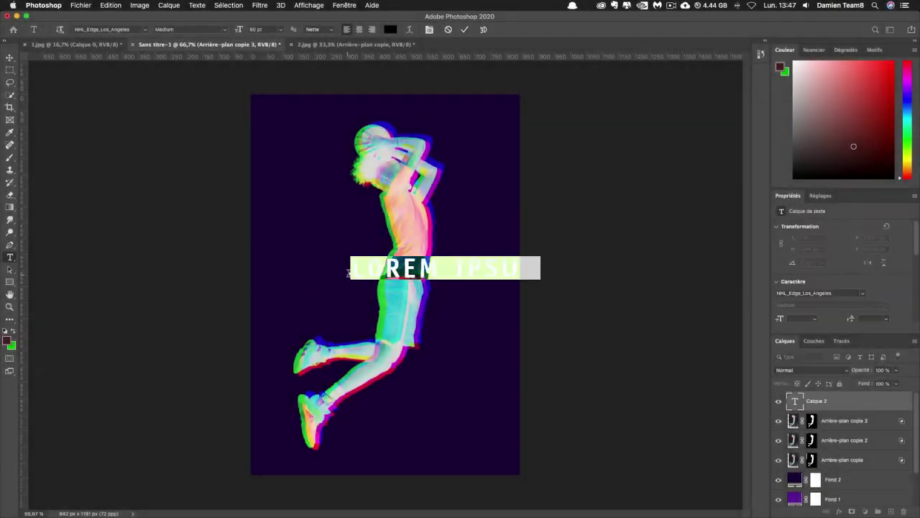
key(super)
key(BackSpace)
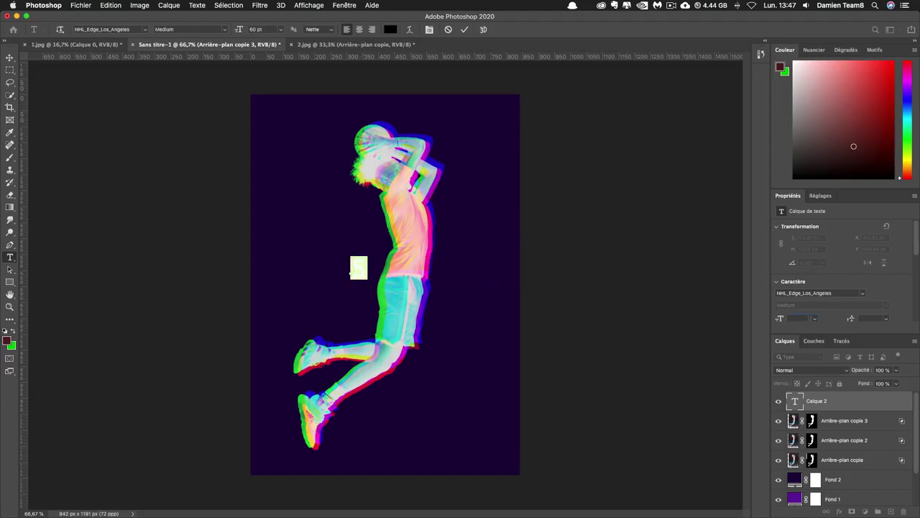
scroll(812, 320, down, 2)
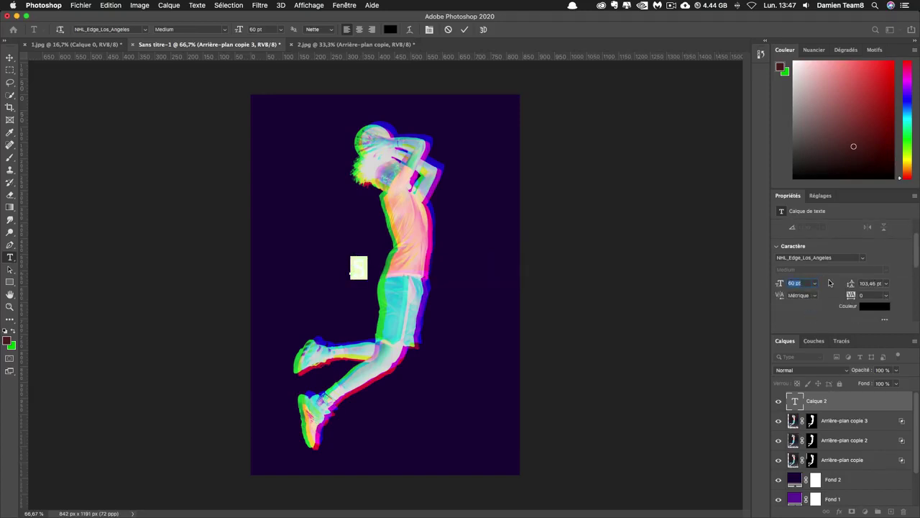
text(6)
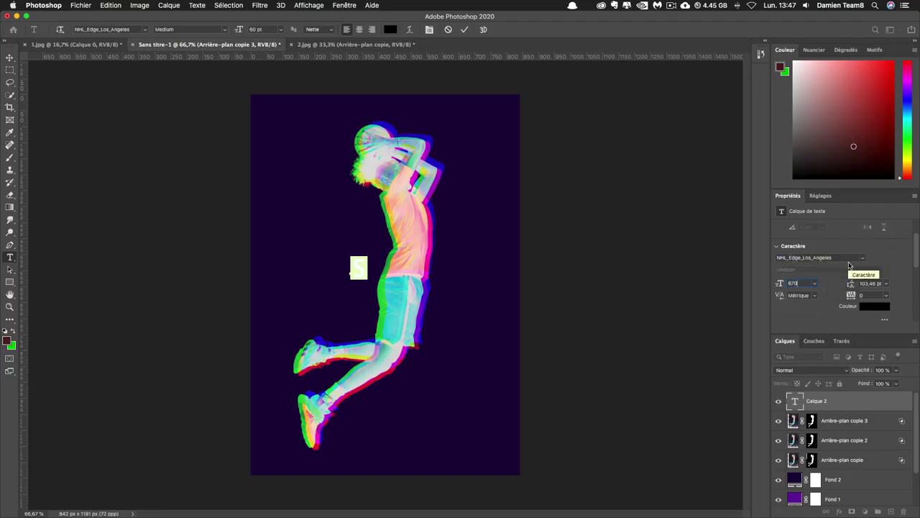
text(70)
key(Return)
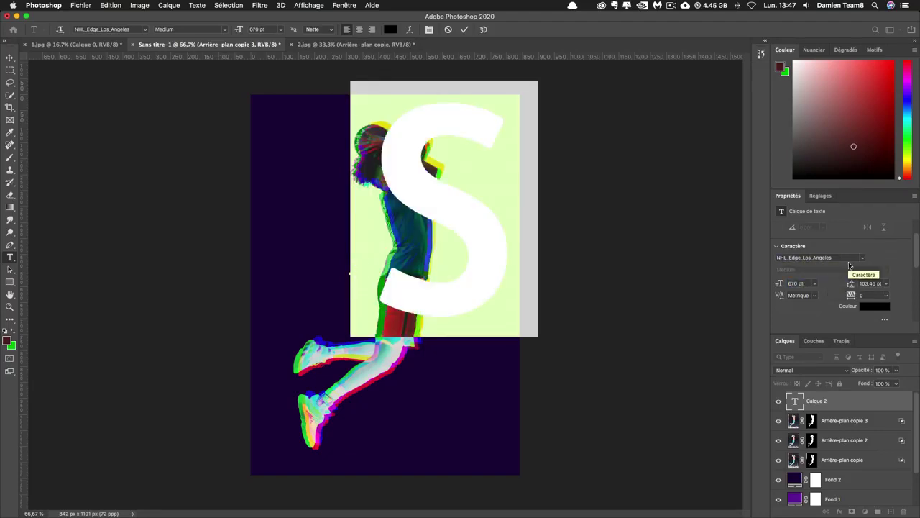
Change the text colour of the large S to purple
click(9, 340)
click(692, 333)
key(Return)
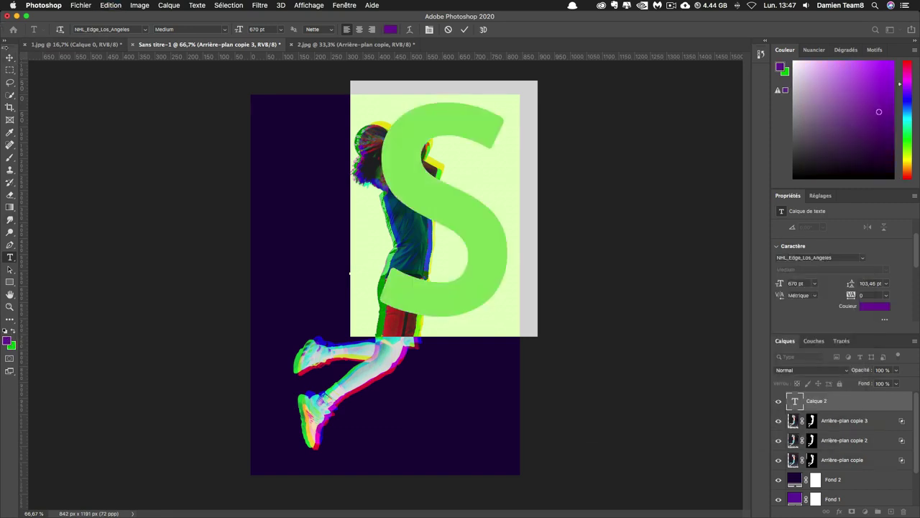
Move the S to the poster's lower half behind the player and place its layer between Arrière-plan copie and Fond 2
click(10, 57)
drag(404, 181, 386, 324)
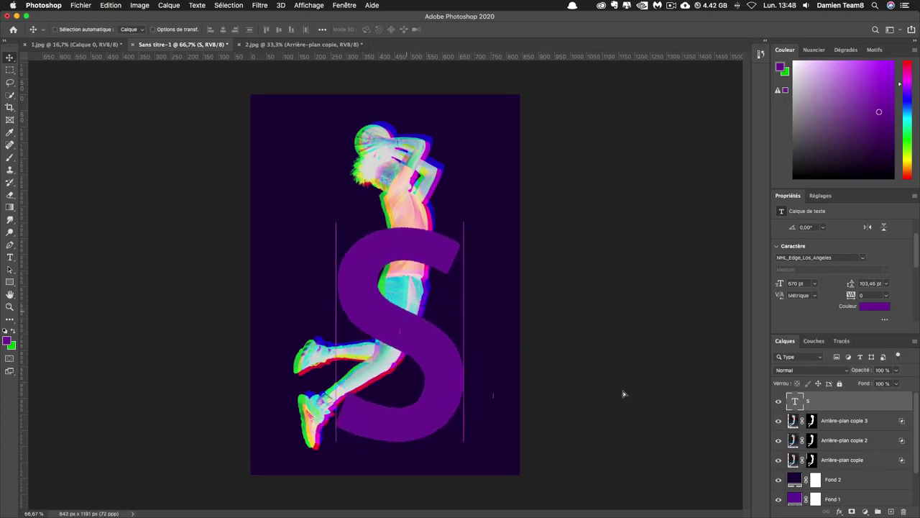
drag(847, 401, 846, 469)
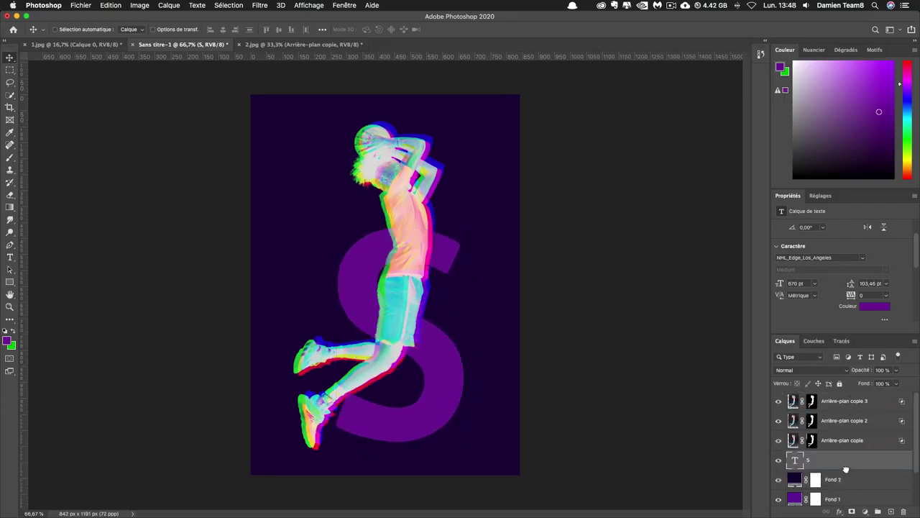
mouse_move(447, 256)
mouse_down()
mouse_move(435, 260)
mouse_move(441, 269)
mouse_move(453, 253)
mouse_up()
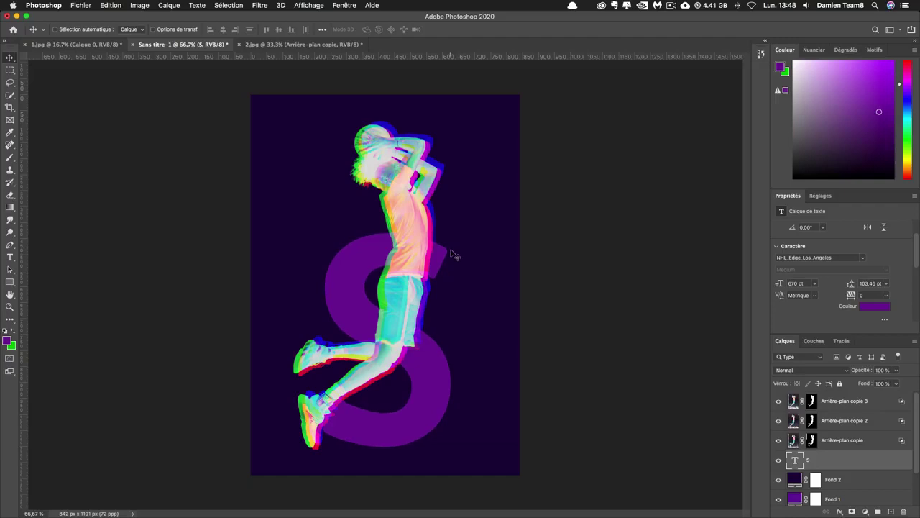
Add a layer mask to the S and brush out its upper tip projecting to the right of the player
click(852, 511)
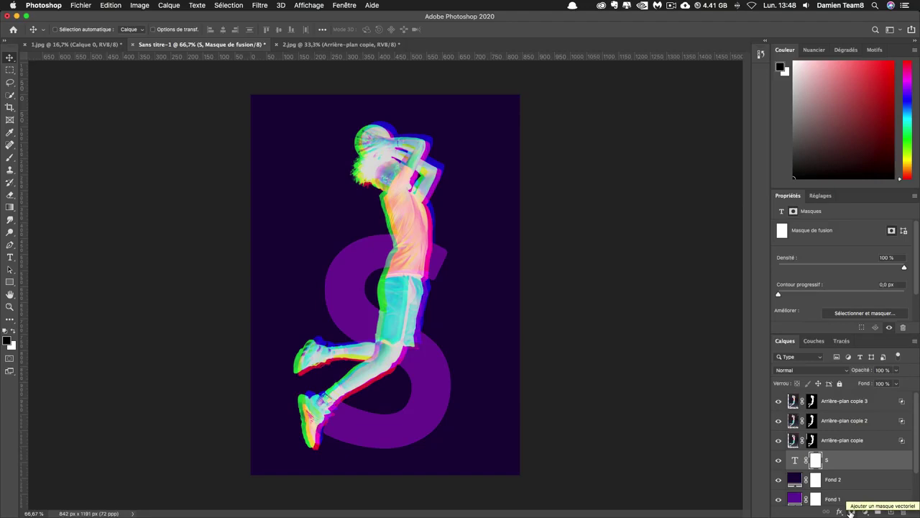
key(b)
drag(441, 264, 448, 252)
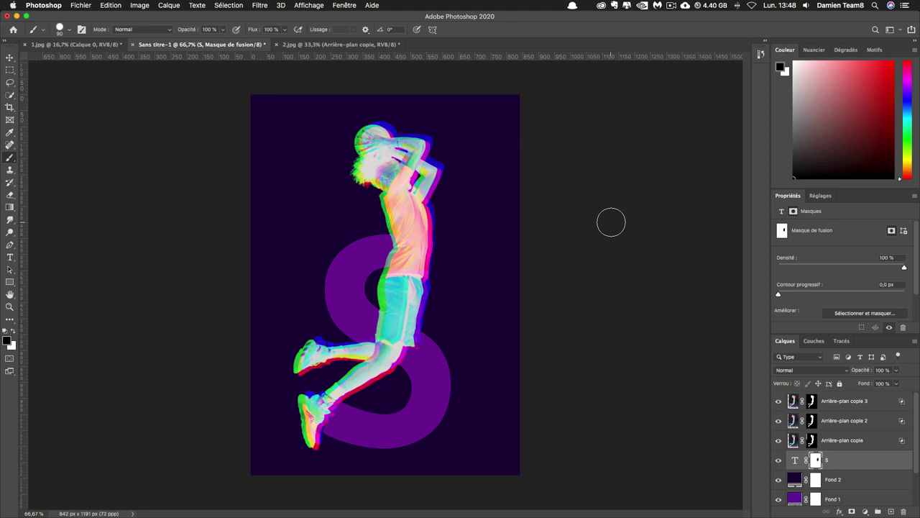
click(862, 424)
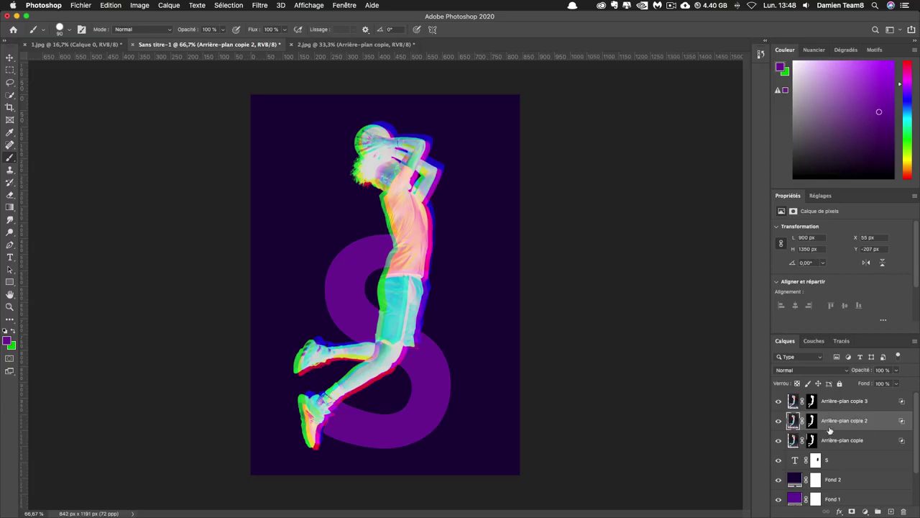
double_click(883, 422)
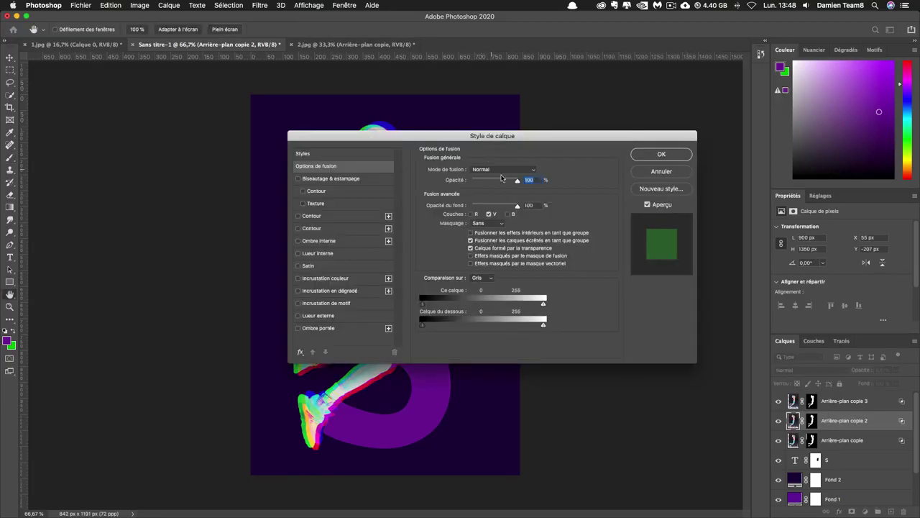
key(Escape)
Duplicate Arrière-plan copie 3 and restore the copy's natural colours by enabling its R and B channels and inverting it
click(870, 401)
key(super+j)
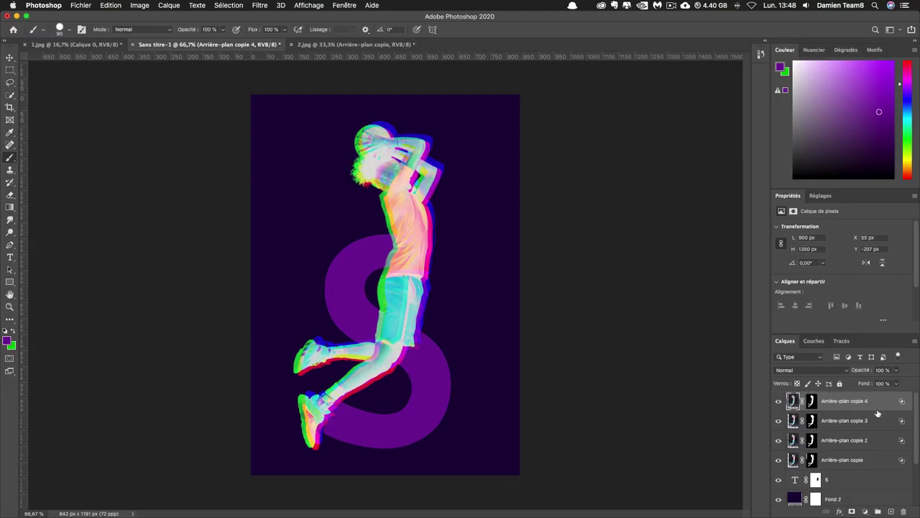
double_click(879, 403)
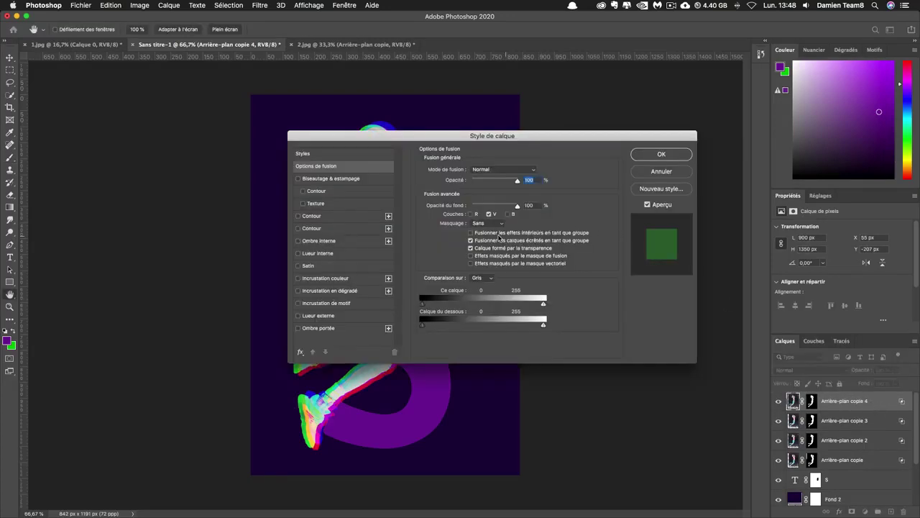
click(472, 216)
click(508, 215)
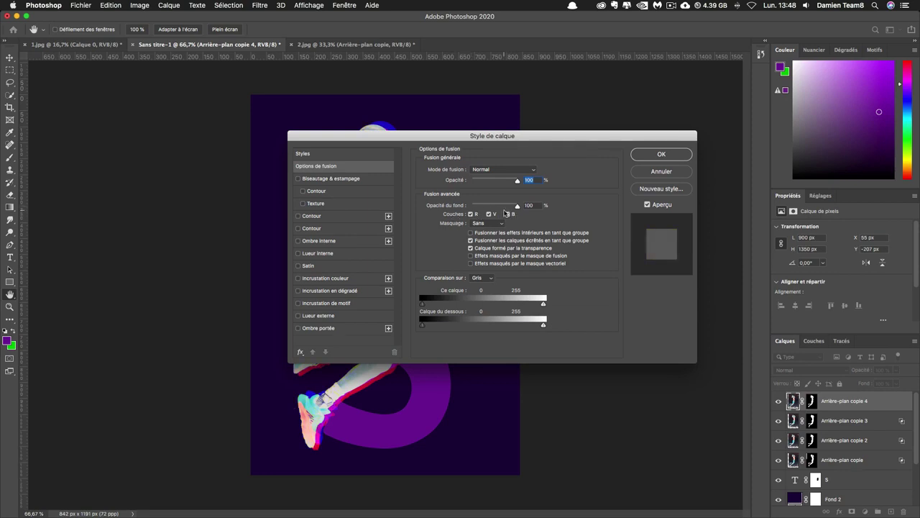
click(644, 155)
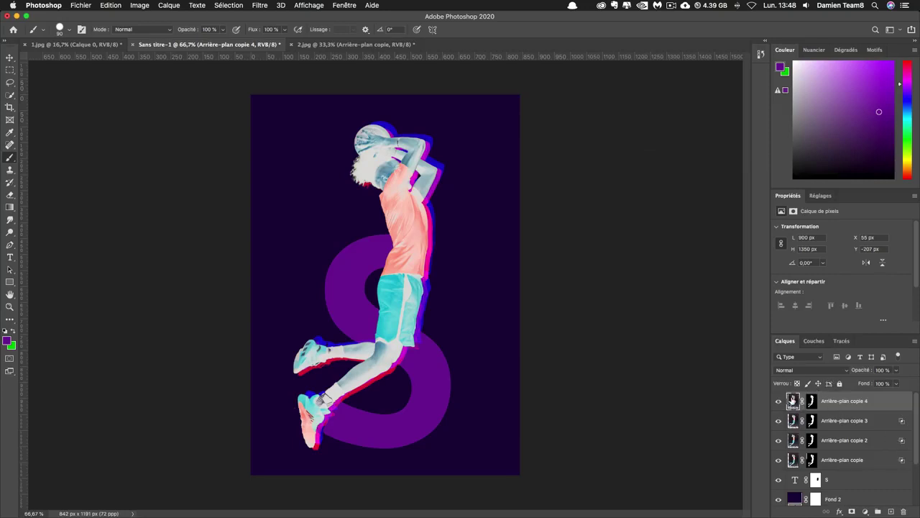
key(super+i)
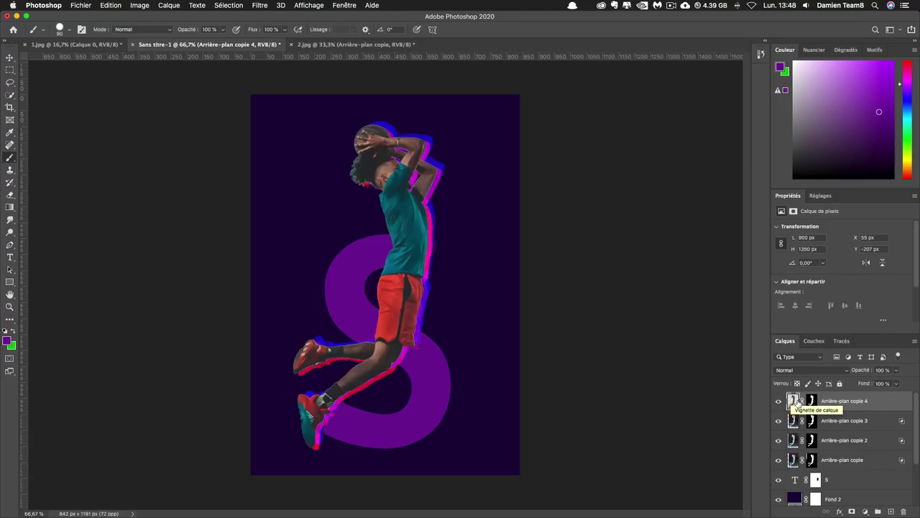
Load the Arrière-plan copie 4 mask as a selection, target that mask and set the brush size to 70 px
super+click(812, 401)
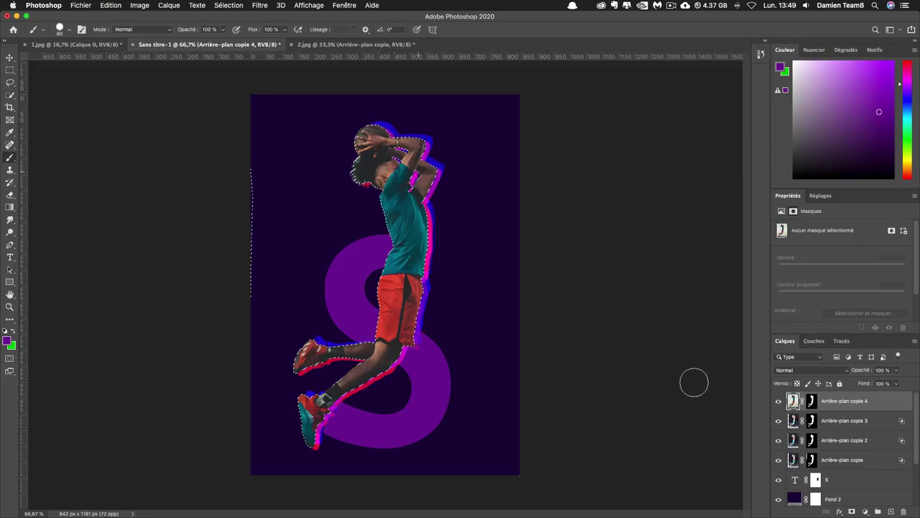
click(811, 400)
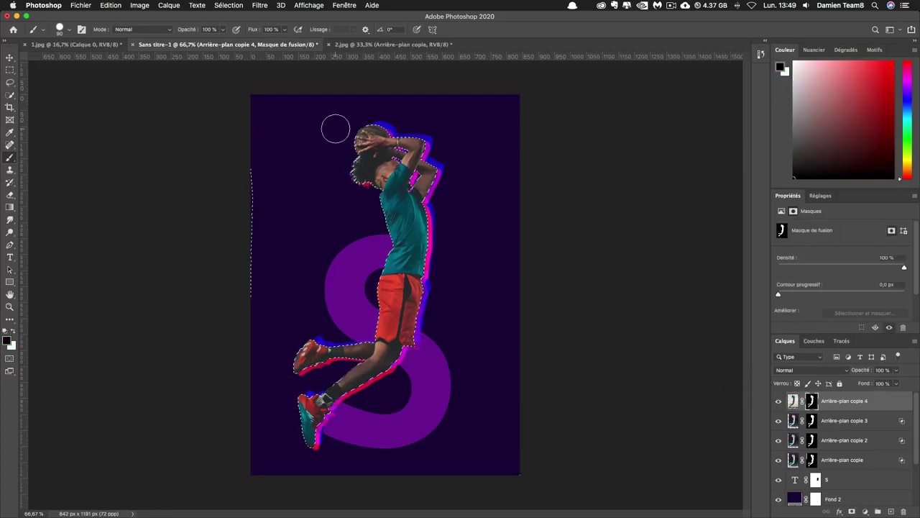
click(59, 30)
click(101, 47)
text(70)
key(Return)
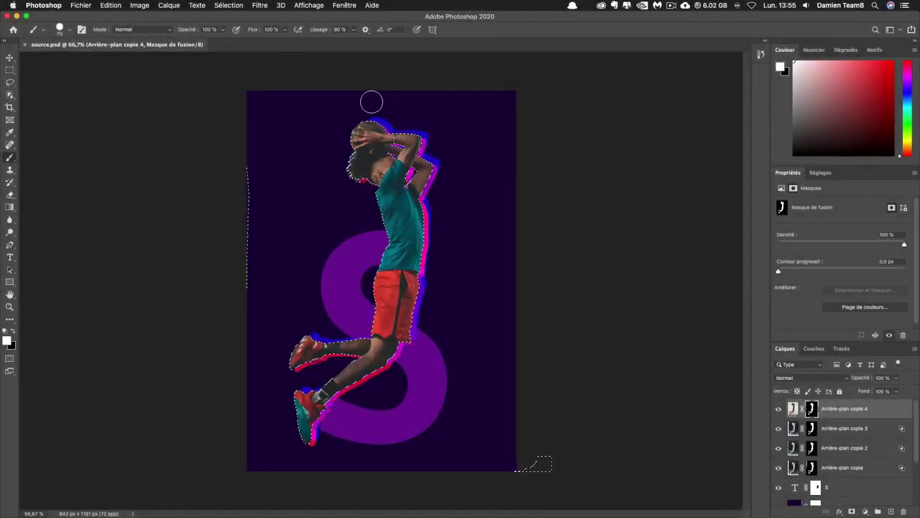
Look at the brush smoothing setting and the general preferences, including the option to reset preferences on quitting
click(343, 30)
click(44, 6)
mouse_move(60, 37)
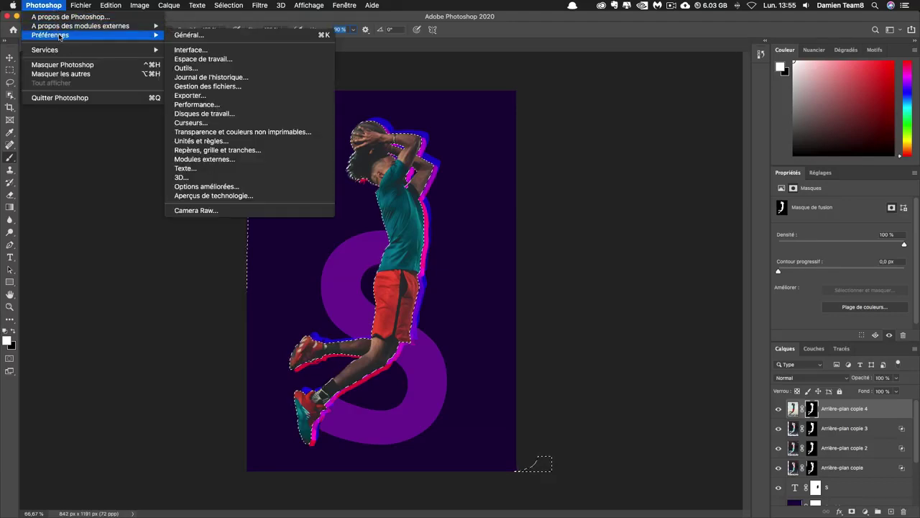
click(188, 35)
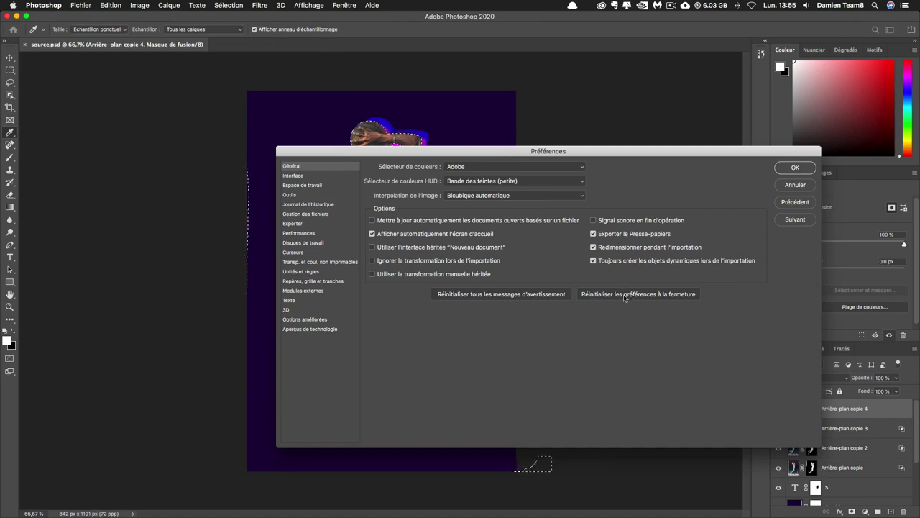
key(Return)
Paint black on the Arrière-plan copie 4 mask over the left part of the player, from the ball down to both shoes
key(b)
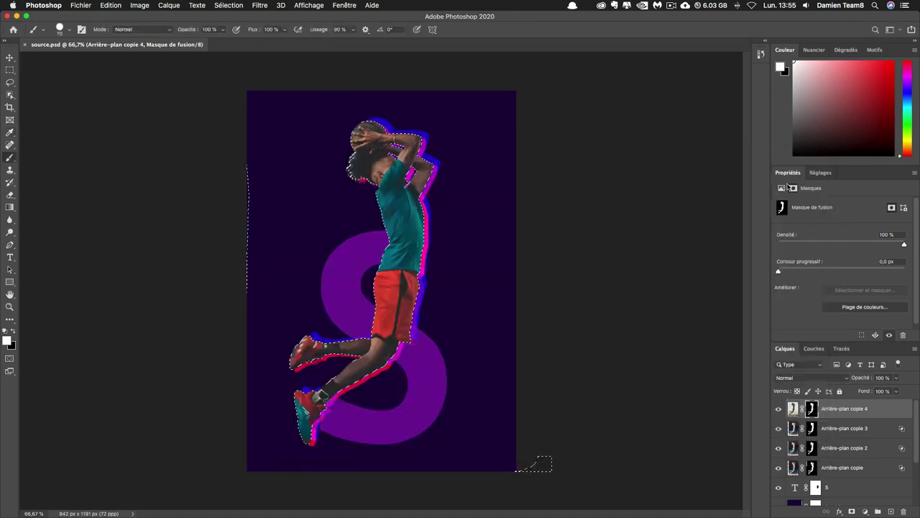
click(375, 115)
key(x)
mouse_move(353, 157)
mouse_down()
mouse_move(370, 180)
mouse_move(384, 241)
mouse_move(370, 308)
mouse_move(333, 380)
mouse_move(359, 363)
mouse_move(313, 366)
mouse_up()
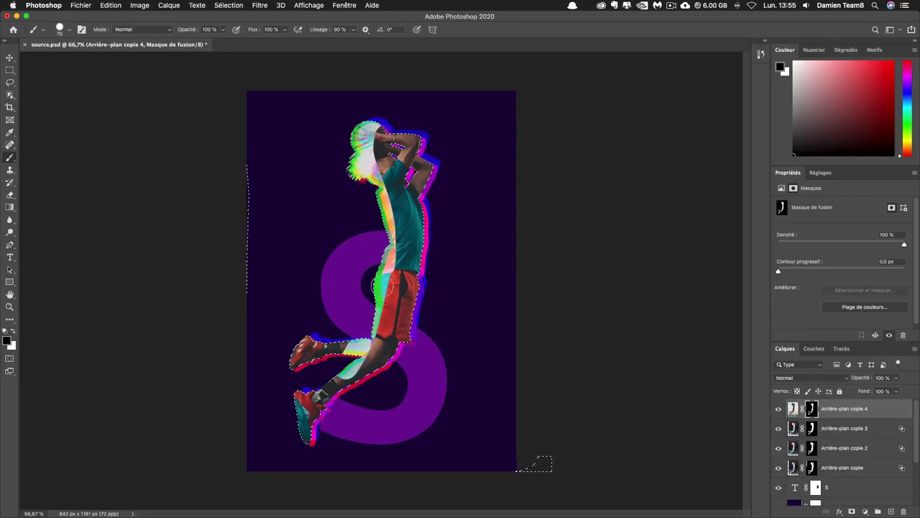
key(x)
key(super+1)
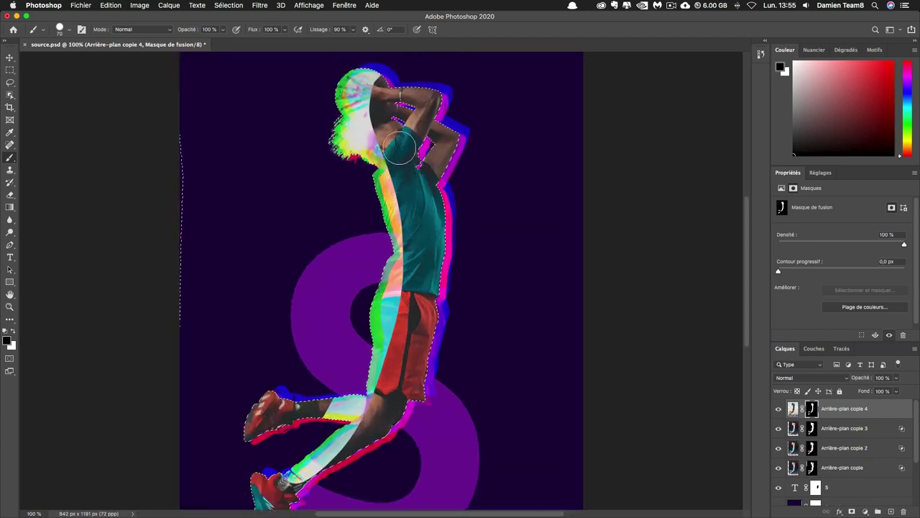
scroll(402, 84, up, 1)
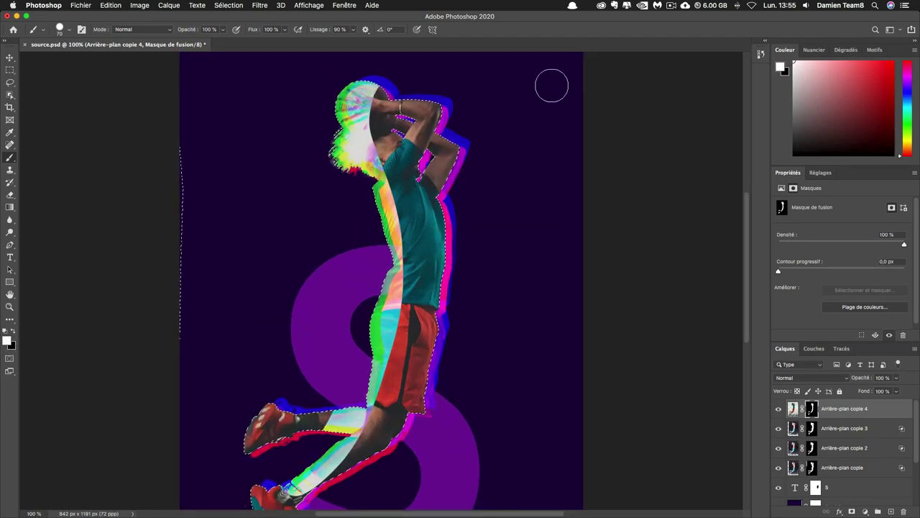
key(super+minus)
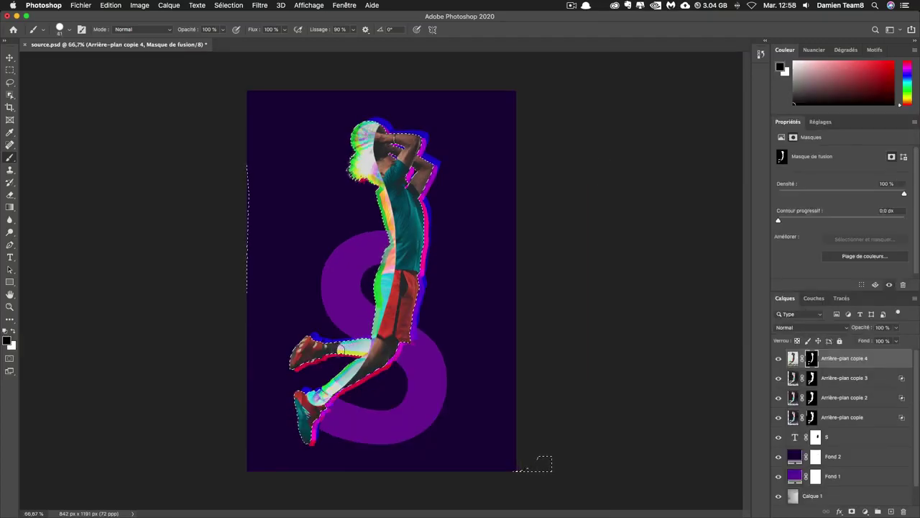
mouse_move(308, 348)
mouse_down()
mouse_move(326, 328)
mouse_move(283, 386)
mouse_move(309, 444)
mouse_move(298, 394)
mouse_move(317, 431)
mouse_up()
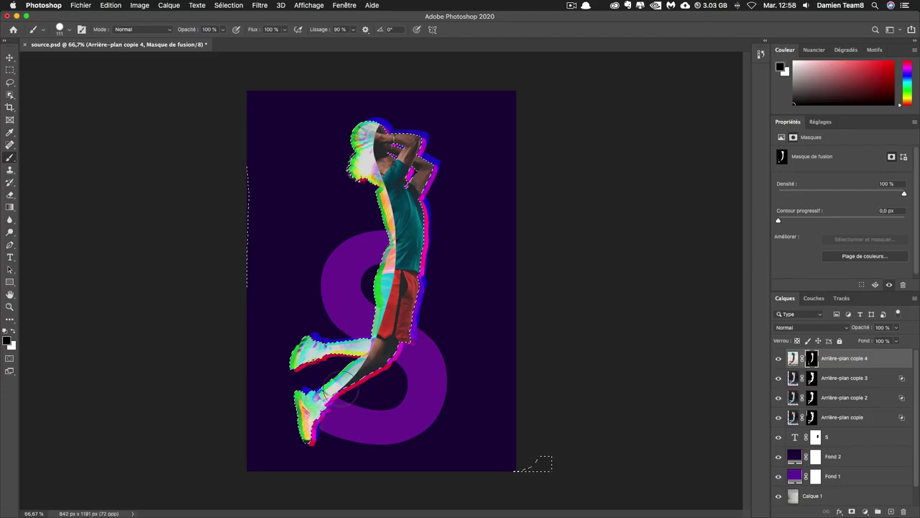
Mask out the natural-coloured knee and lower leg below the shorts with a black 42 px brush
key(super+plus)
key(super+plus)
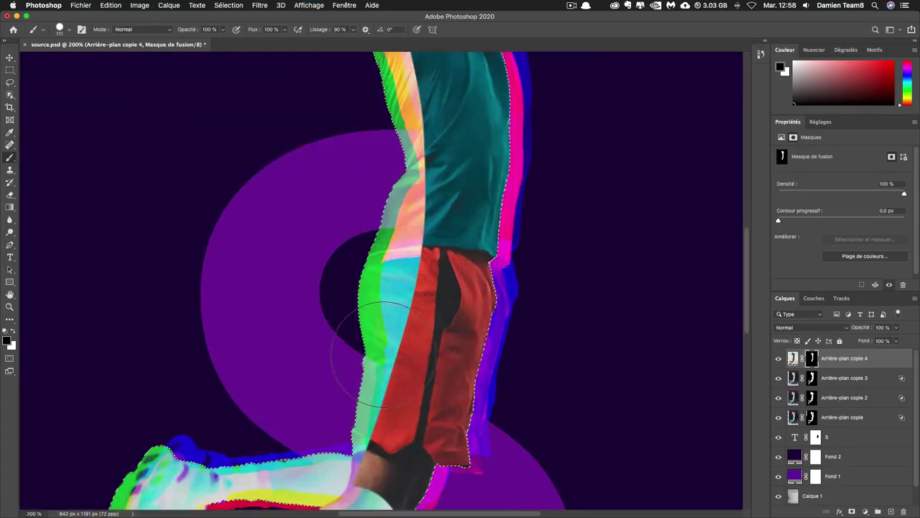
drag(441, 339, 420, 346)
mouse_move(372, 464)
mouse_down()
mouse_move(402, 494)
mouse_move(416, 491)
mouse_up()
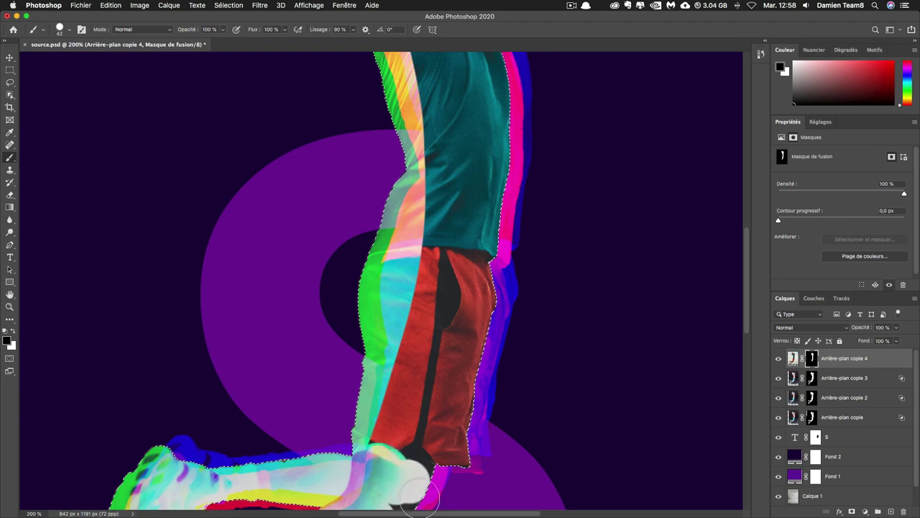
scroll(415, 491, down, 3)
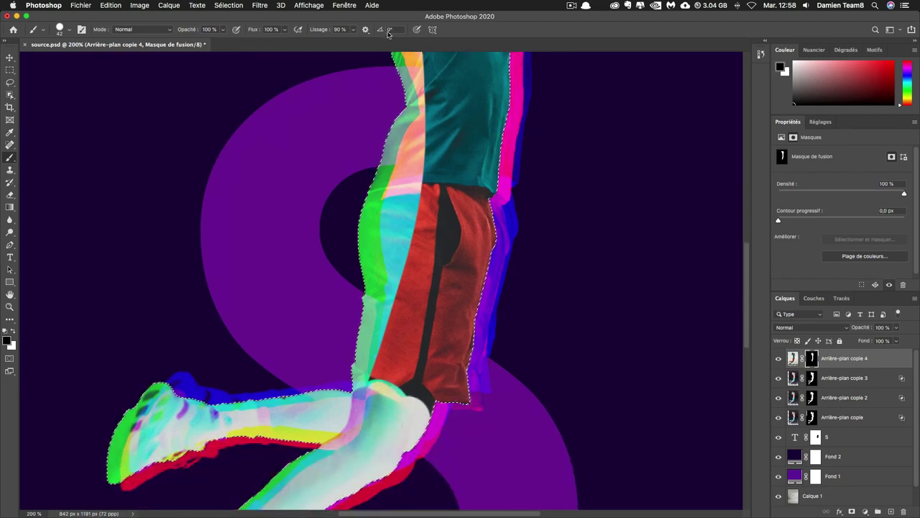
drag(411, 411, 422, 421)
drag(404, 389, 404, 389)
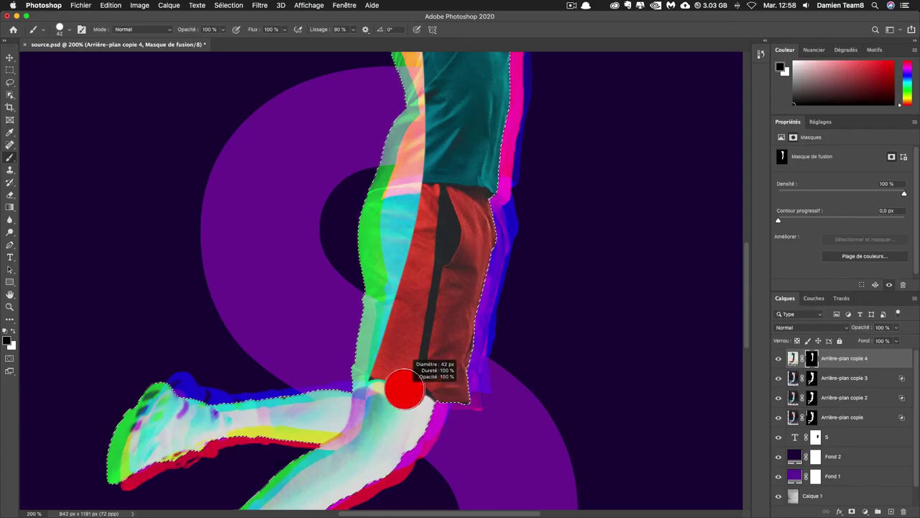
Paint white on the mask to restore the natural red shorts across their full width down to the lower hem
key(x)
mouse_move(389, 203)
mouse_down()
mouse_move(423, 199)
mouse_move(387, 194)
mouse_move(376, 388)
mouse_up()
mouse_move(397, 320)
mouse_down()
mouse_move(411, 215)
mouse_move(408, 257)
mouse_up()
mouse_move(403, 374)
mouse_down()
mouse_move(373, 383)
mouse_move(409, 399)
mouse_up()
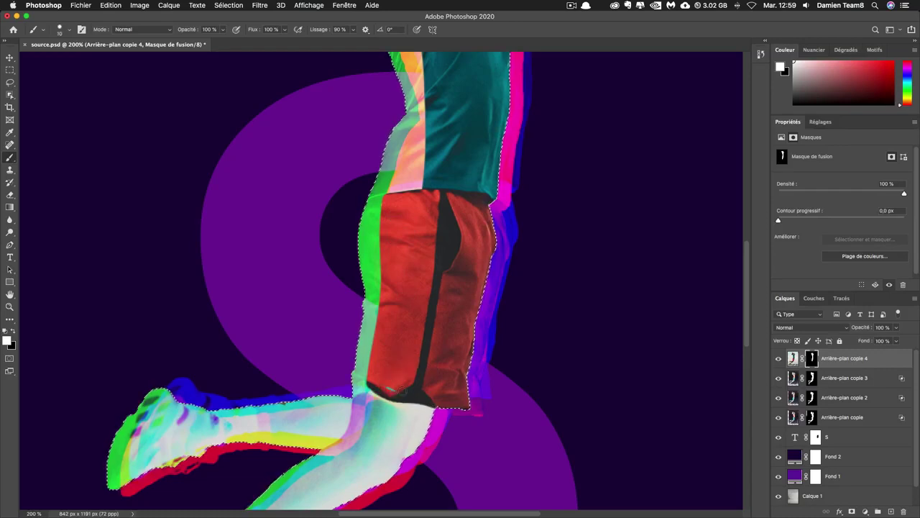
Refine the mask with a small white brush along the edge between the shirt hem and the shorts' waistband
key(x)
key(super+minus)
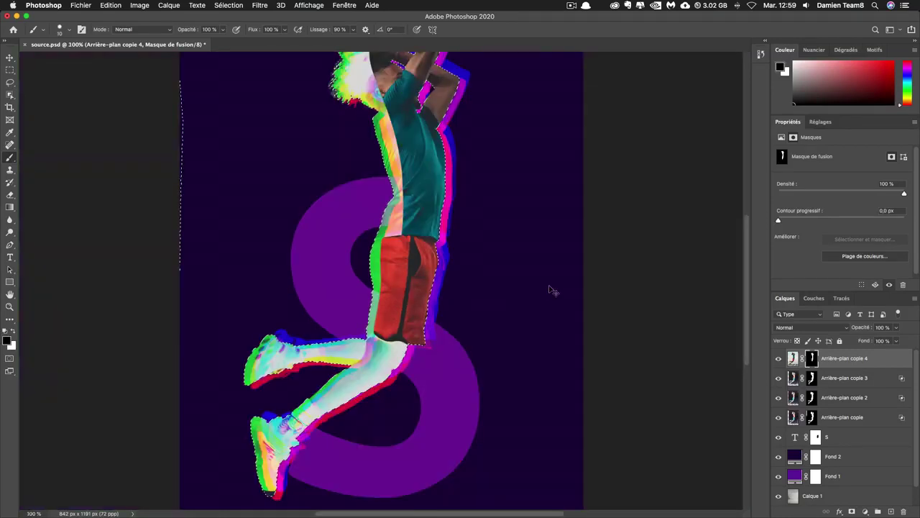
key(super+plus)
key(x)
mouse_move(338, 195)
mouse_down()
mouse_move(359, 286)
mouse_move(362, 340)
mouse_move(349, 392)
mouse_up()
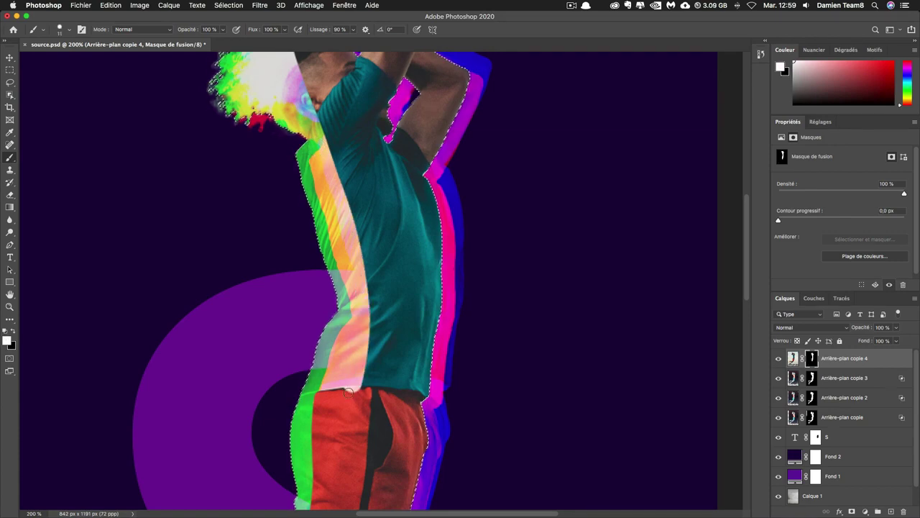
key(super+minus)
key(super+minus)
key(super+d)
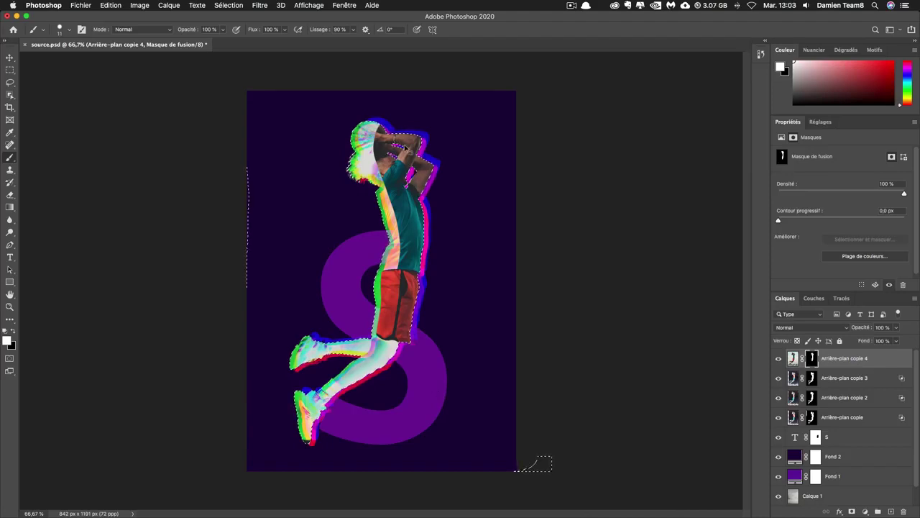
Paint white on the mask with a very fine brush to reveal the natural-coloured fingers over the basketball
key(super+plus)
key(super+plus)
key(super+plus)
drag(410, 173, 412, 179)
scroll(411, 179, up, 10)
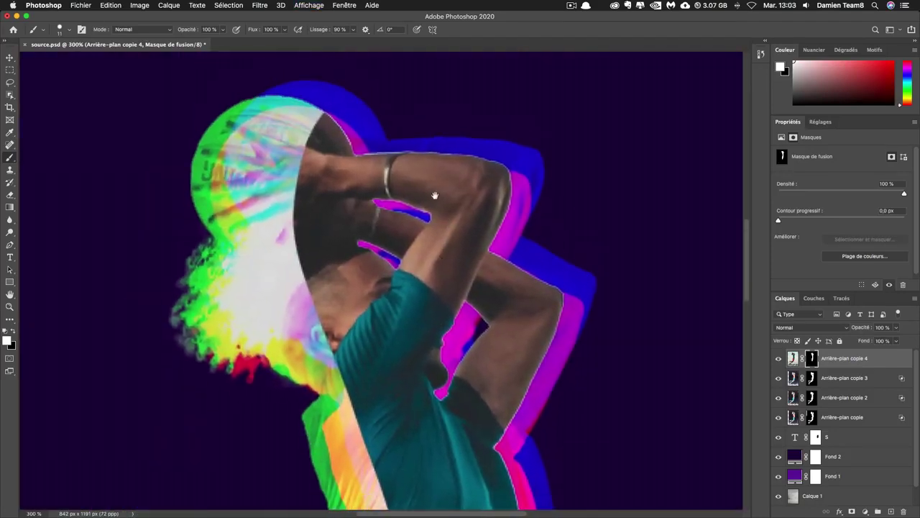
drag(263, 161, 259, 163)
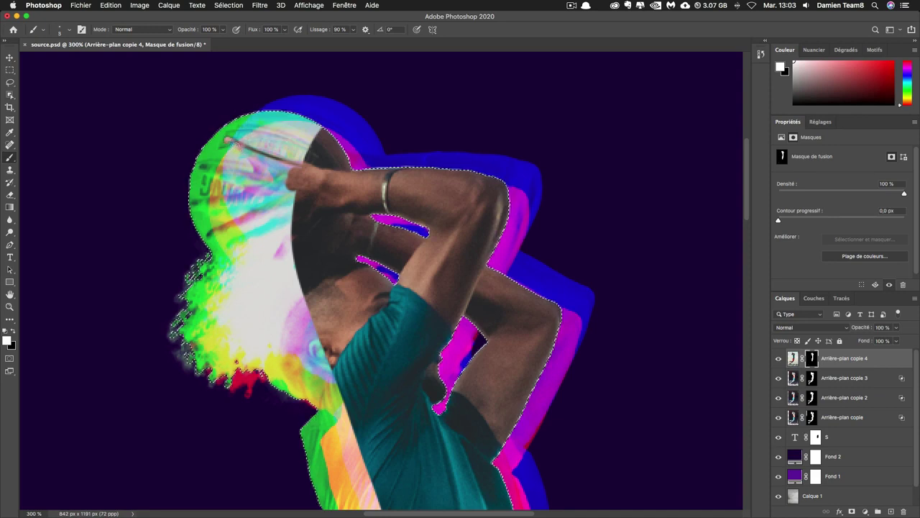
click(14, 330)
click(14, 330)
mouse_move(257, 169)
mouse_down()
mouse_move(267, 186)
mouse_move(209, 233)
mouse_move(322, 213)
mouse_up()
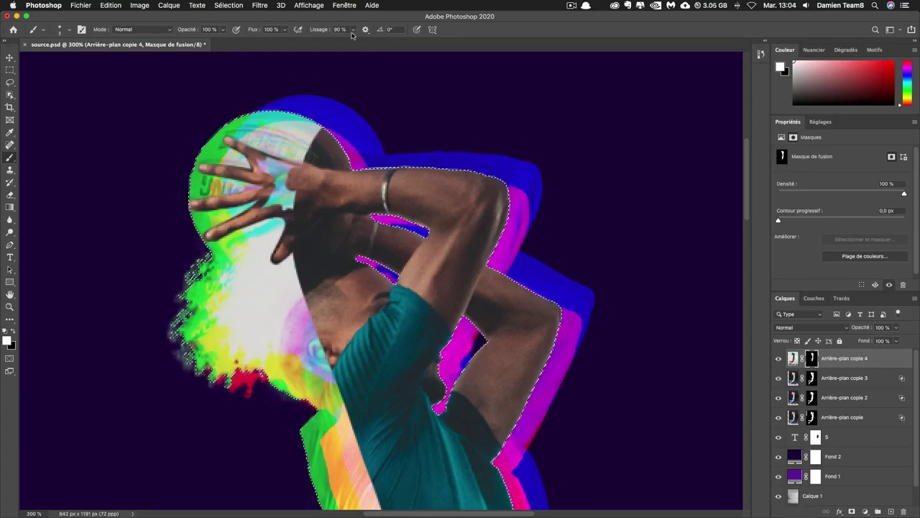
Set the brush smoothing to 31%, finish the mask around the hand and clear the player selection
drag(353, 29, 311, 38)
key(x)
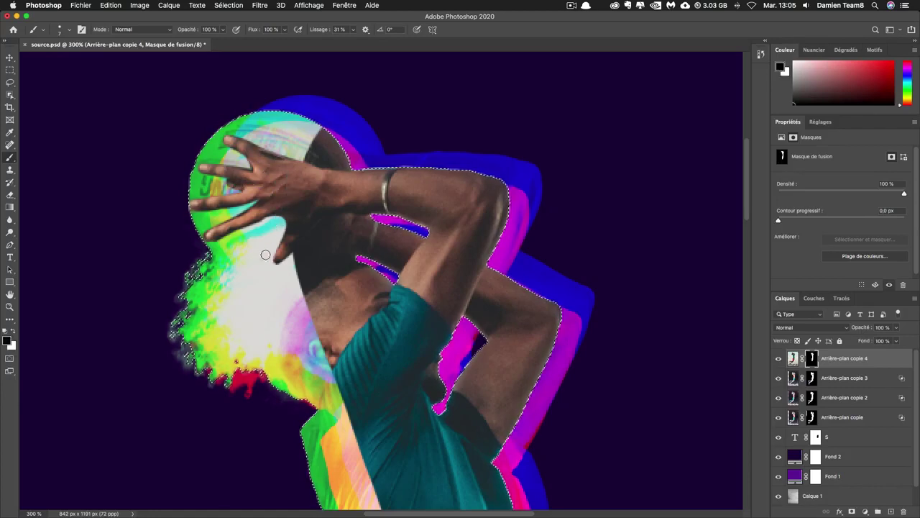
key(x)
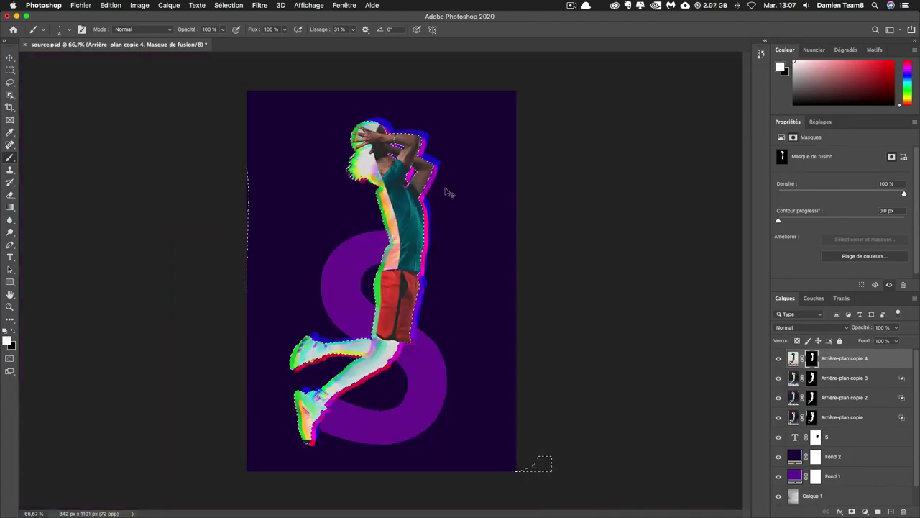
key(super+d)
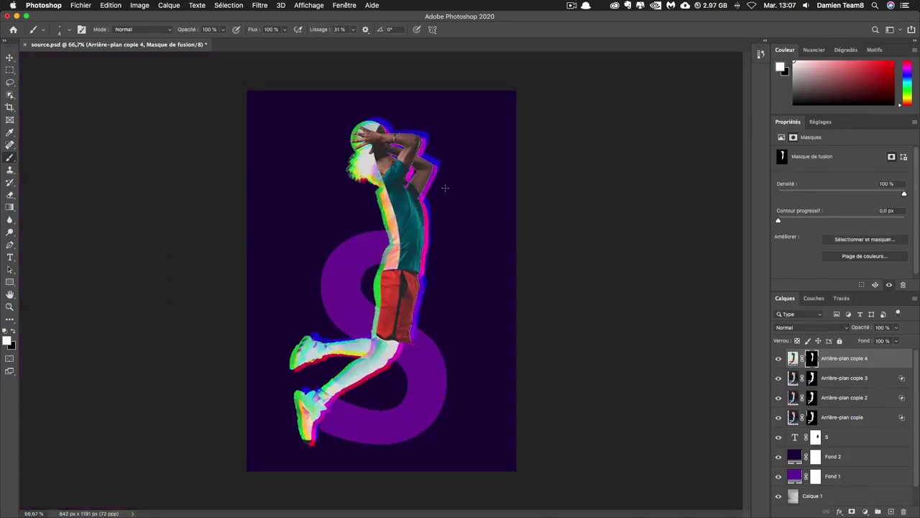
Add a Levels adjustment clipped to the natural-coloured player layer, with input black at 19 and input white at 211
click(866, 512)
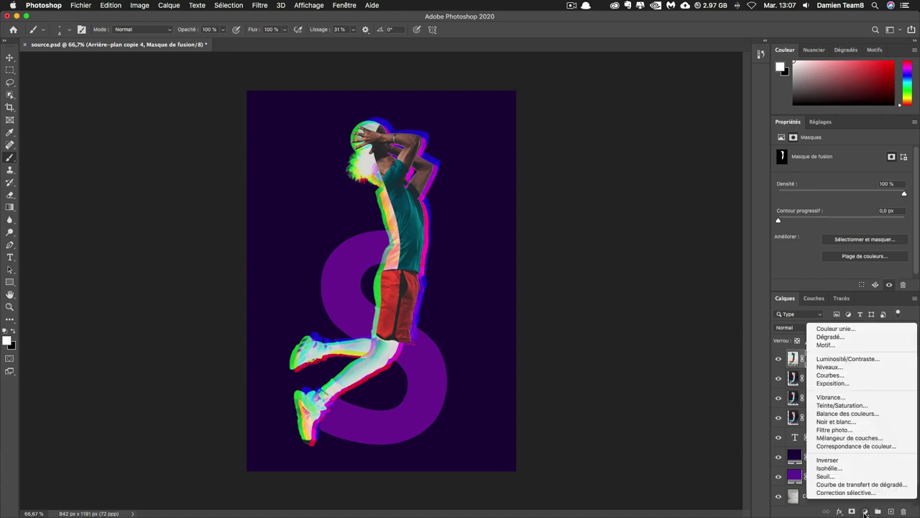
click(837, 371)
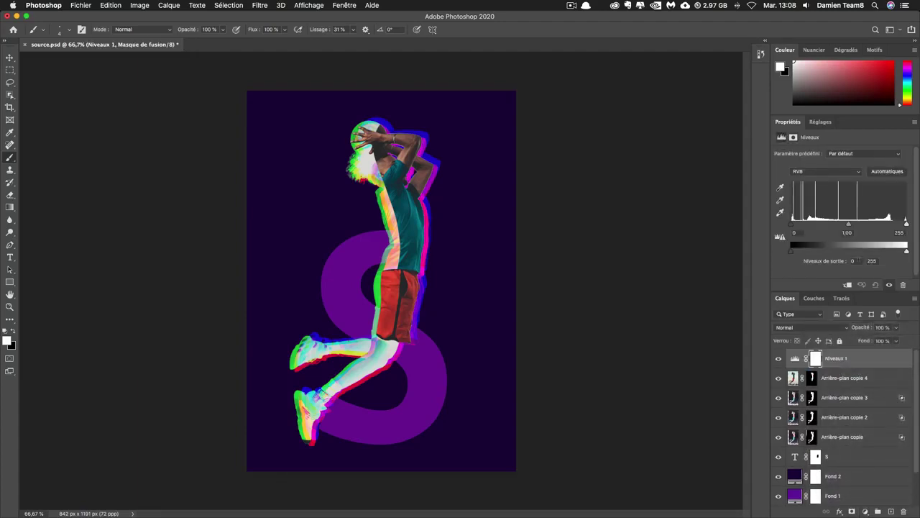
alt+click(798, 367)
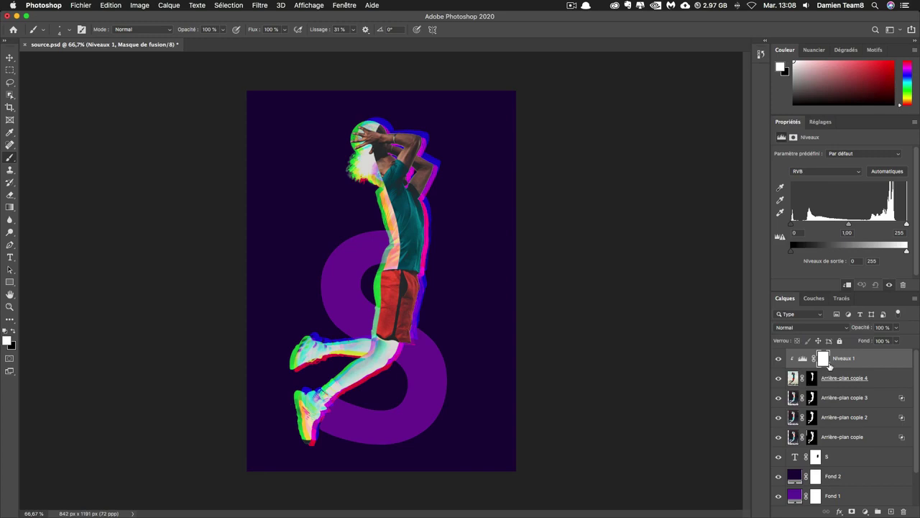
mouse_move(794, 229)
mouse_down()
mouse_move(805, 225)
mouse_move(796, 230)
mouse_up()
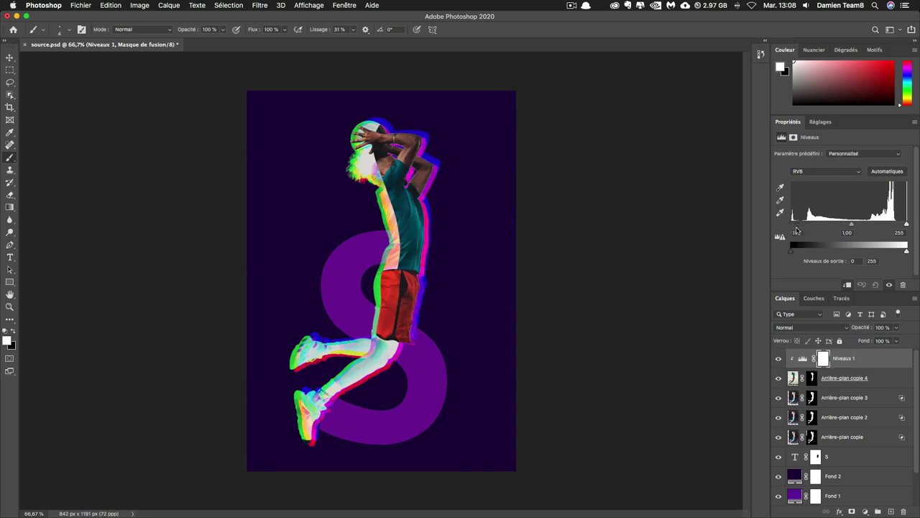
drag(908, 226, 887, 228)
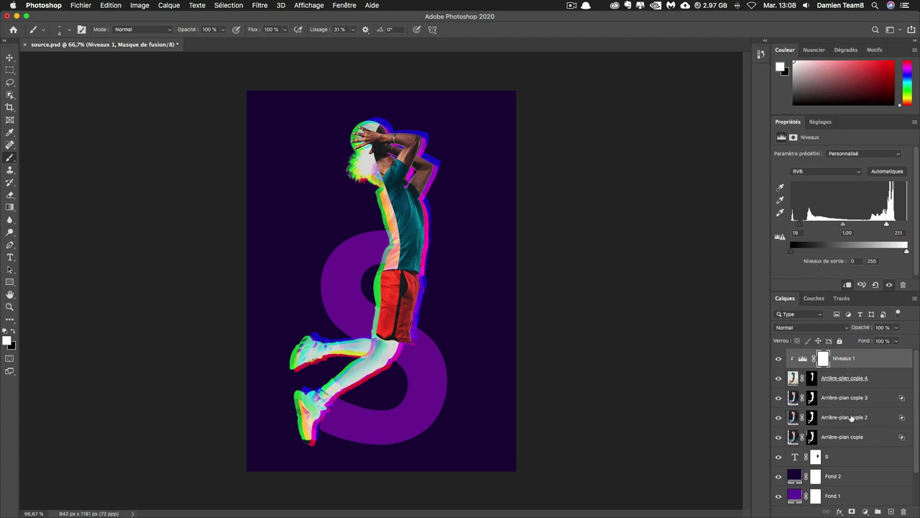
Select all four player layers and rotate them together by about -2.8°
click(868, 381)
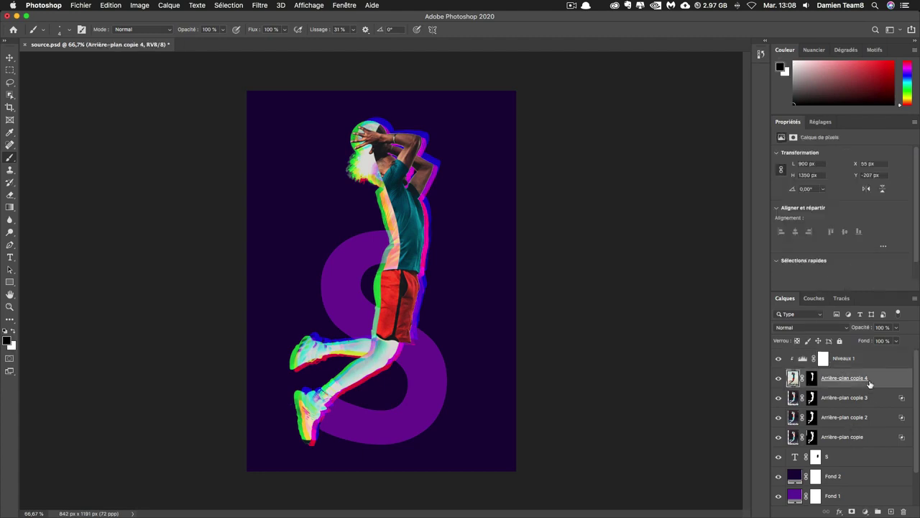
shift+click(863, 438)
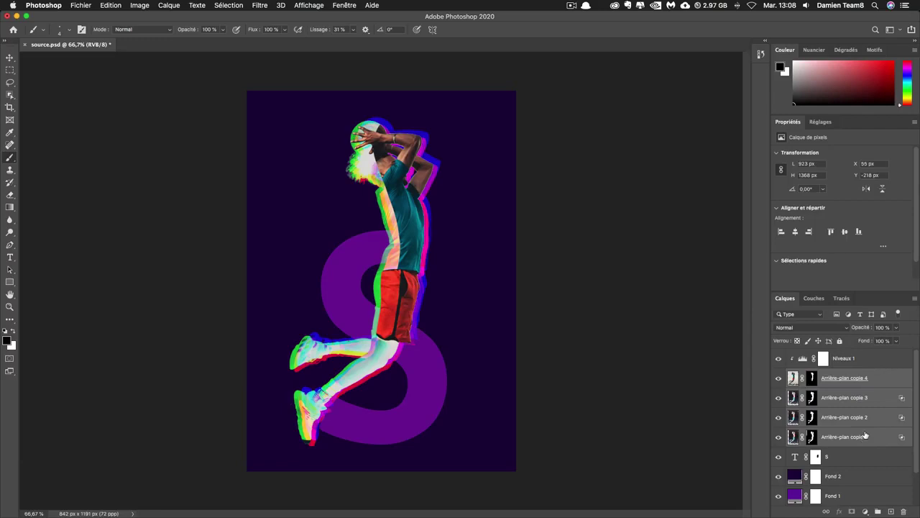
key(super+t)
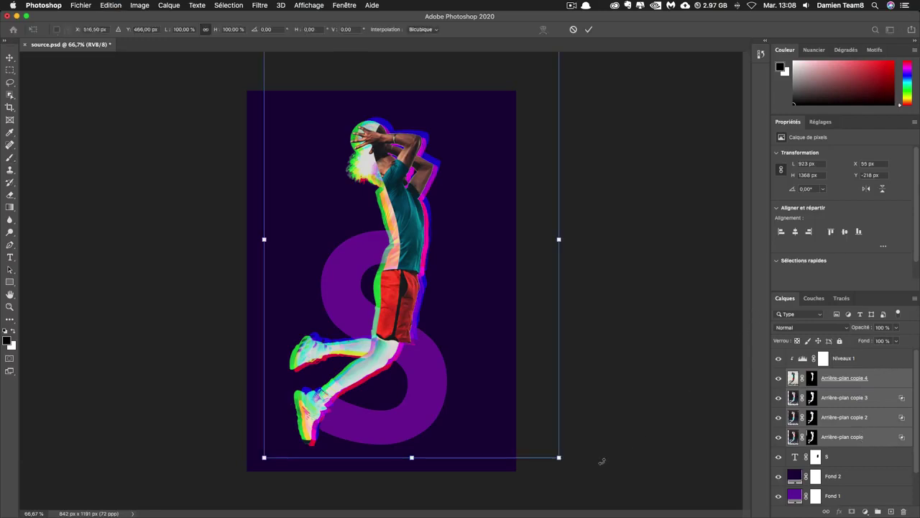
drag(570, 466, 578, 461)
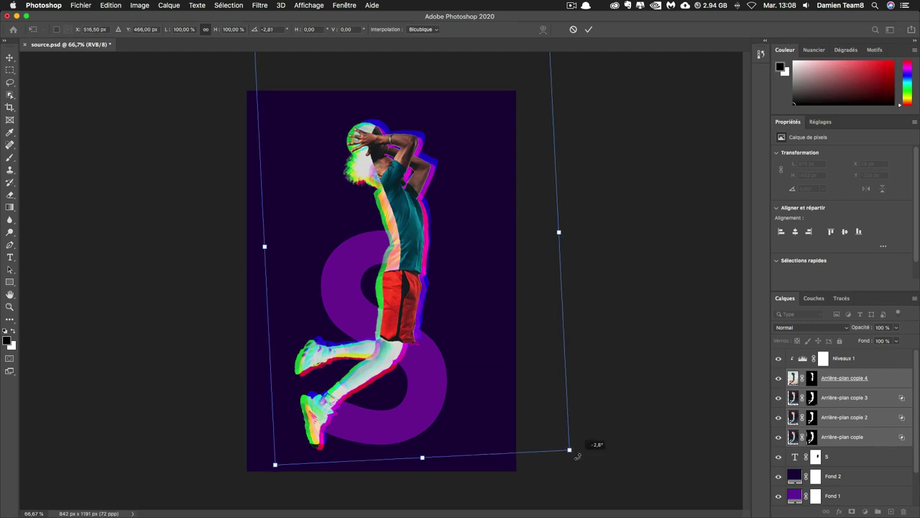
key(Return)
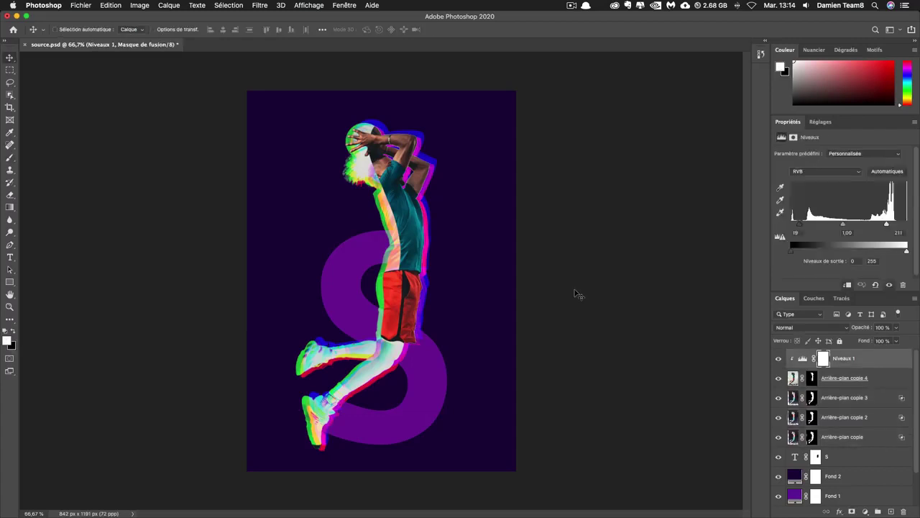
Create a new layer on top and select a horizontal band about 50 px high across the full poster width at head level
click(892, 511)
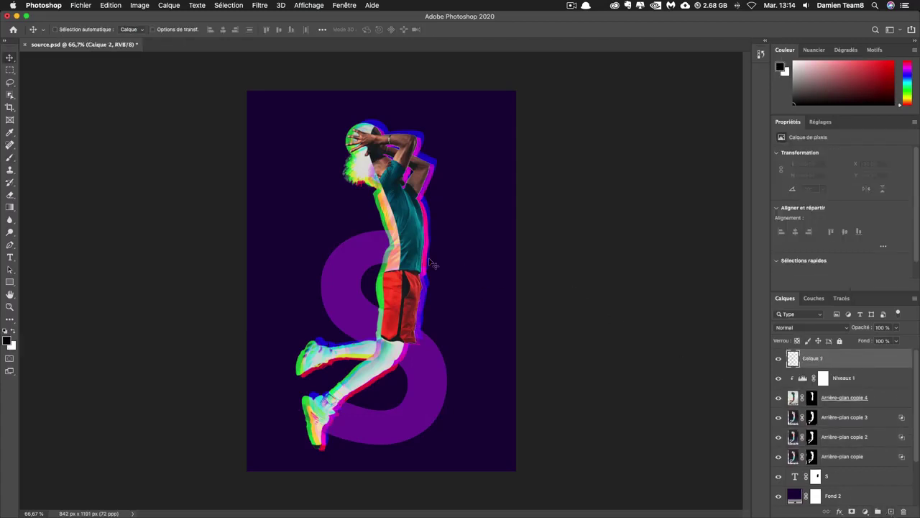
click(11, 71)
drag(250, 158, 551, 171)
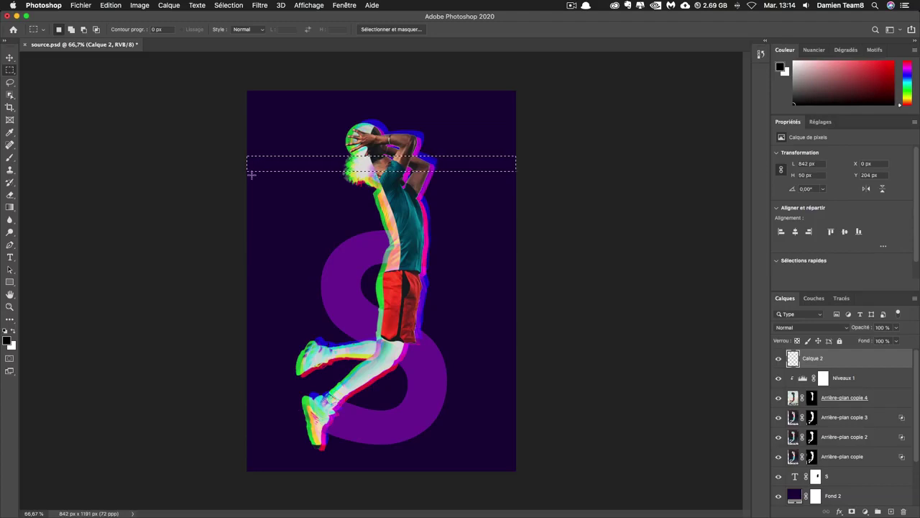
Set the foreground colour to an orange-yellow, fill the selected band with it at 100% opacity and clear the selection
click(8, 341)
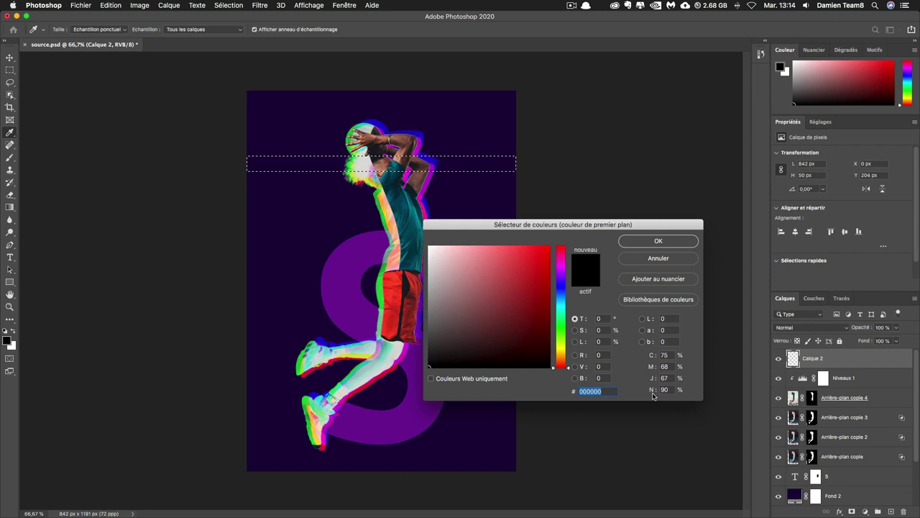
text(f)
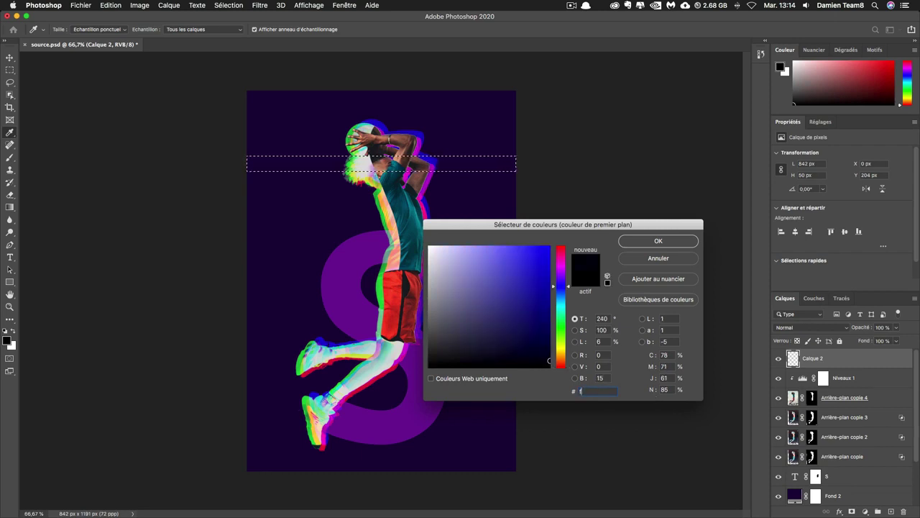
text(a)
text(bc2c)
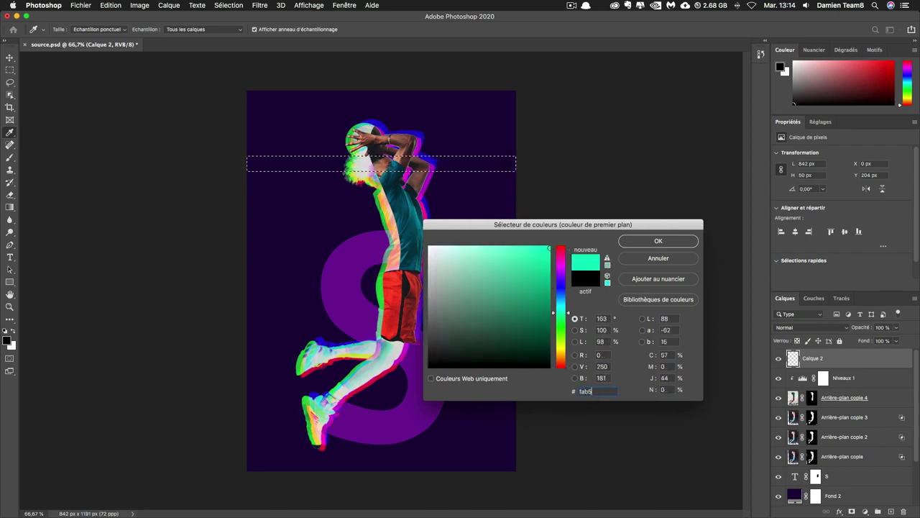
key(Return)
key(m)
key(shift+BackSpace)
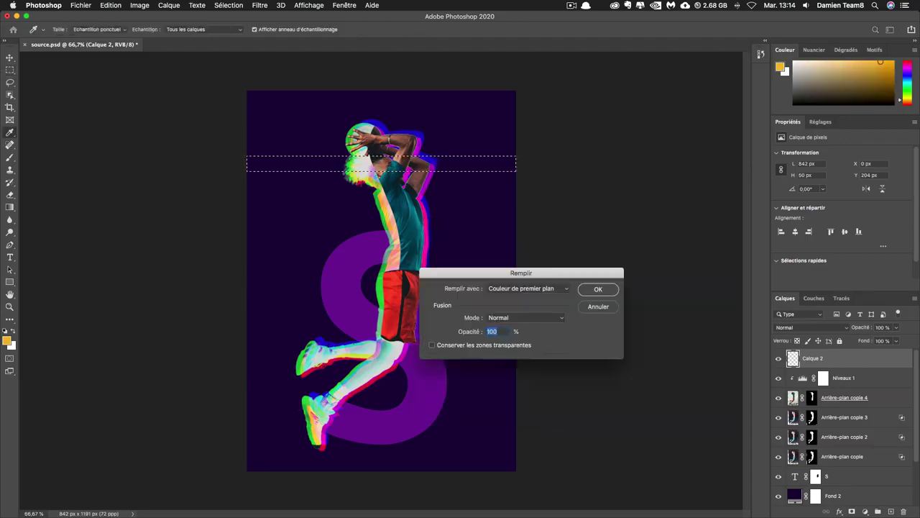
key(Return)
key(super+d)
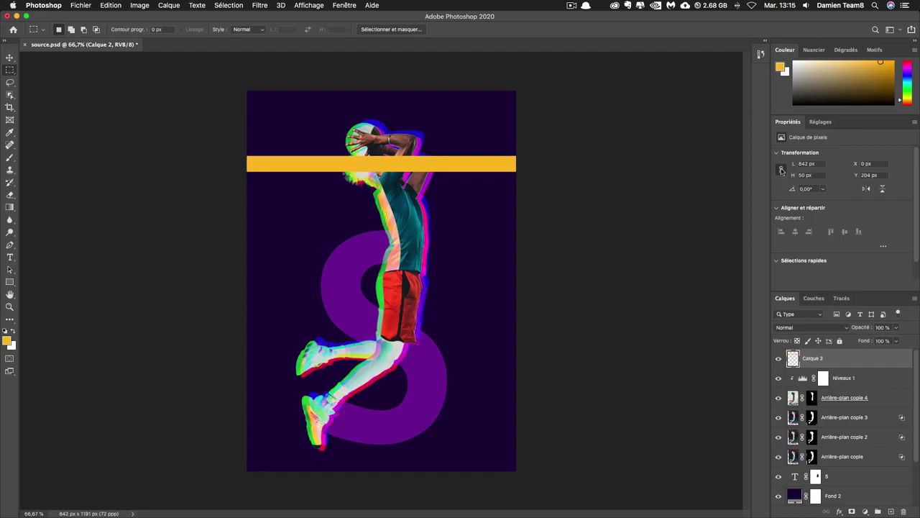
Rotate the orange bar counter-clockwise into a rising diagonal and move it across the player's torso to about X -60, Y 230 px
key(Tab)
text(-3)
key(Return)
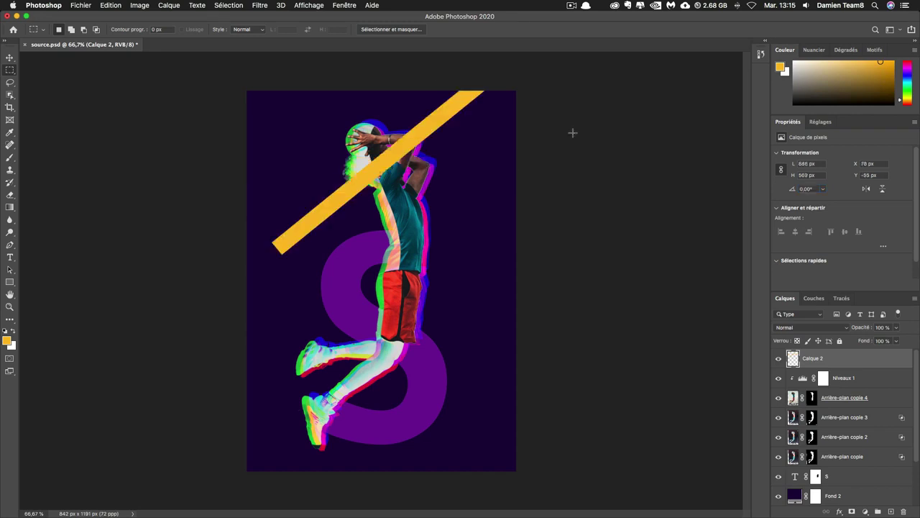
click(10, 57)
drag(457, 137, 404, 215)
Mask out the orange bar's upper end with a 72 px black brush and place its layer beneath the player layers
click(853, 510)
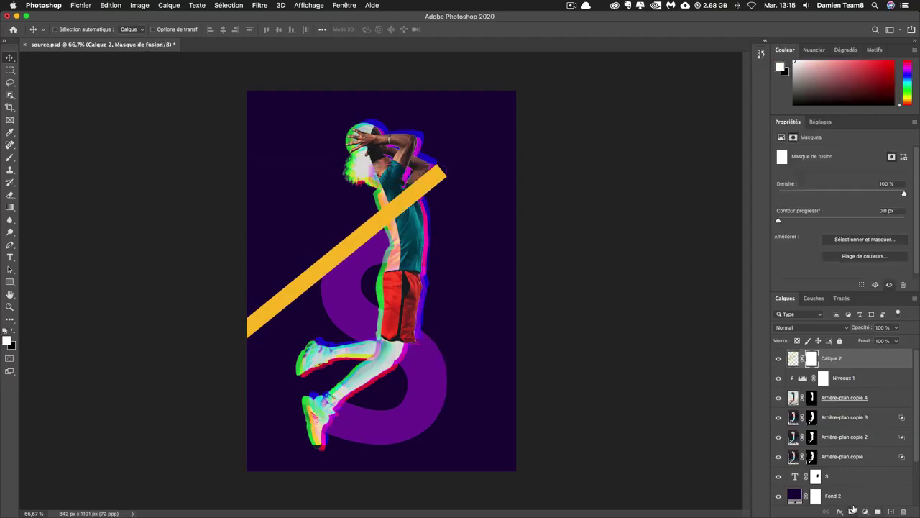
key(b)
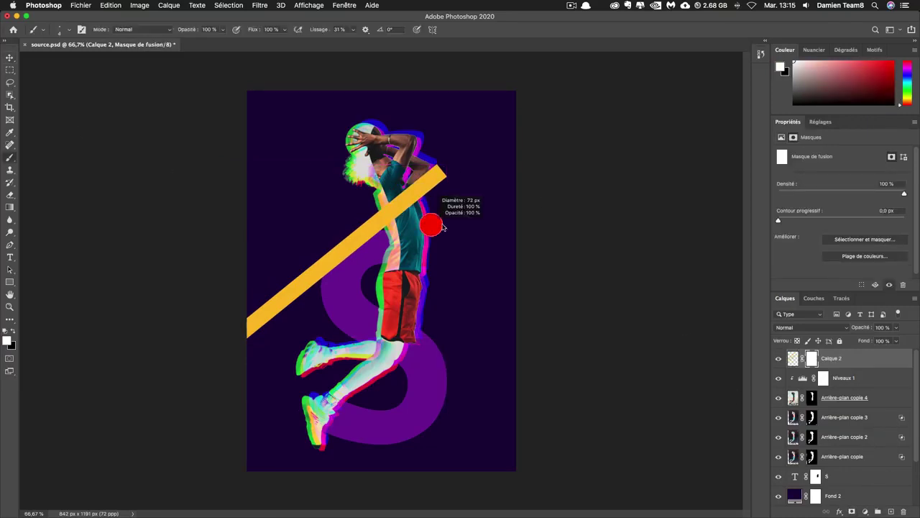
key(x)
drag(441, 167, 415, 195)
drag(849, 417, 851, 466)
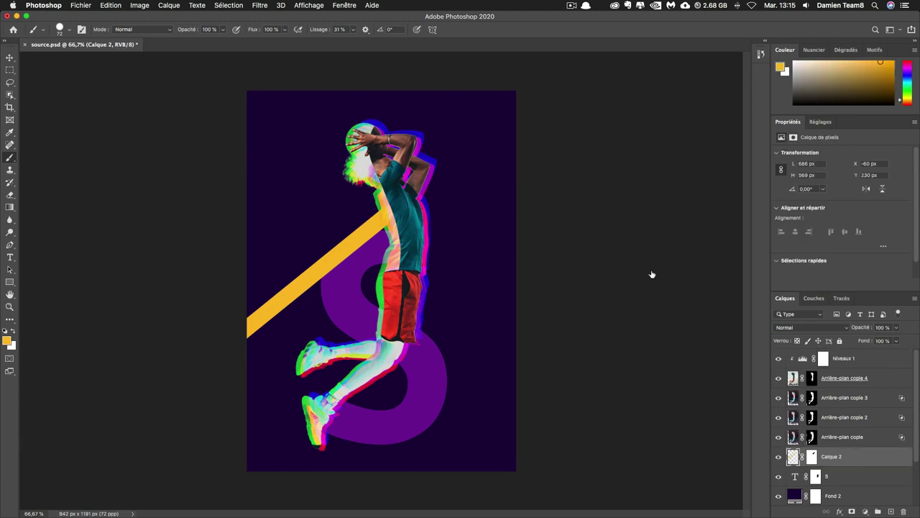
Duplicate the orange bar and move the copy down behind the player's legs, to about X -80, Y 622 px
key(v)
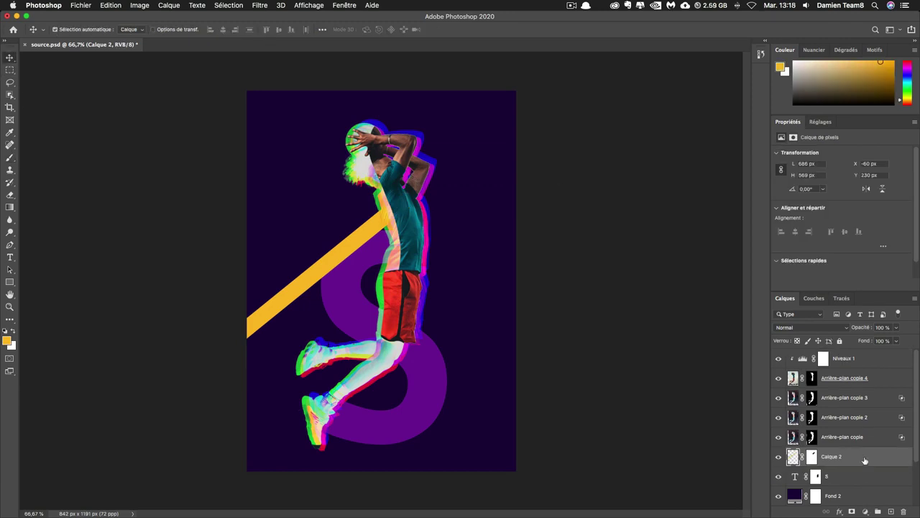
key(super+j)
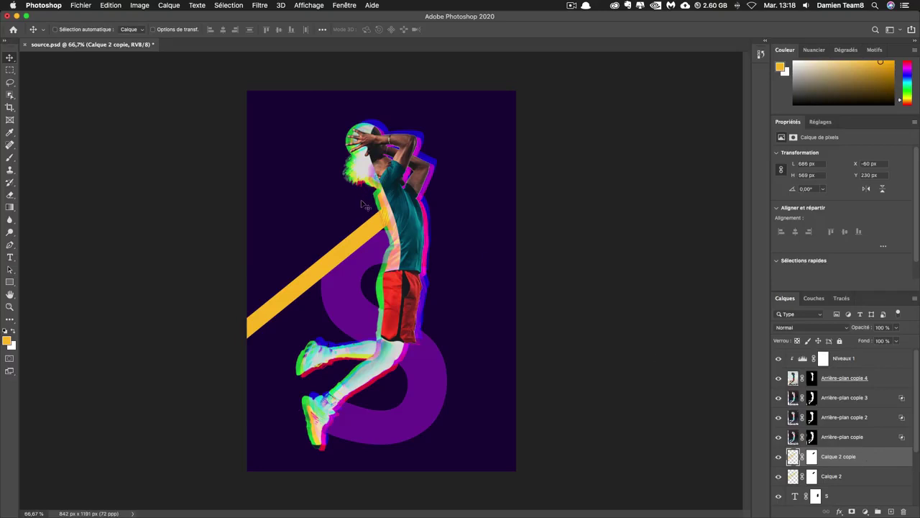
drag(366, 188, 358, 311)
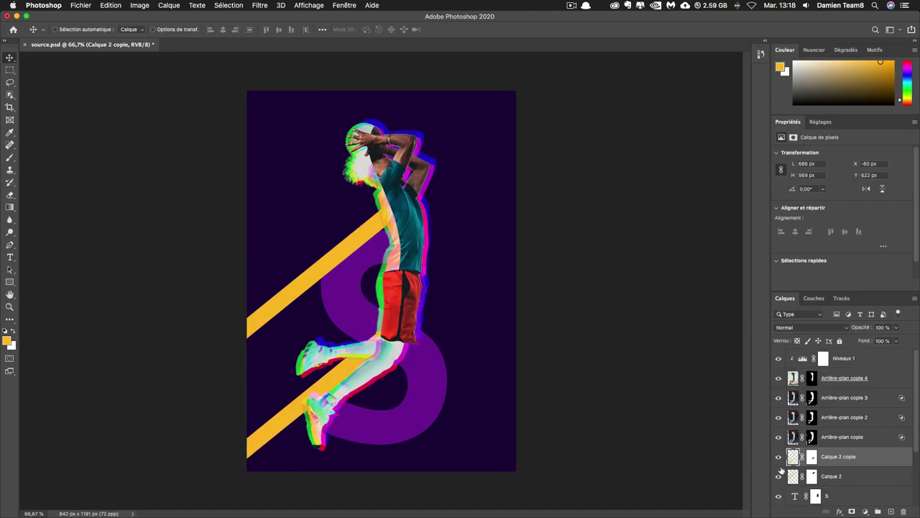
Apply a Color Overlay of red f70528 to the lower bar copy
double_click(885, 458)
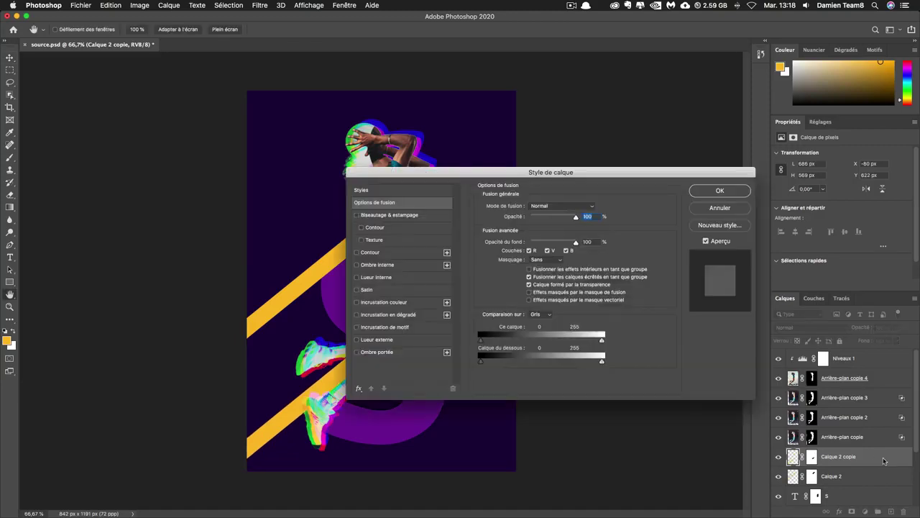
click(391, 302)
drag(551, 174, 674, 162)
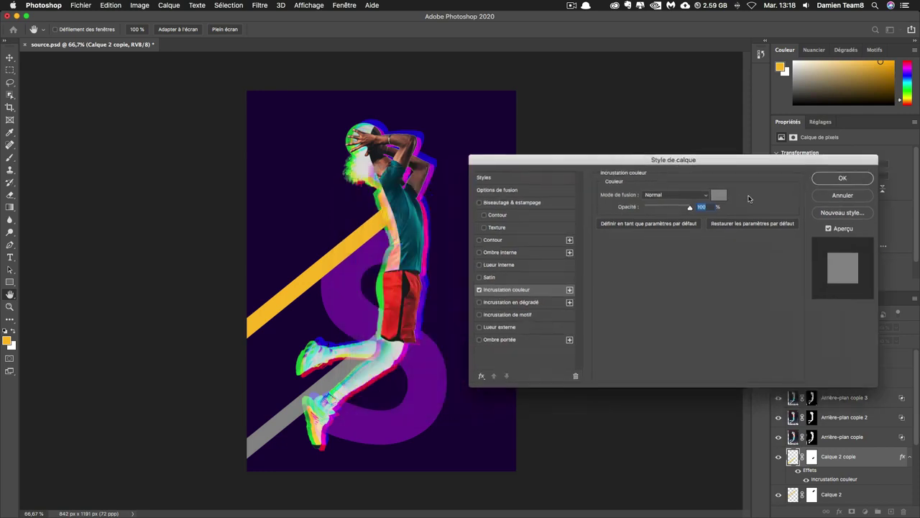
click(719, 195)
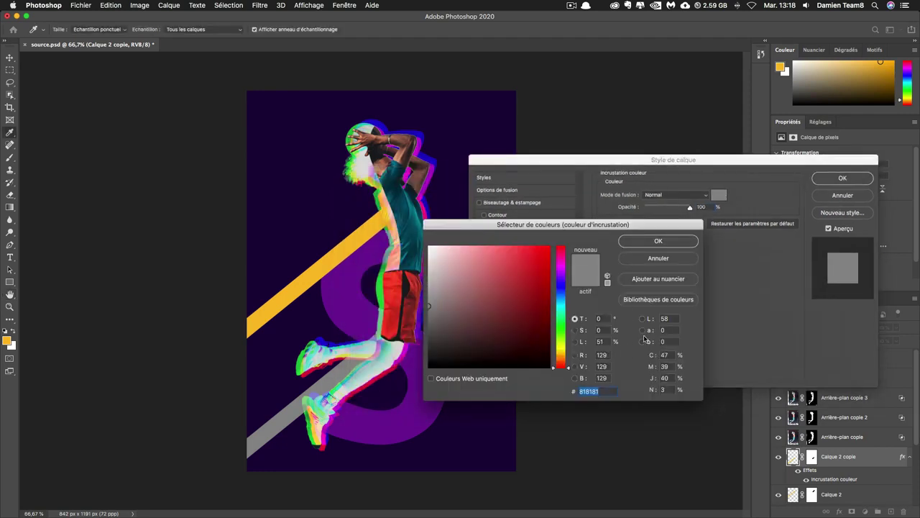
text(f7)
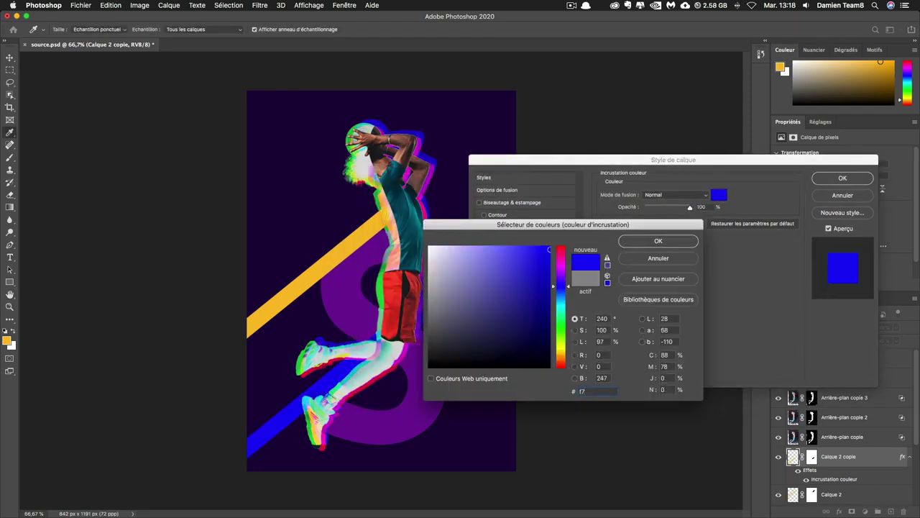
text(0528)
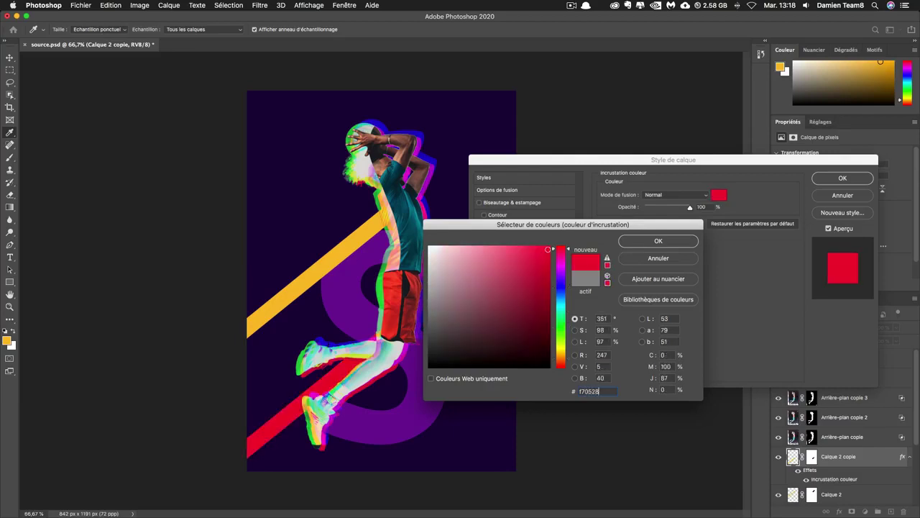
key(Return)
key(Return)
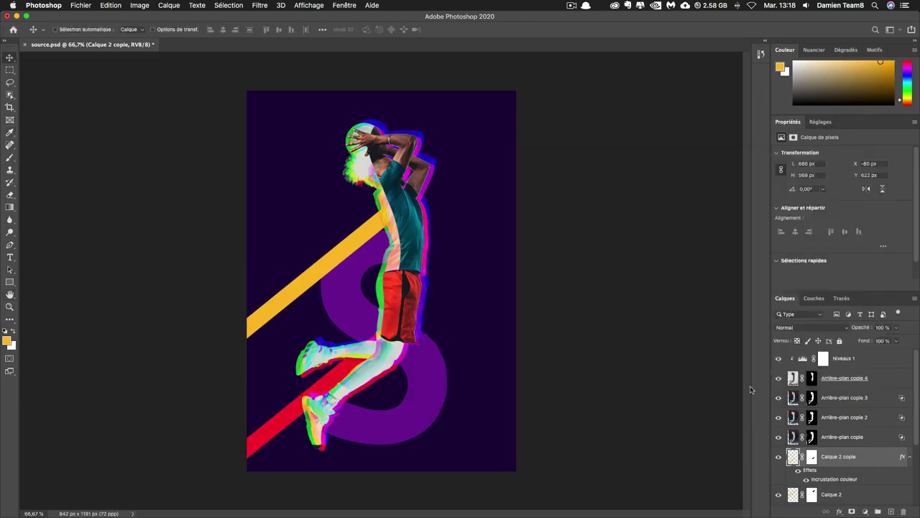
Duplicate the red bar, make the copy's mask fully white and move it behind the player's arms towards the poster's upper-right corner
click(811, 458)
key(d)
key(b)
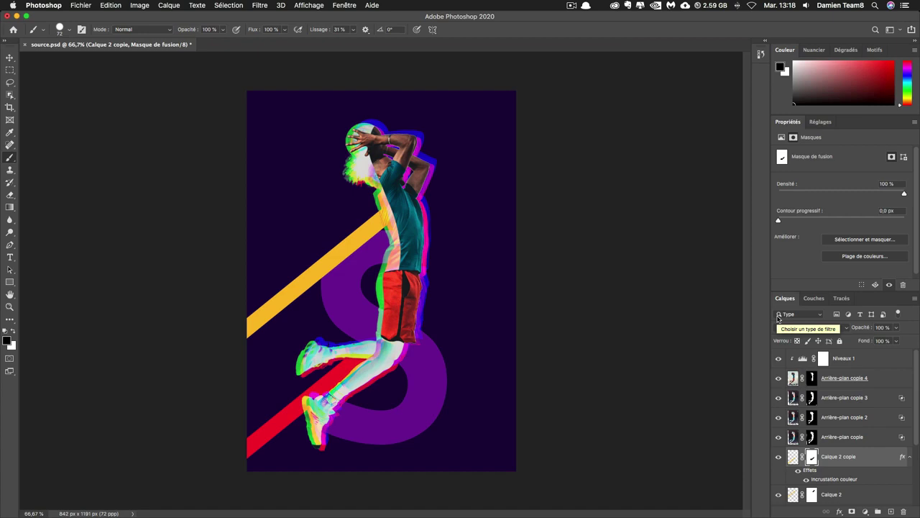
key(super+j)
alt+click(317, 280)
click(10, 58)
drag(379, 367, 418, 174)
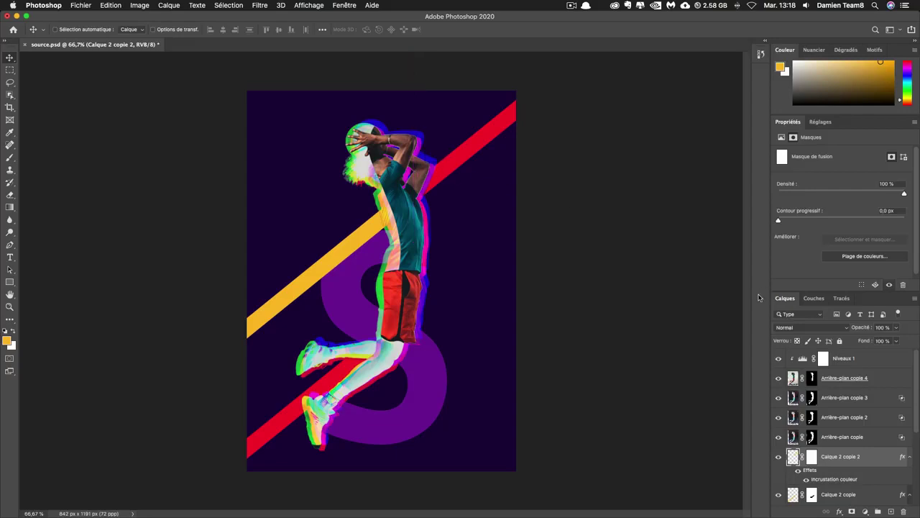
Change the Color Overlay of the bar in the poster's upper-right area to green 00c100
double_click(838, 480)
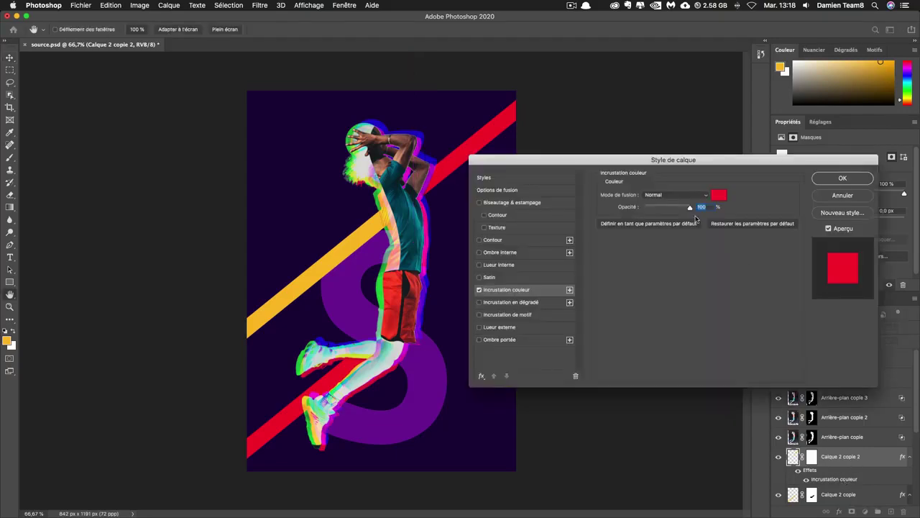
click(719, 195)
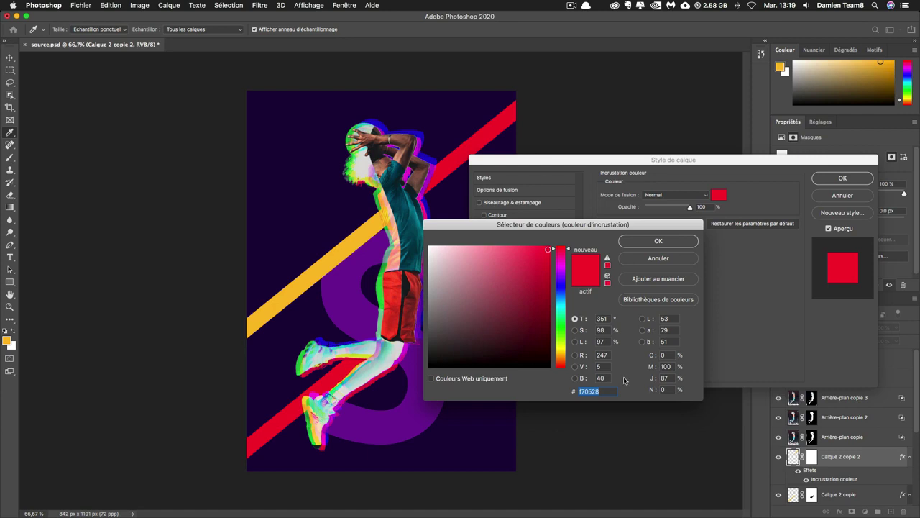
text(0)
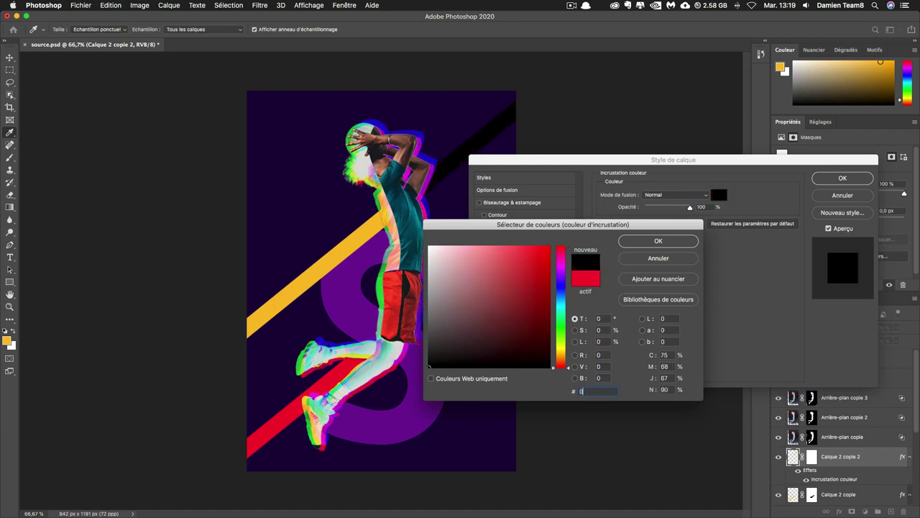
text(0ff00)
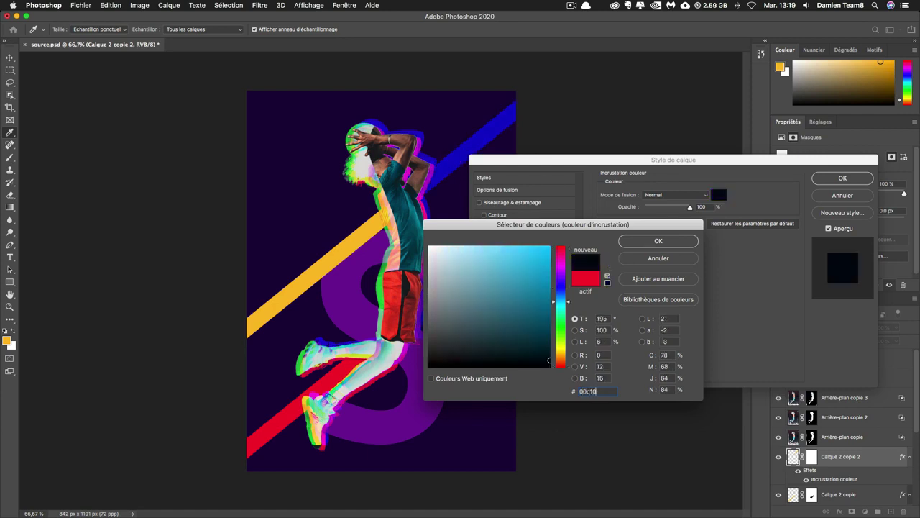
key(Return)
key(Return)
Duplicate the green bar just below itself and recolour the copy's overlay with the red sampled from the lower bar
drag(495, 205, 495, 239)
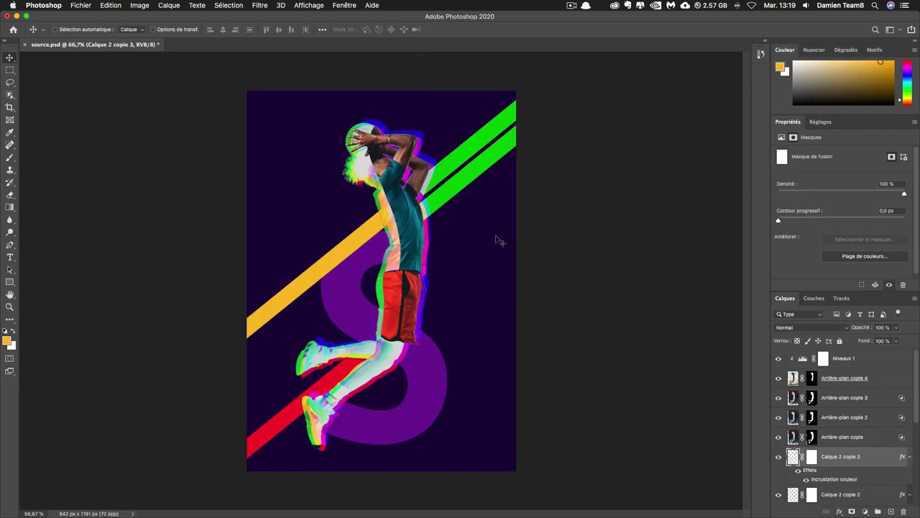
double_click(838, 481)
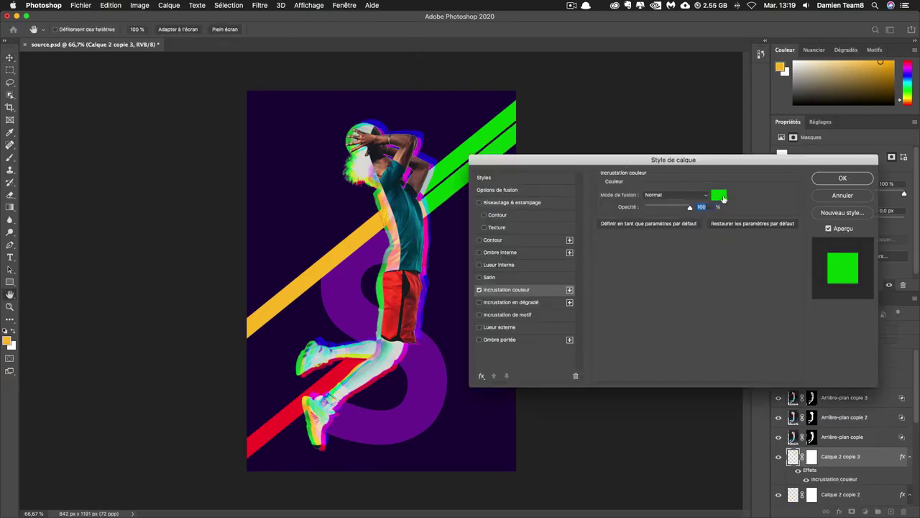
click(720, 195)
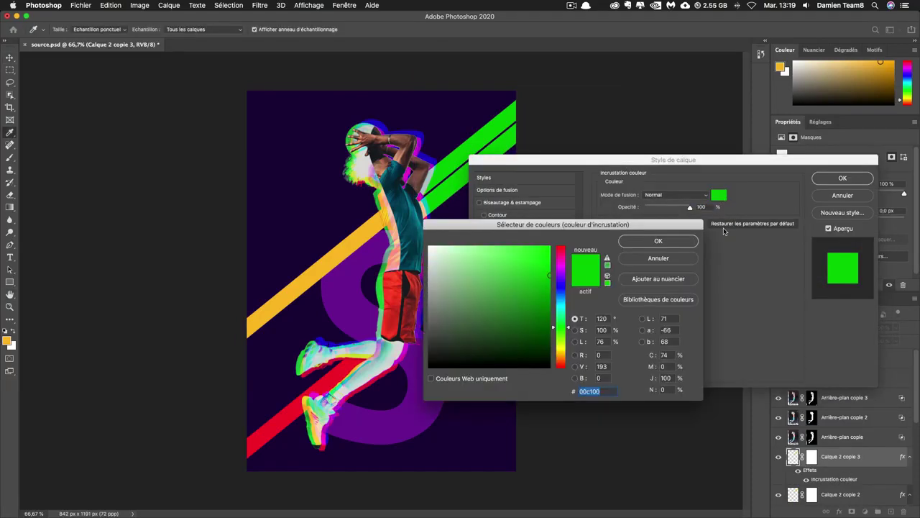
click(272, 423)
key(Return)
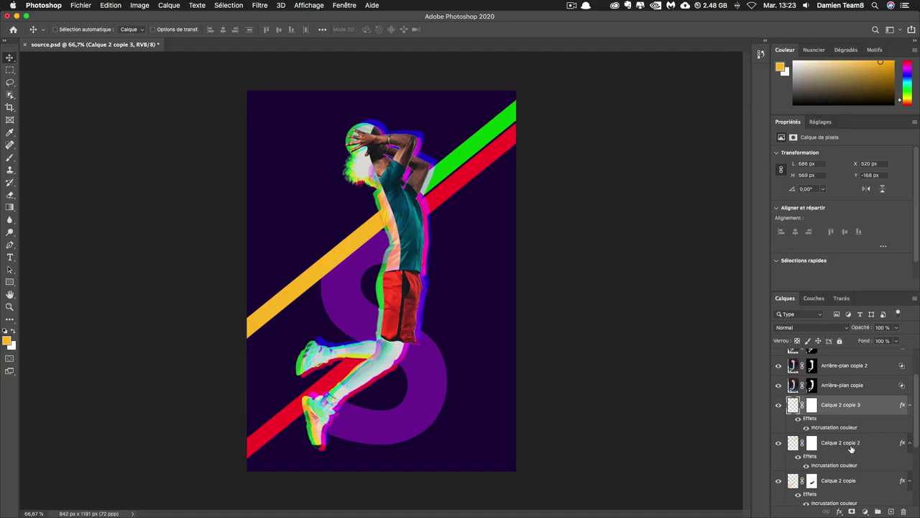
Group the orange bar layer and its three coloured copies
scroll(852, 450, down, 1)
scroll(853, 451, down, 1)
shift+click(858, 496)
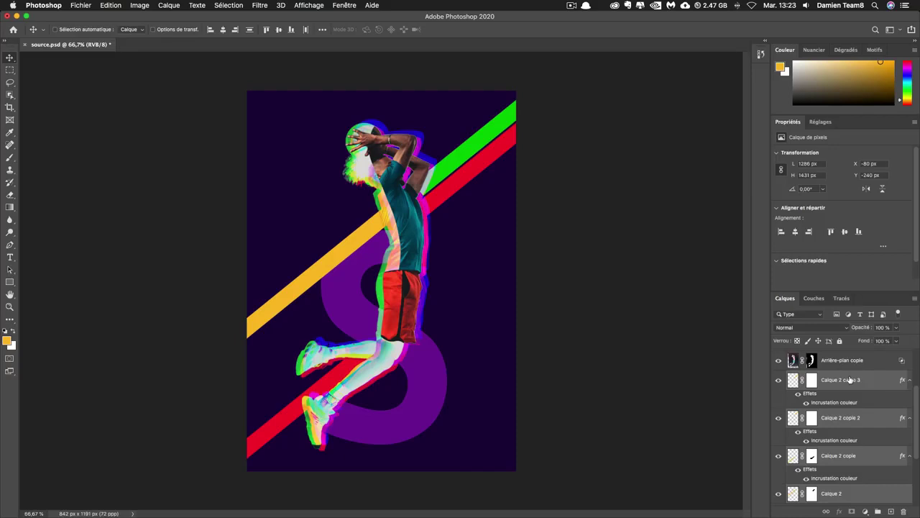
key(super)
key(super+g)
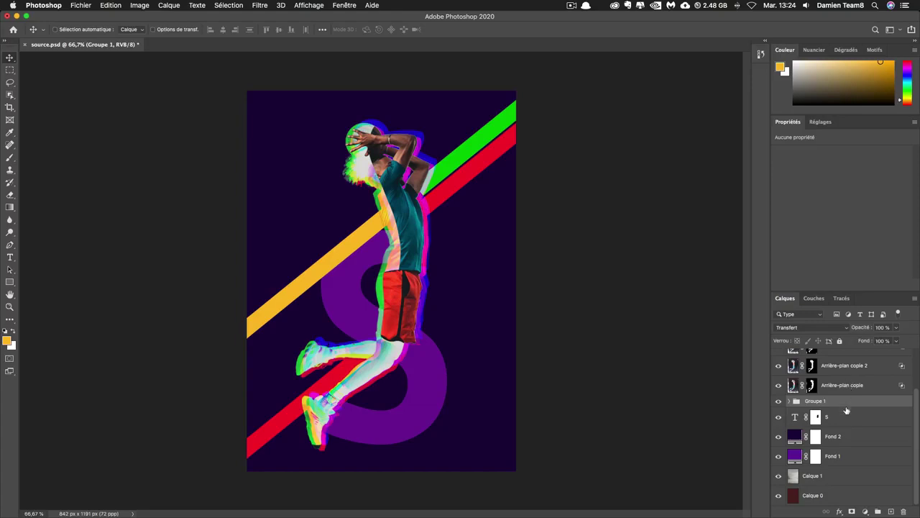
Add a mask to the bar group and fade the bars' outer ends with a white-to-black radial gradient from the player's waist
click(853, 511)
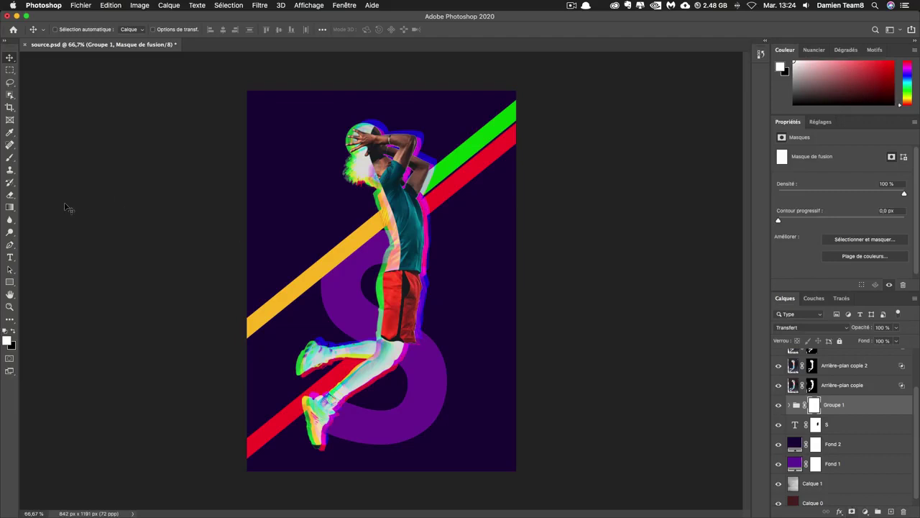
click(10, 206)
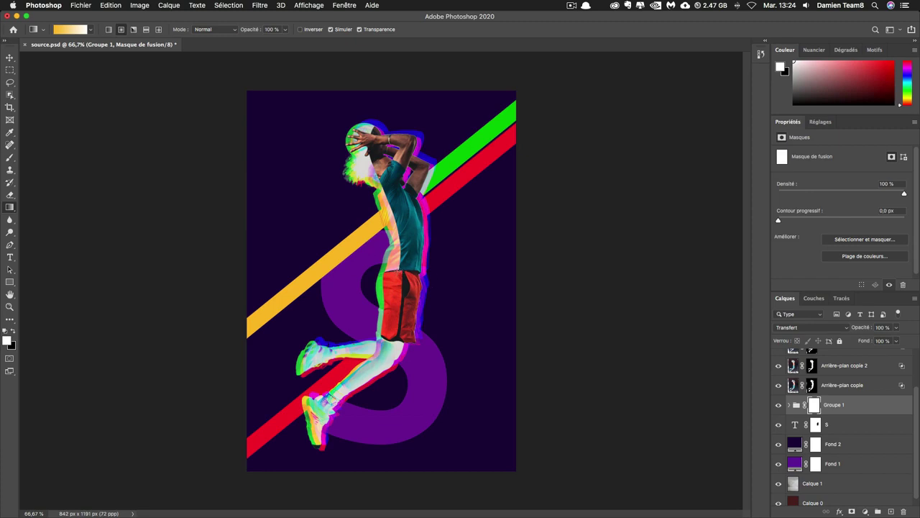
drag(396, 272, 588, 270)
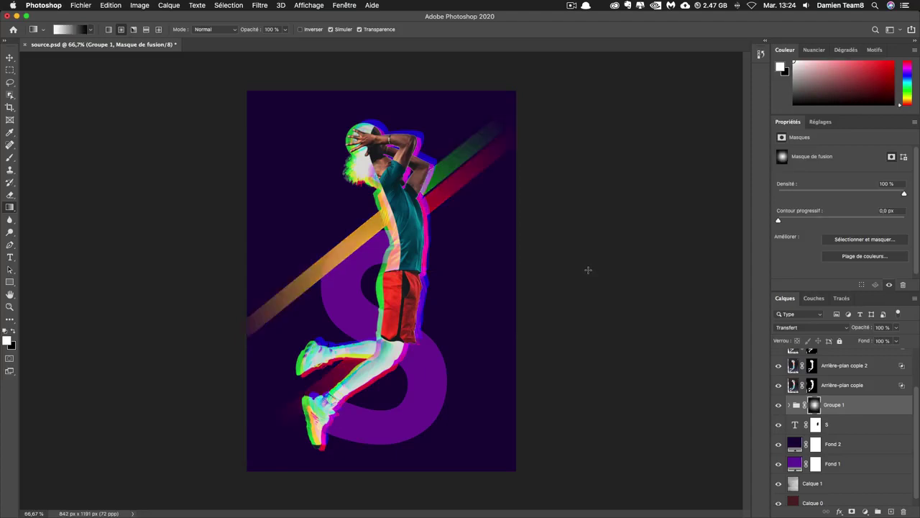
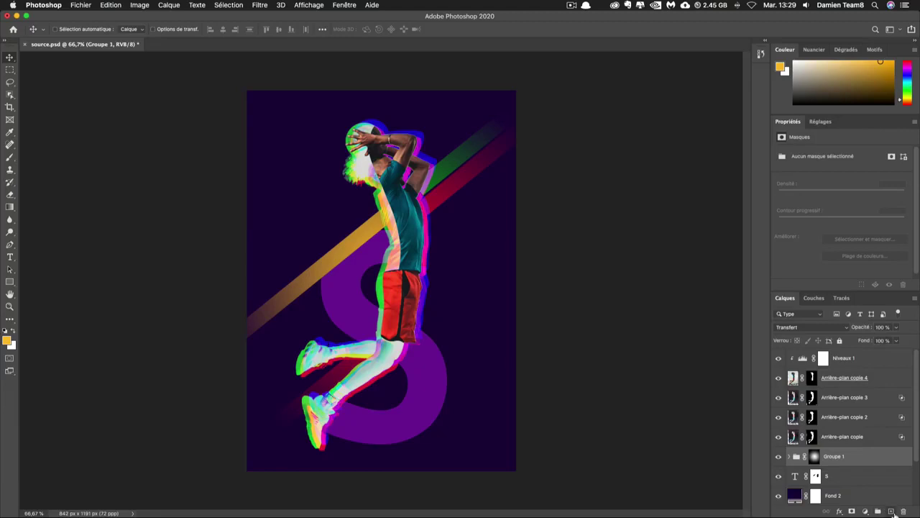
On a new layer above the bar group, paint four horizontal lines about 465 px long behind the torso with a thin green 1ab036 brush
click(892, 511)
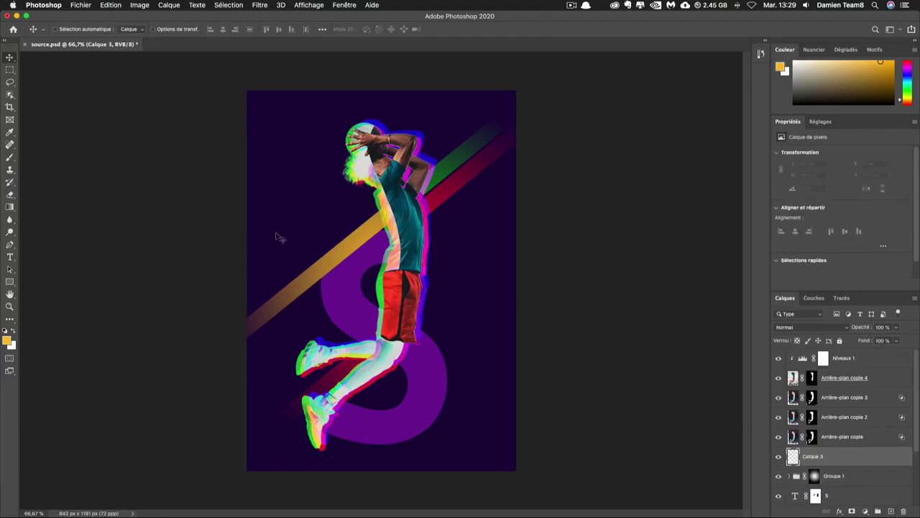
key(b)
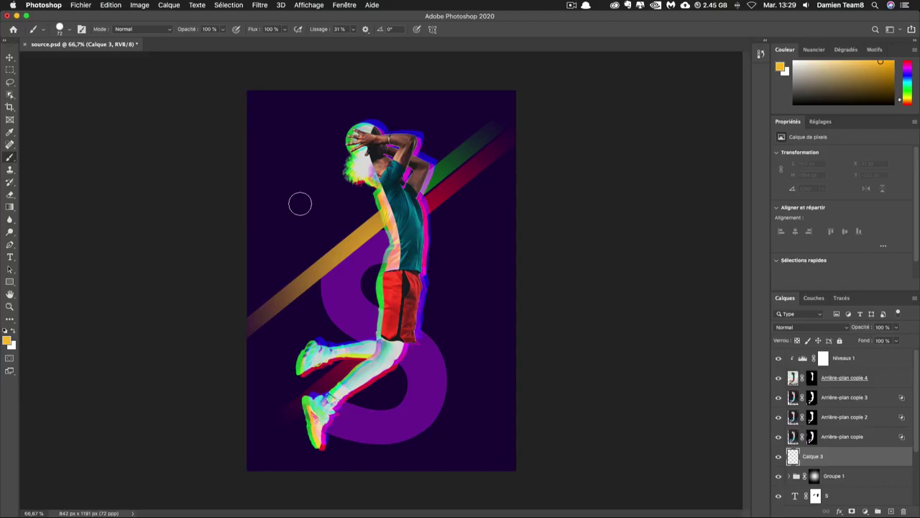
click(63, 29)
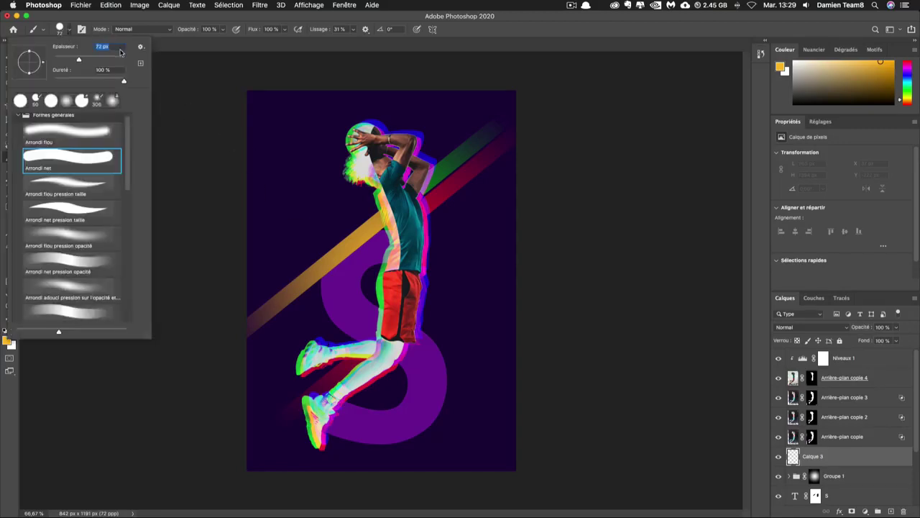
click(59, 30)
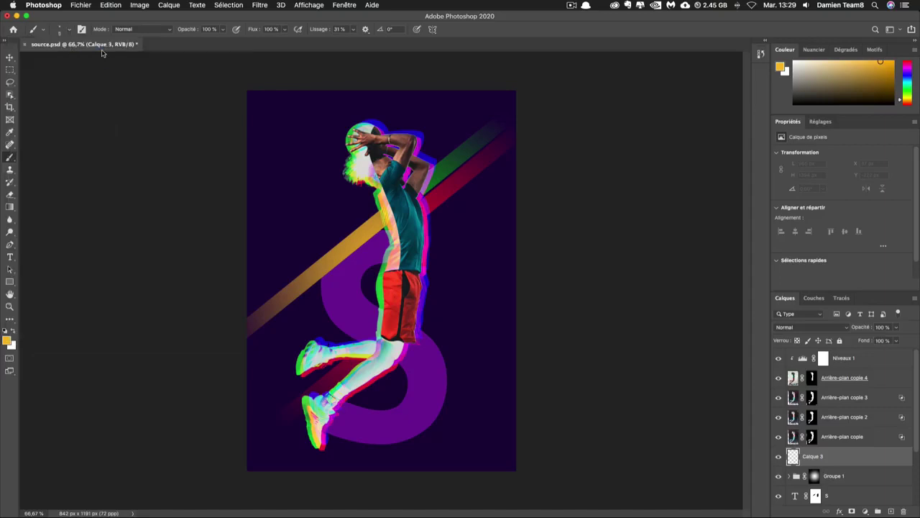
click(7, 342)
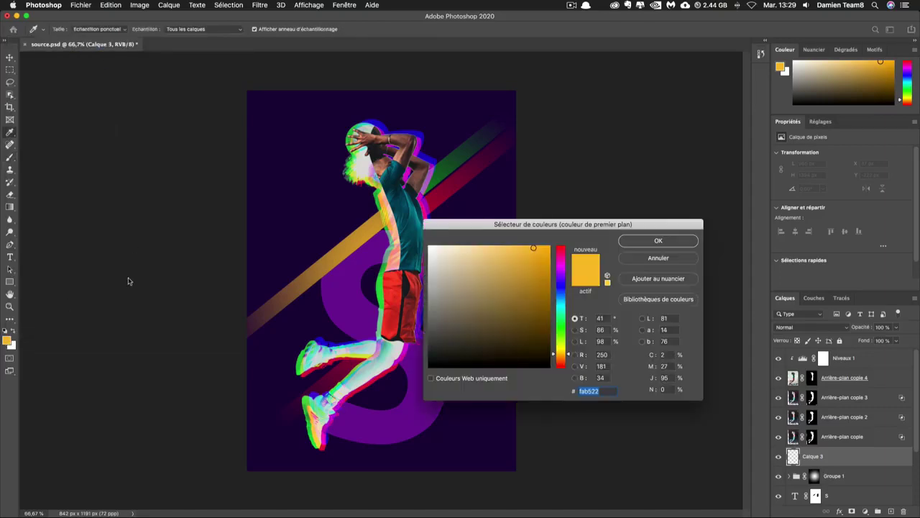
click(348, 150)
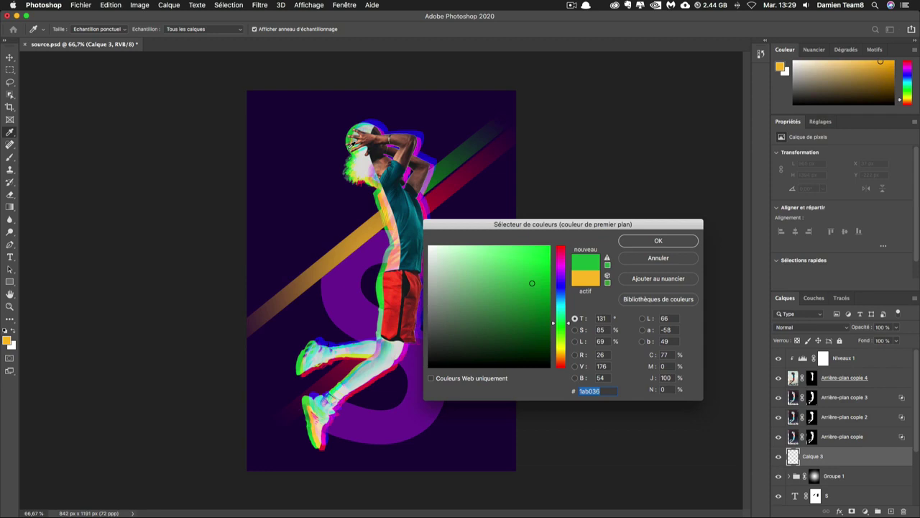
key(Return)
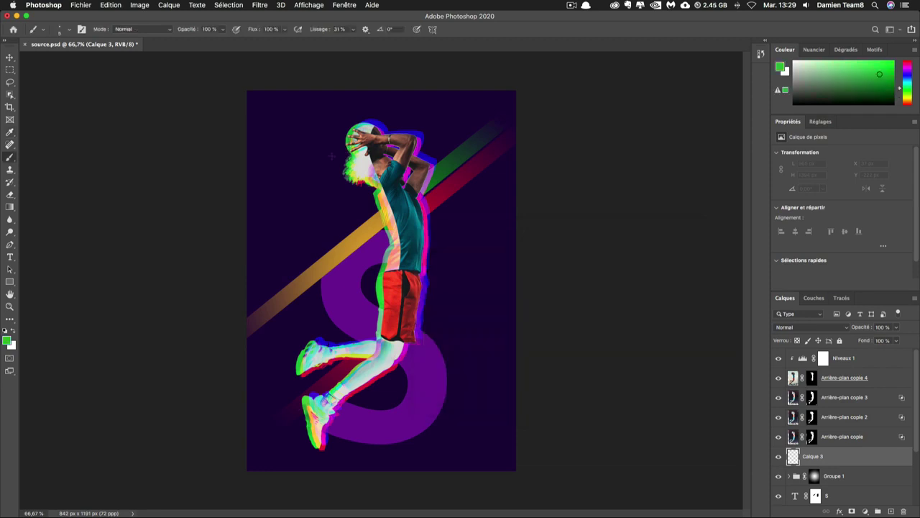
mouse_move(277, 189)
mouse_down()
mouse_move(374, 189)
mouse_move(374, 198)
mouse_up()
drag(277, 208, 378, 208)
drag(277, 219, 371, 219)
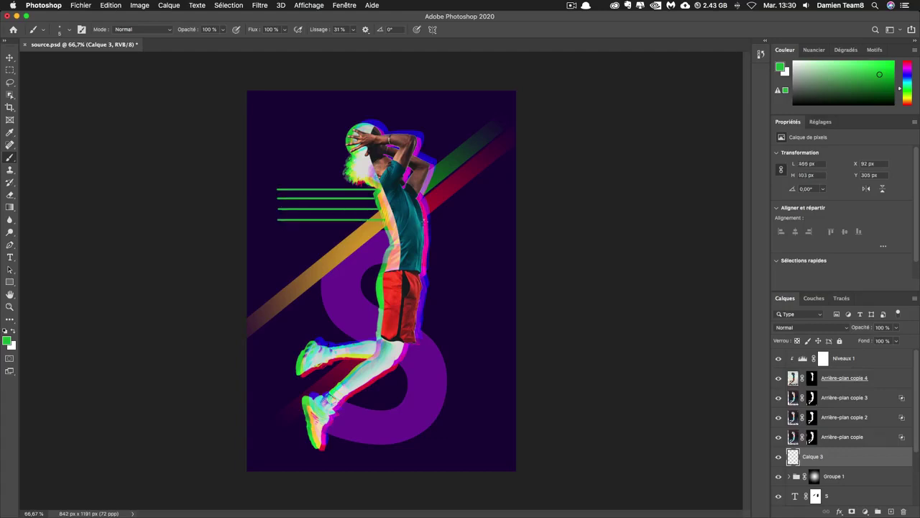
Rotate the green lines by -35° and scale them to 63.30 % so they sit beside the player's chest
key(v)
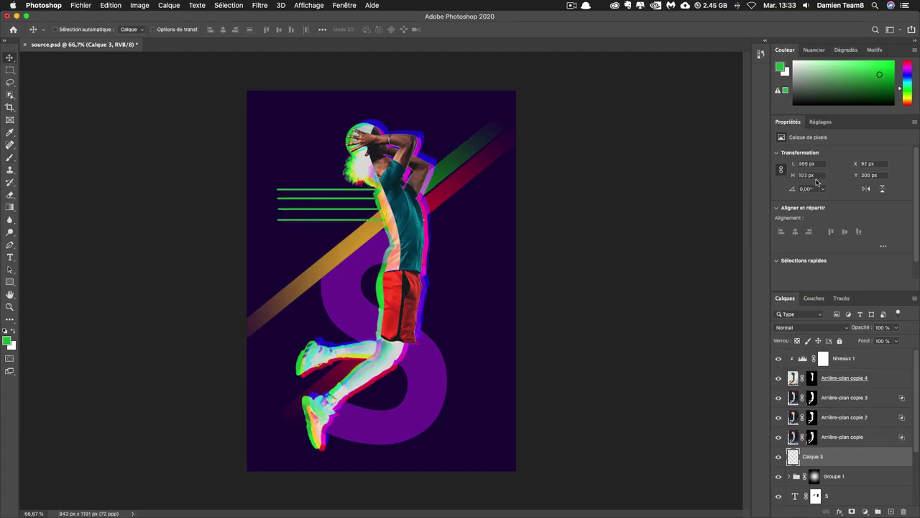
click(807, 188)
text(-35)
key(Return)
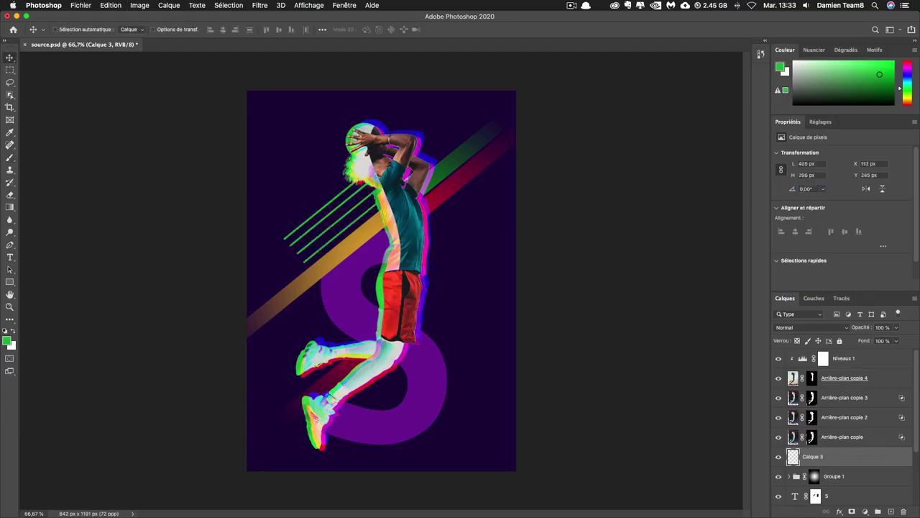
key(super+t)
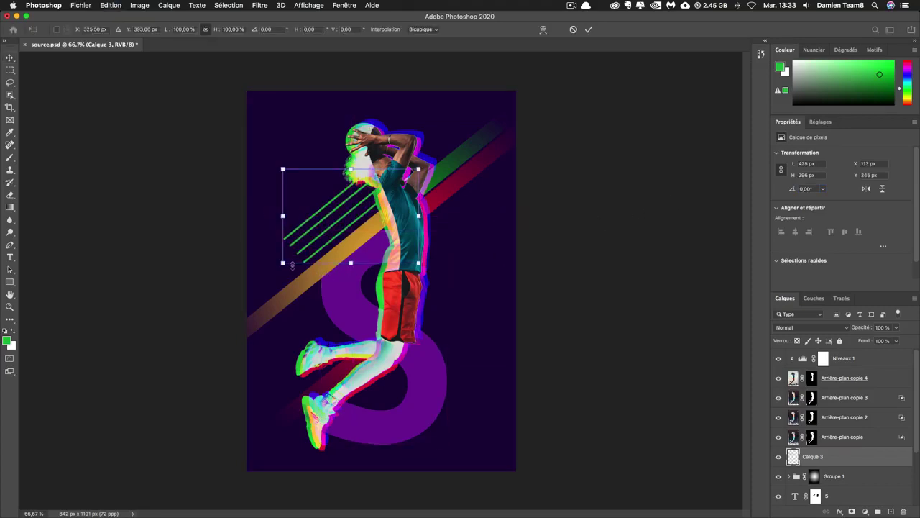
drag(282, 264, 340, 216)
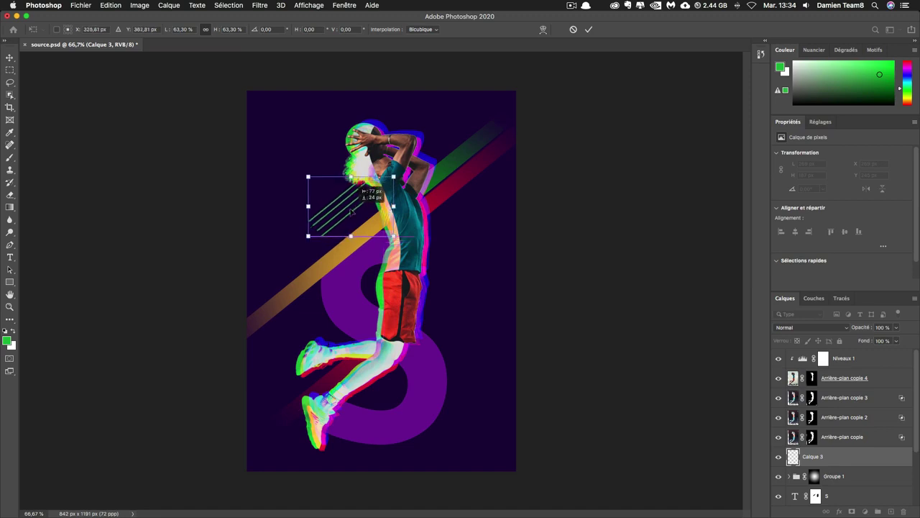
key(Return)
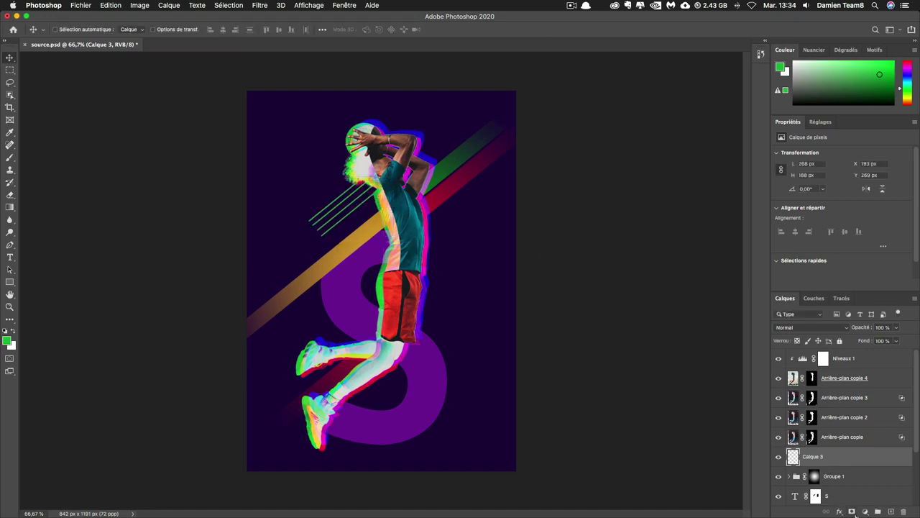
Add a mask to the green lines' layer and break up the lines with a 17 px black brush
click(852, 511)
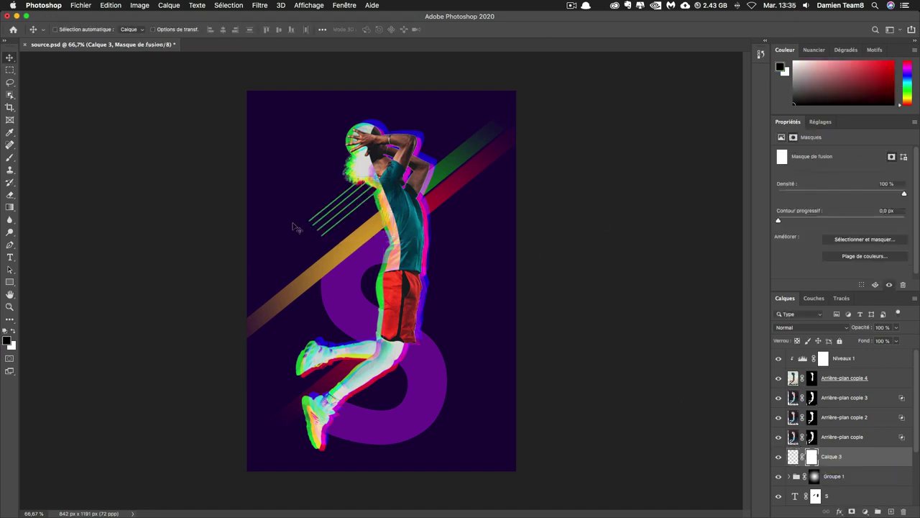
key(b)
drag(298, 222, 333, 208)
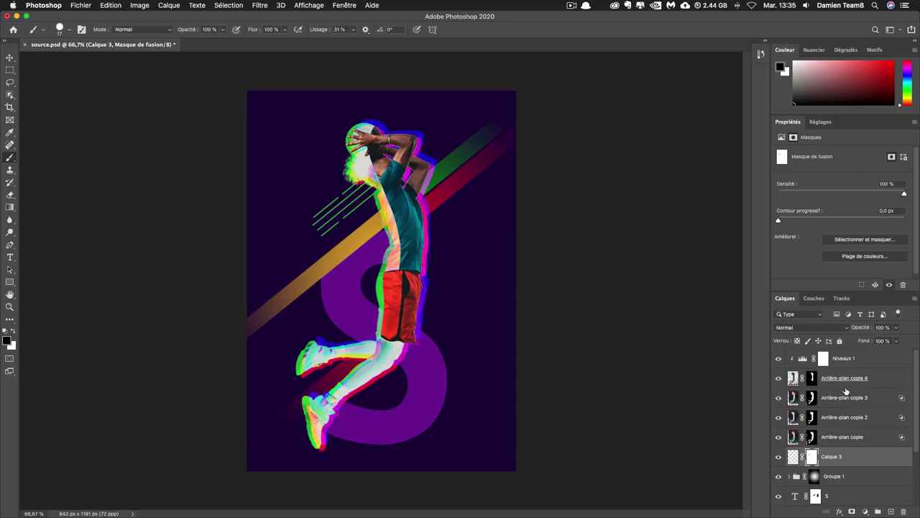
Duplicate the green lines' layer and give the copy a Color Overlay in the purple sampled from the large S
key(super+j)
double_click(878, 461)
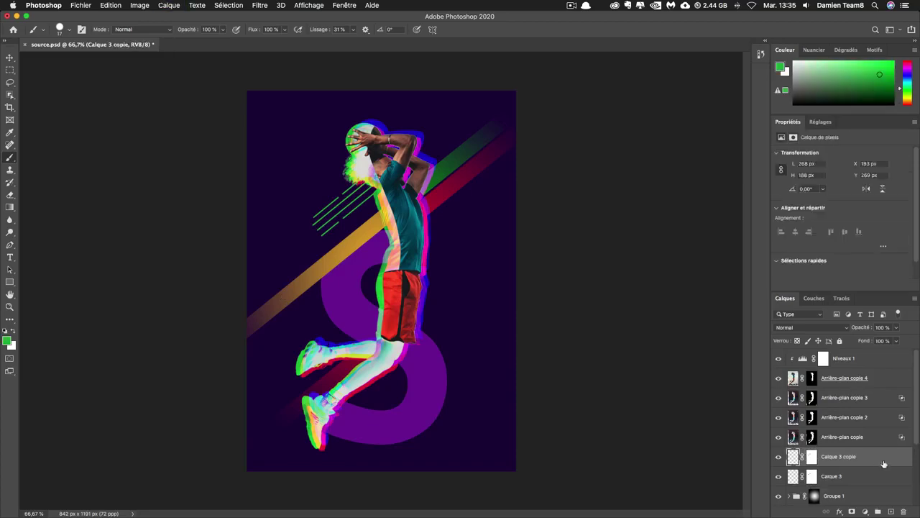
click(509, 289)
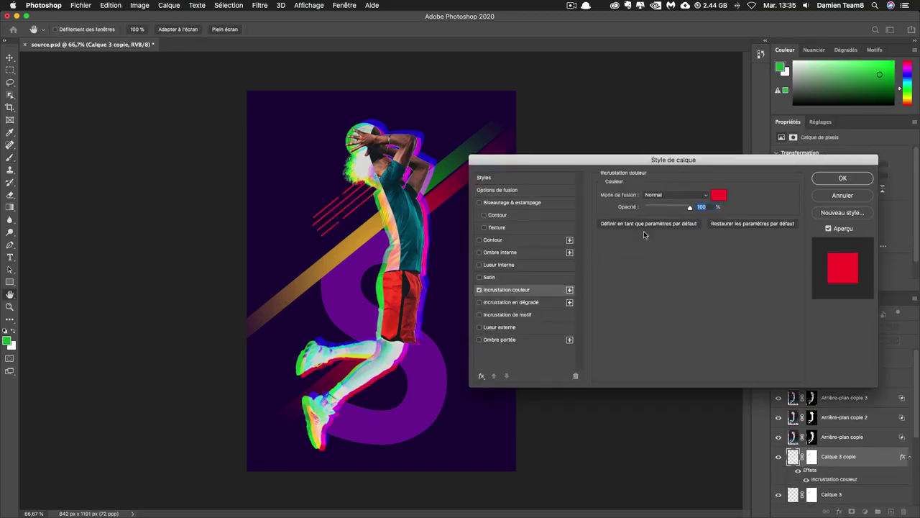
click(718, 195)
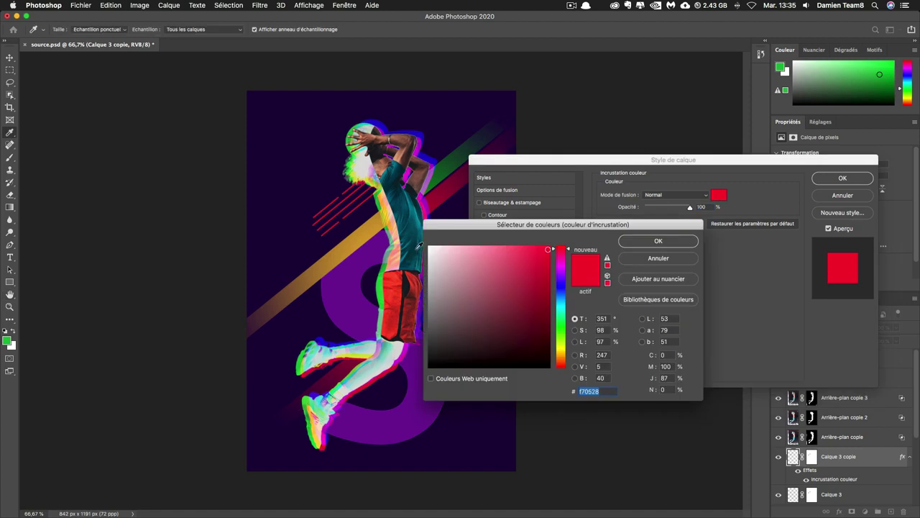
click(355, 262)
key(Return)
key(Return)
Shrink the purple lines to about 187 px wide below the green ones, and reposition their orange copy next to them
key(v)
mouse_move(296, 214)
mouse_down()
mouse_move(295, 205)
mouse_move(292, 218)
mouse_up()
key(super+t)
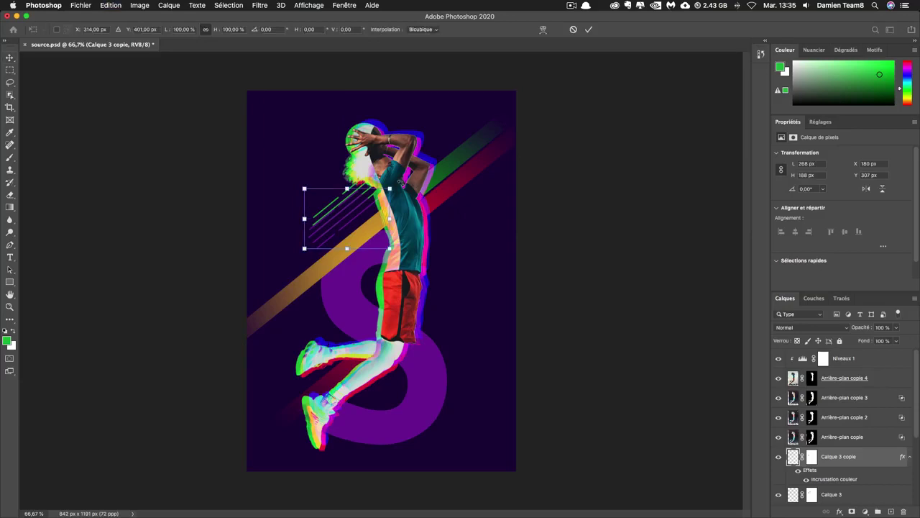
drag(384, 192, 369, 230)
key(Return)
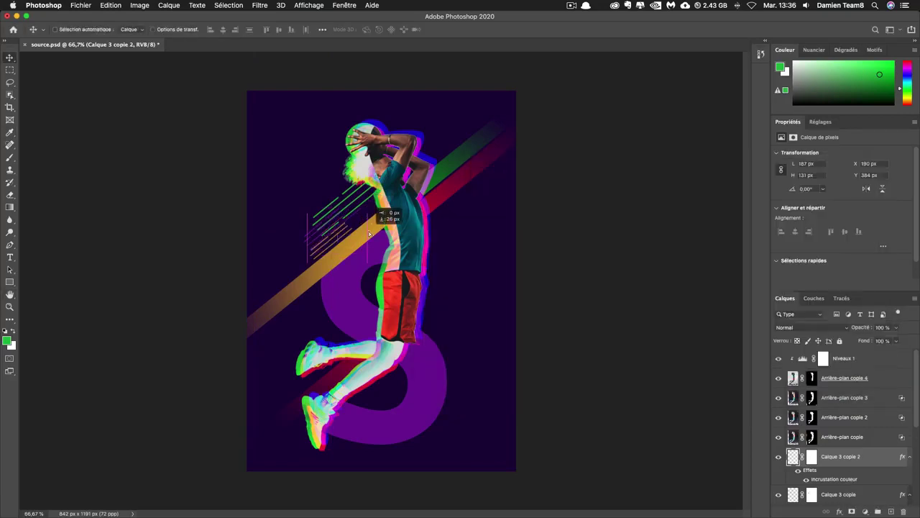
drag(369, 234, 369, 235)
Break up the green and purple lines by painting black on their layer masks with a 17 px brush
scroll(842, 431, down, 3)
click(812, 465)
key(b)
key(d)
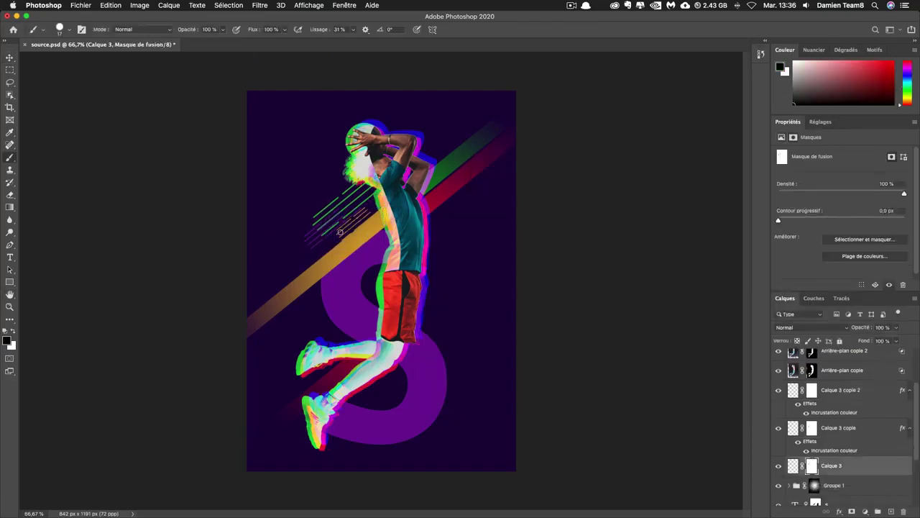
click(812, 428)
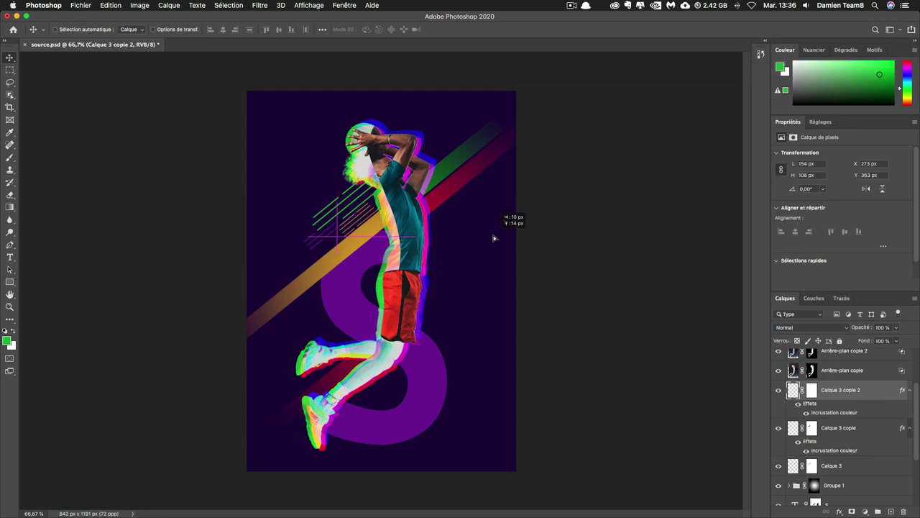
Move the orange lines up toward the player's chest and refine the gaps in the line layers with black on their masks
drag(493, 236, 503, 238)
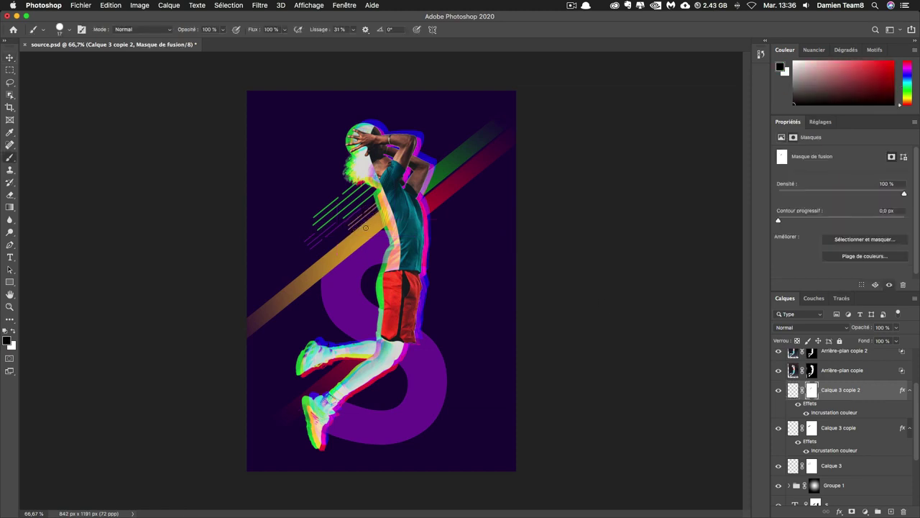
key(alt+bracketleft)
key(alt+bracketleft)
key(alt+bracketright)
key(alt+bracketright)
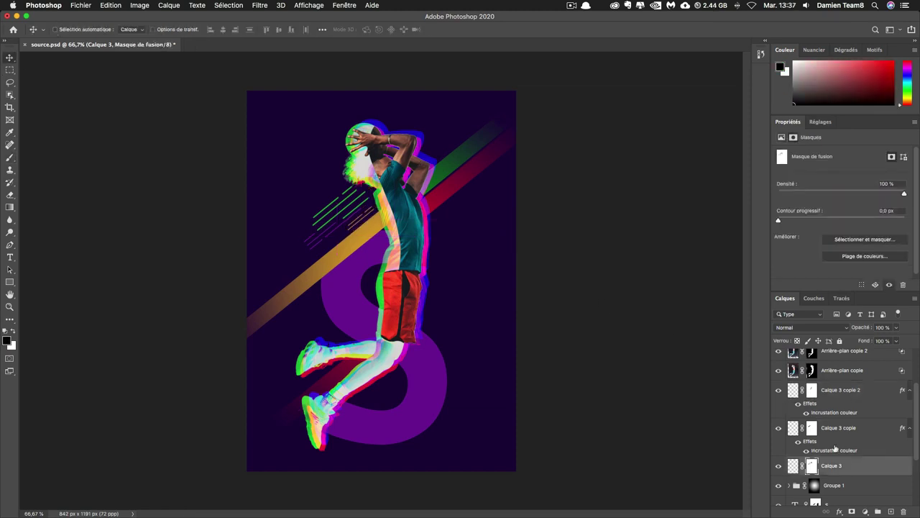
key(alt+bracketleft)
key(alt+bracketleft)
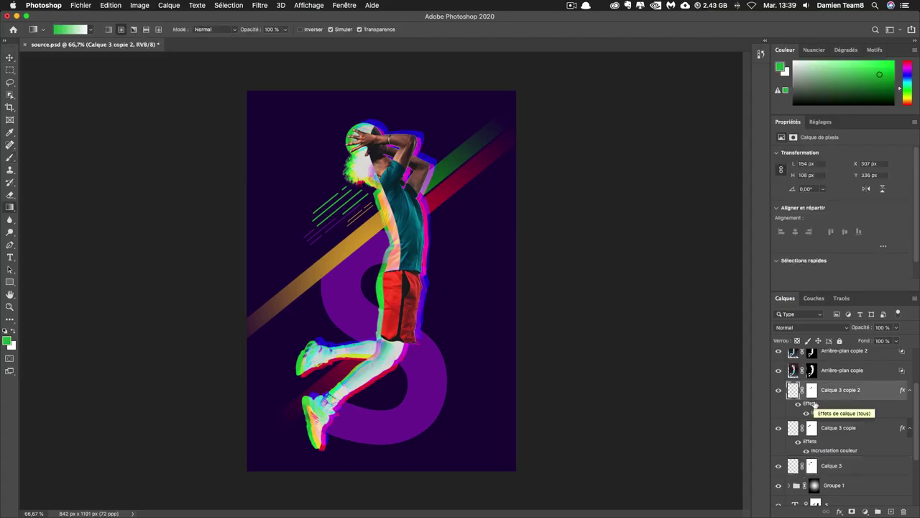
Group the green, purple and orange line layers together
shift+click(854, 468)
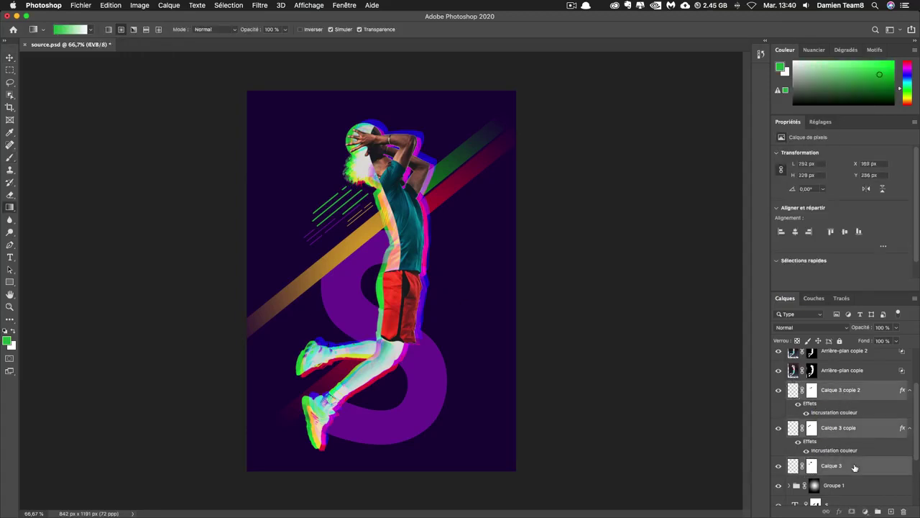
click(12, 54)
key(super+g)
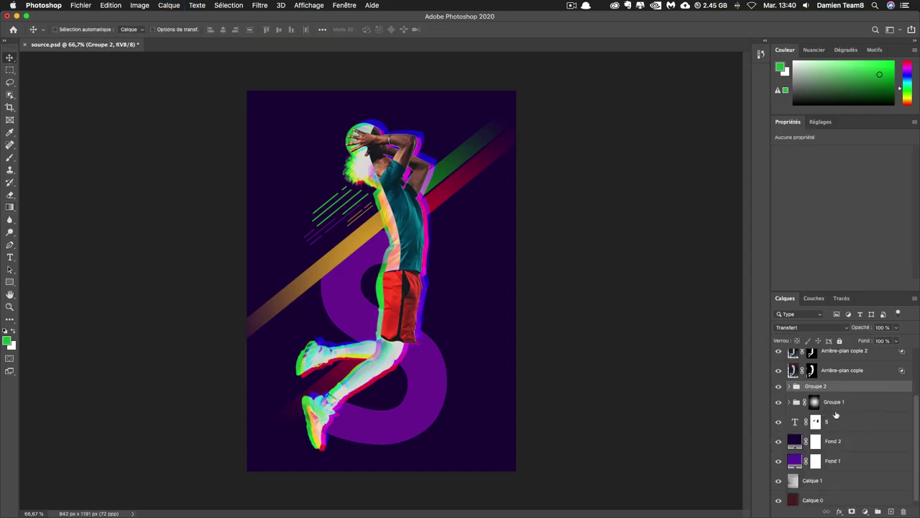
Add a mask to the lines' group and fade the outer ends with a white-to-black radial gradient centred on the lines
click(851, 512)
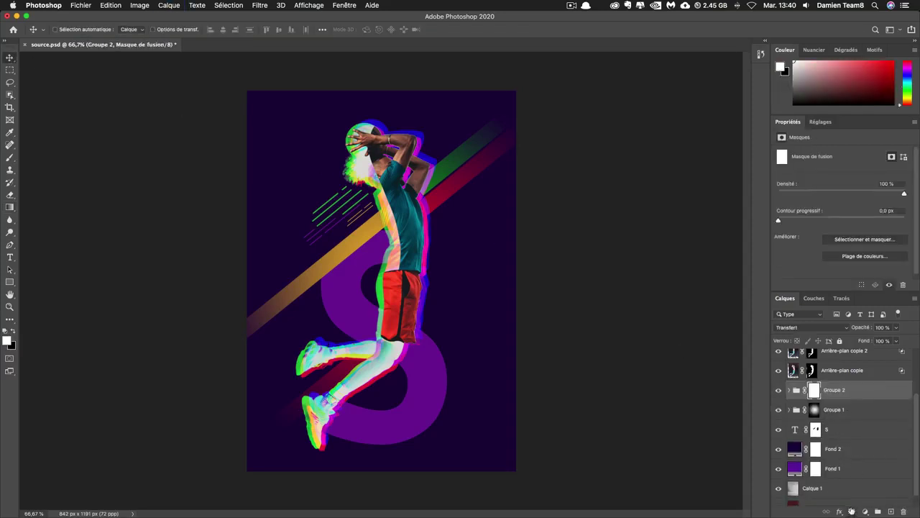
click(10, 207)
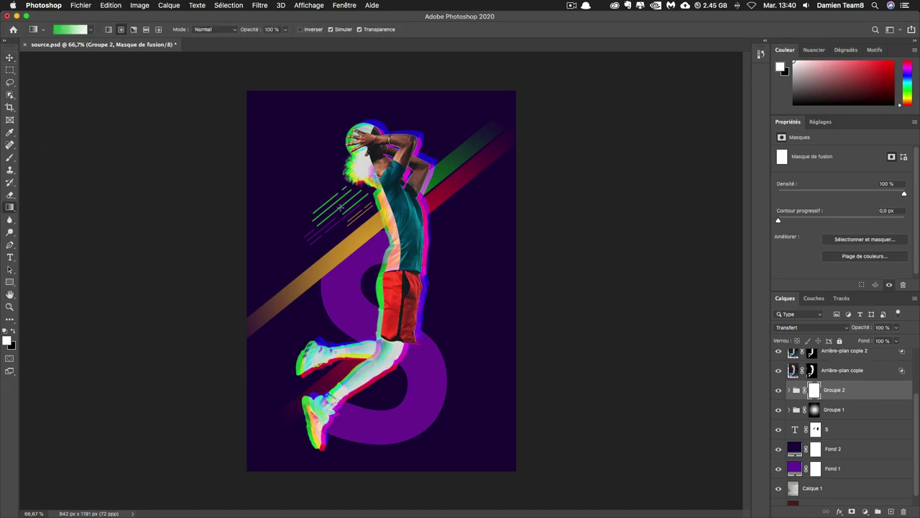
drag(405, 208, 407, 208)
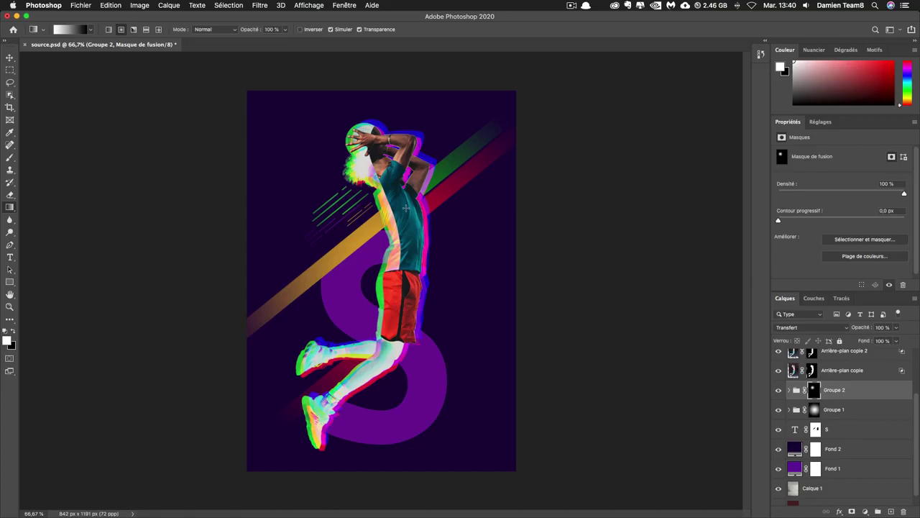
key(super+z)
drag(340, 208, 392, 208)
Add a Curves adjustment layer above the Niveaux 1 layer
click(815, 429)
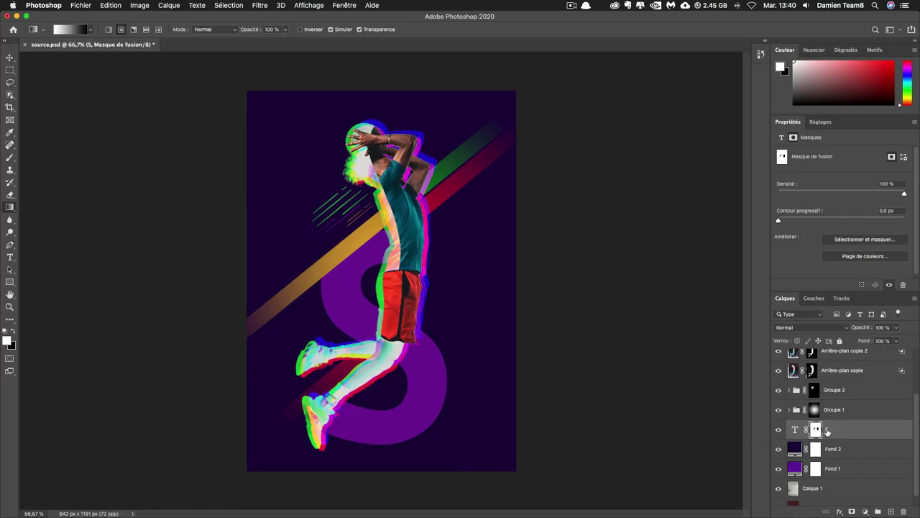
scroll(837, 429, up, 3)
click(870, 359)
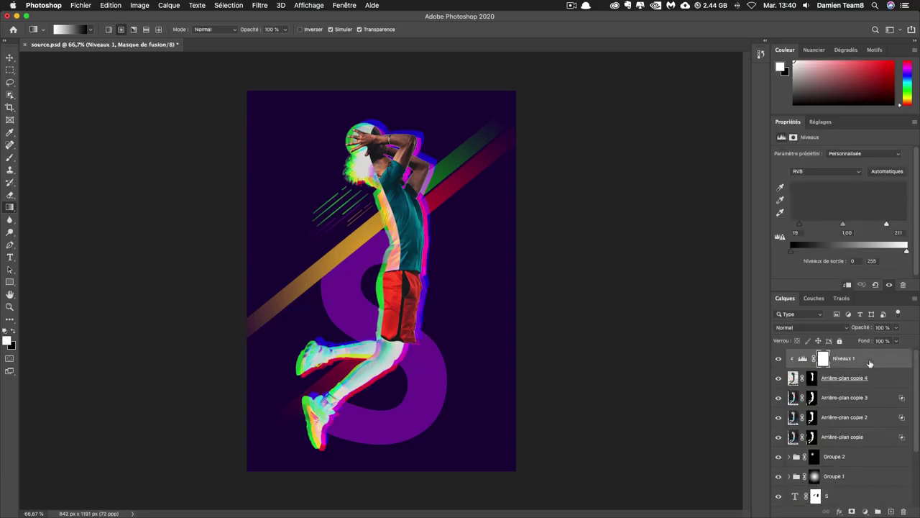
click(865, 511)
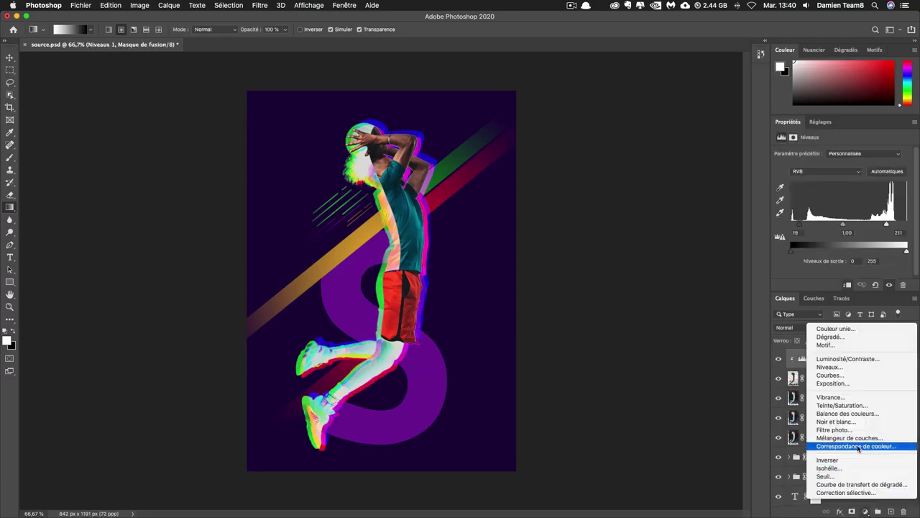
click(830, 374)
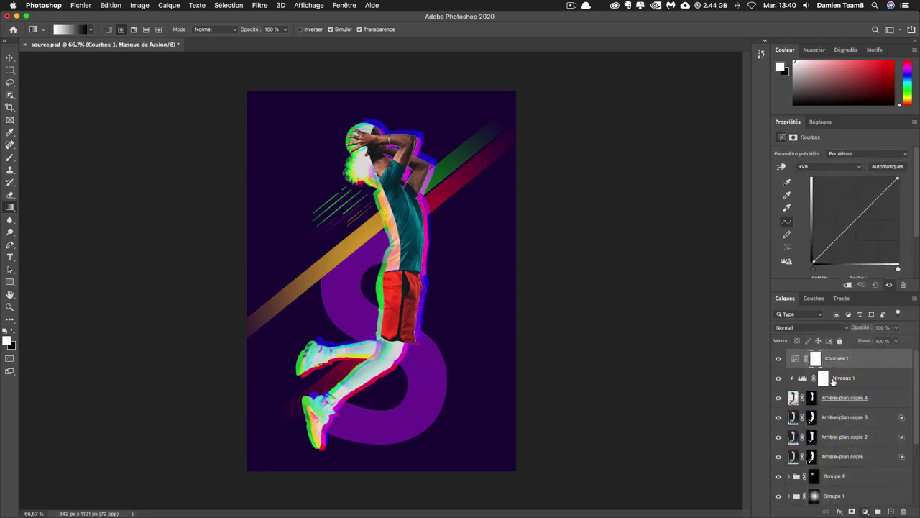
Load the Nashville.acv preset from the desktop's tuto2 folder into the Curves layer and set its opacity to 50 %
click(915, 121)
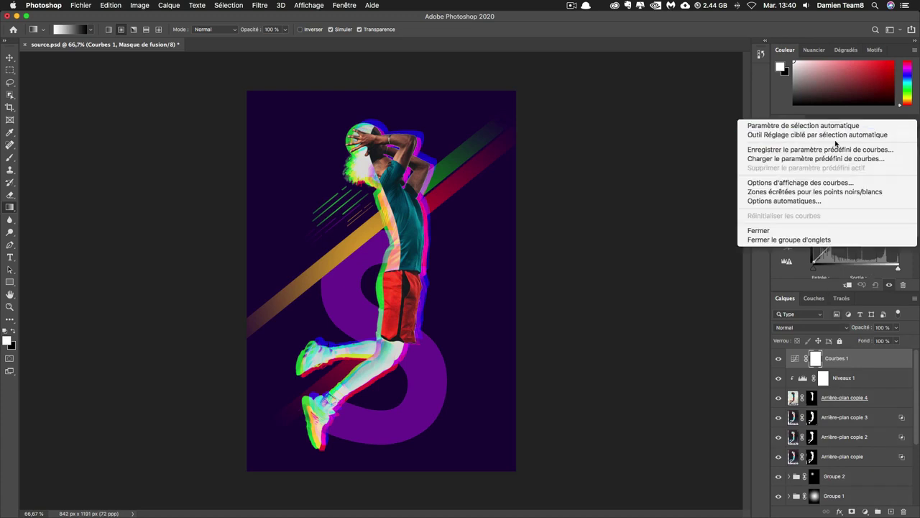
click(807, 158)
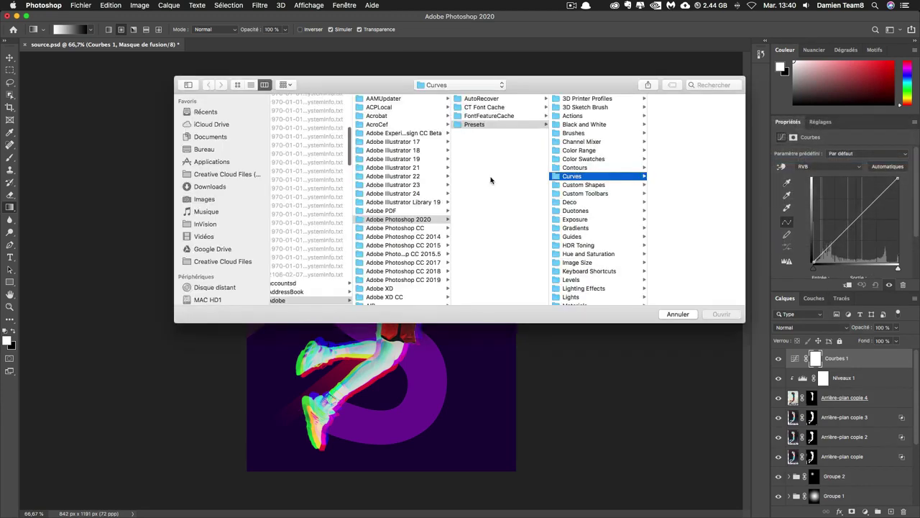
click(205, 149)
scroll(291, 223, down, 3)
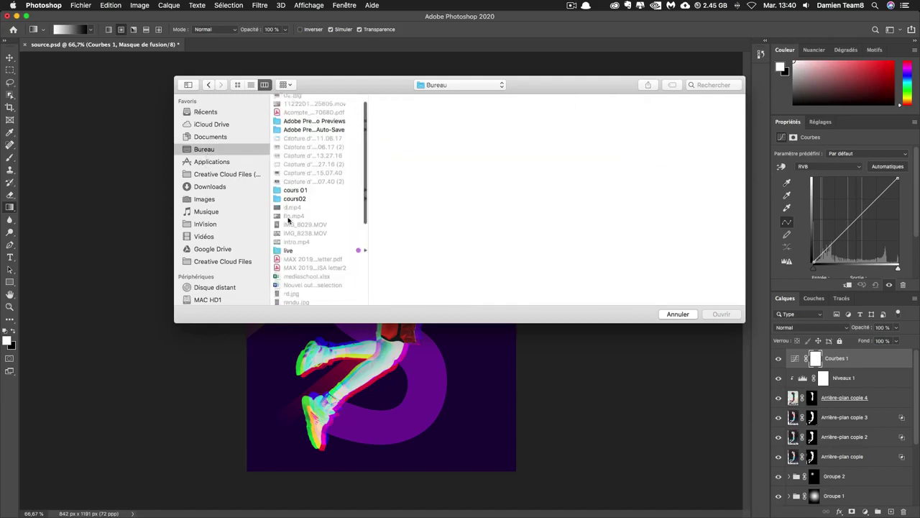
click(305, 267)
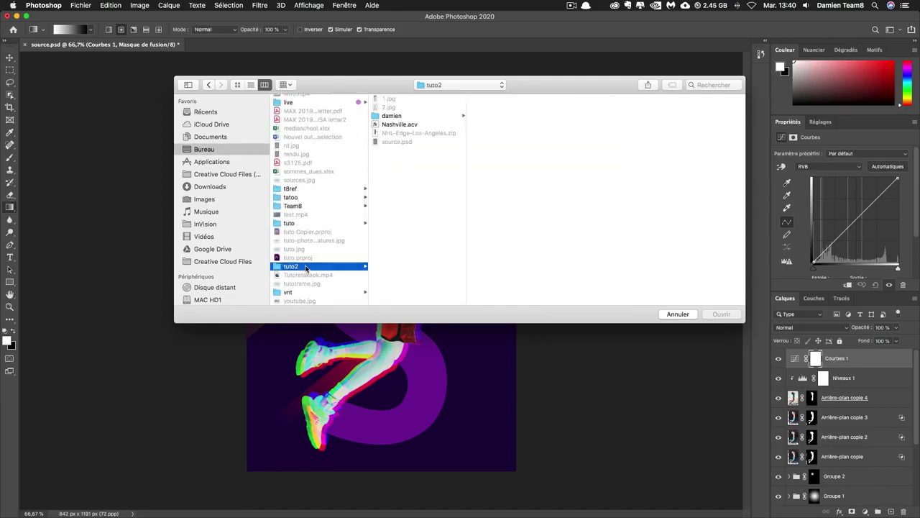
click(396, 125)
double_click(396, 125)
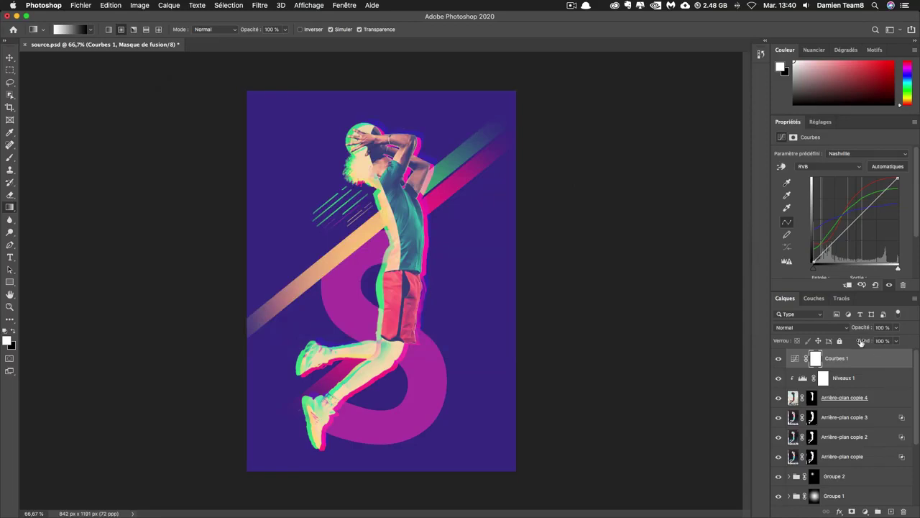
click(889, 327)
text(50)
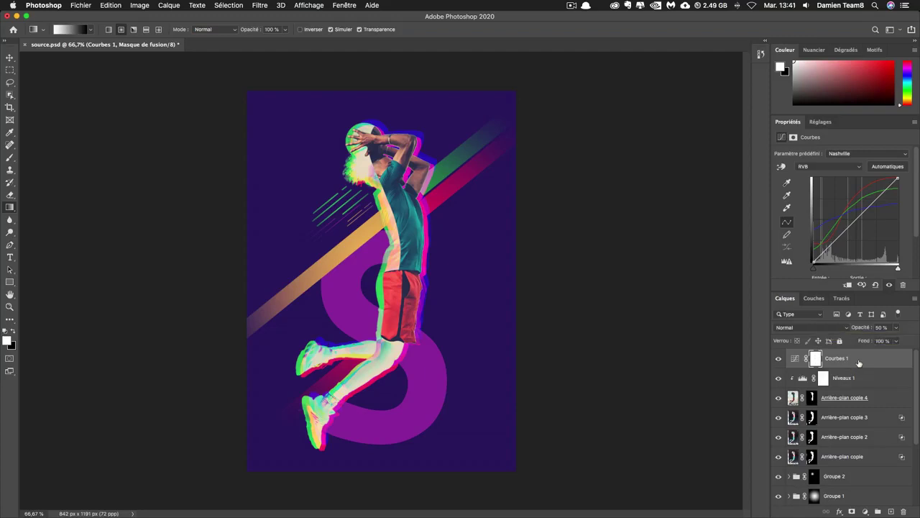
Stamp all visible layers into a new top layer and name it rendu
key(super+alt+shift+e)
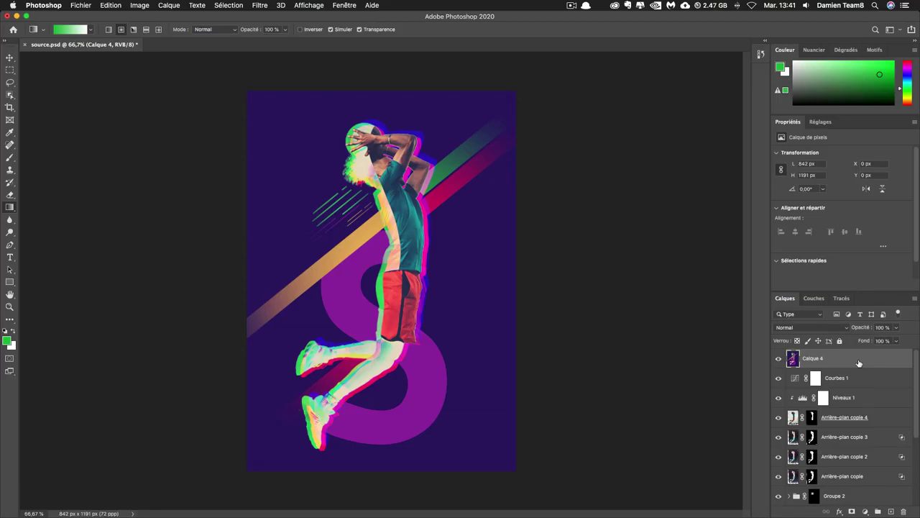
double_click(813, 358)
text(rendu)
key(Return)
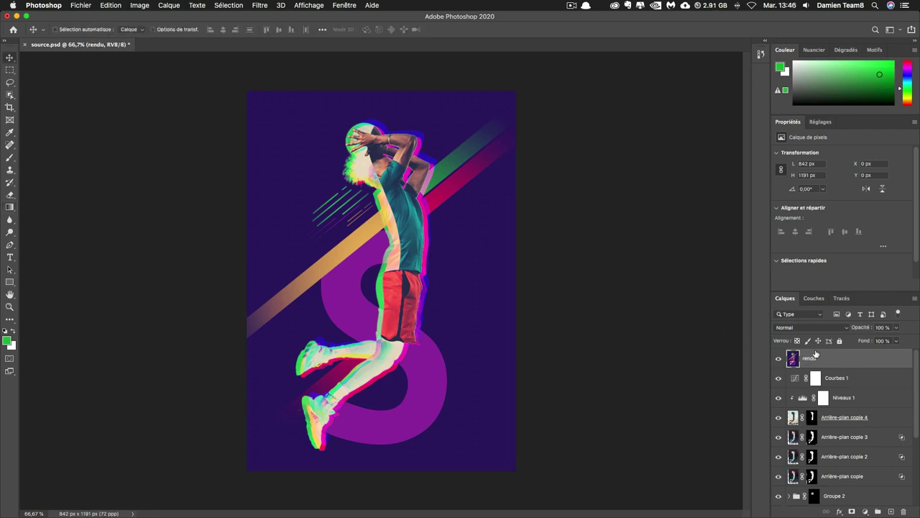
Convert the rendu layer into a smart object
right_click(834, 359)
click(788, 317)
right_click(844, 355)
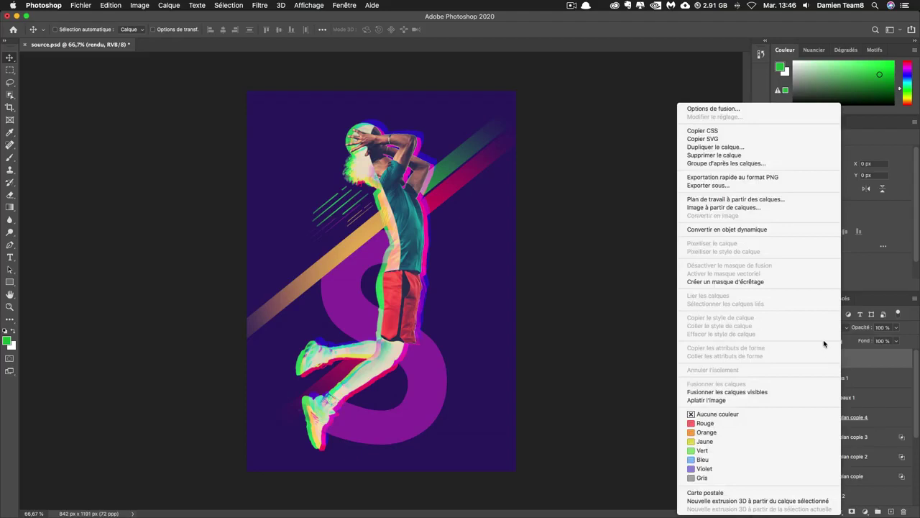
click(739, 230)
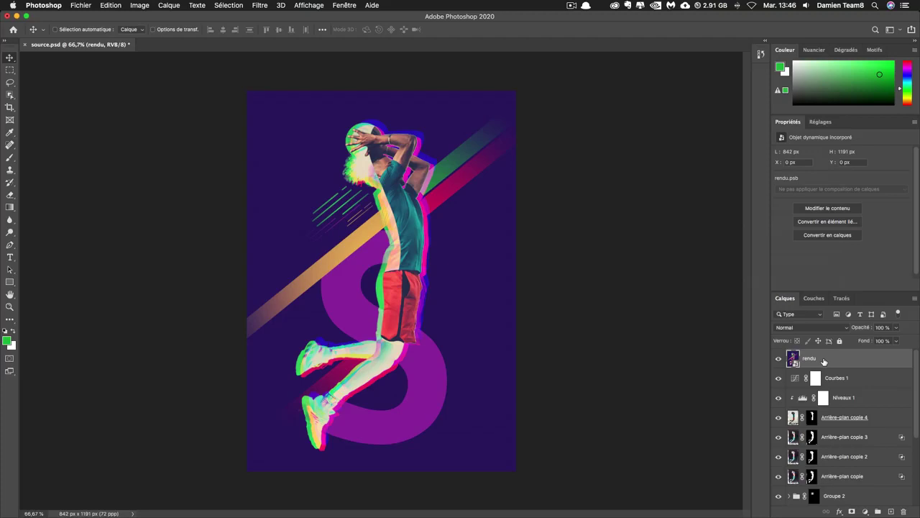
Open the Camera Raw filter on the rendu layer and set sharpening to amount 63, radius 1.9, detail 52 and masking 36
click(259, 5)
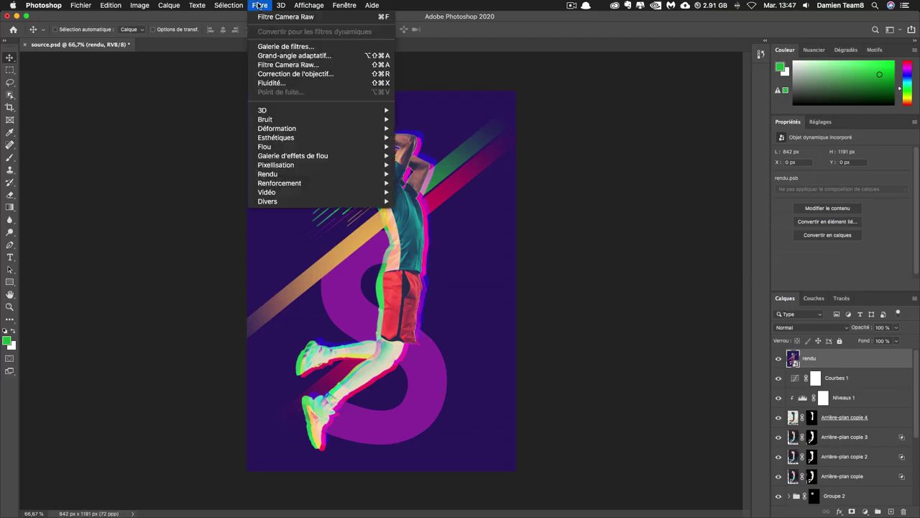
click(290, 65)
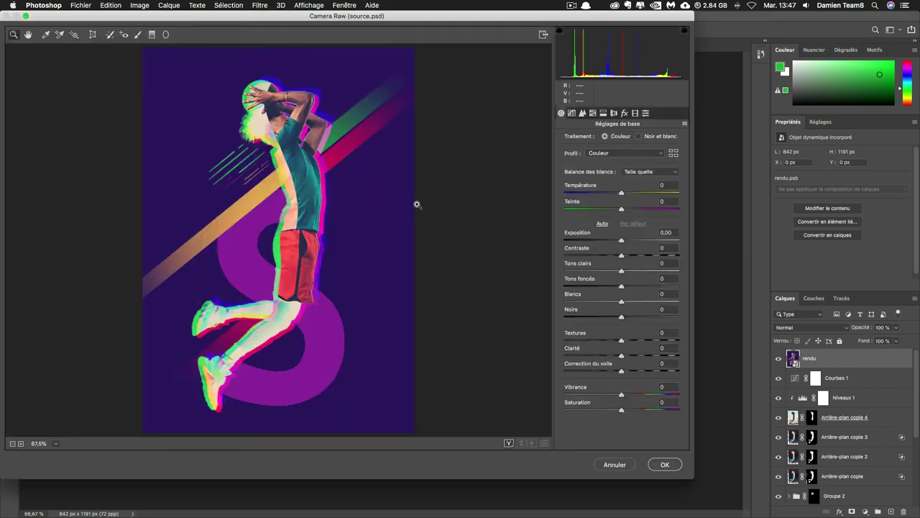
click(592, 114)
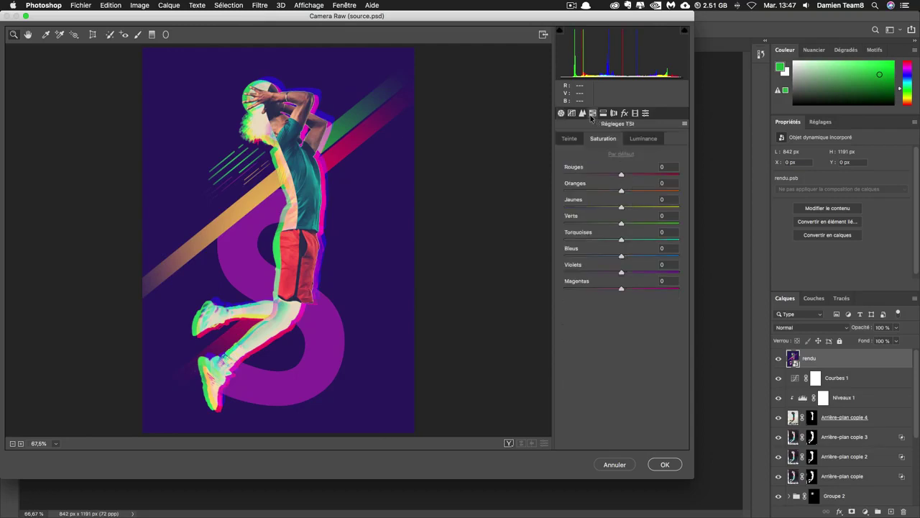
click(581, 114)
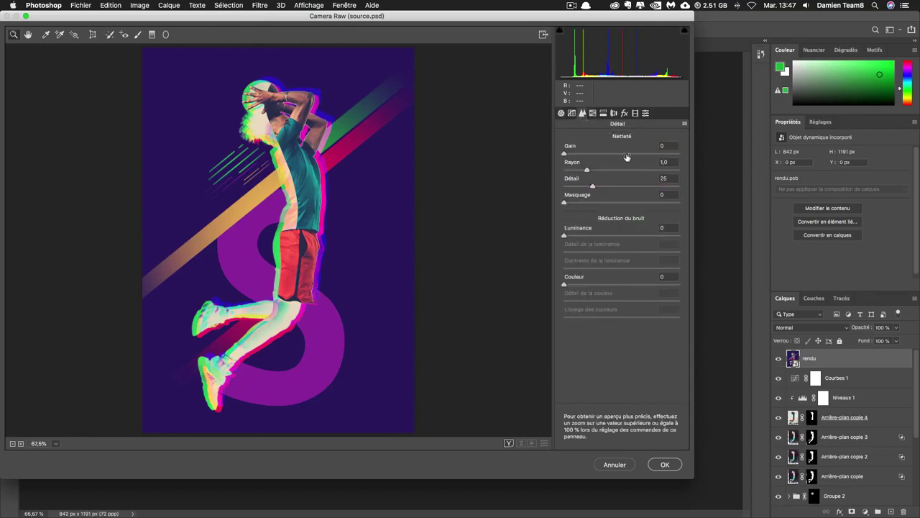
drag(564, 154, 623, 187)
drag(571, 202, 605, 203)
Set noise reduction to luminance 38, luminance detail 66, luminance contrast 34 and colour 54, and apply the Camera Raw filter
drag(565, 235, 640, 252)
drag(564, 267, 627, 285)
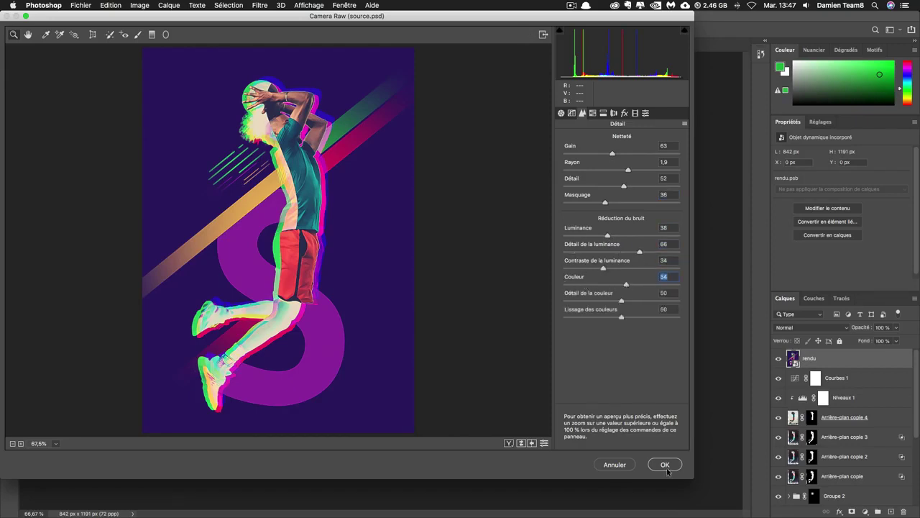
click(668, 466)
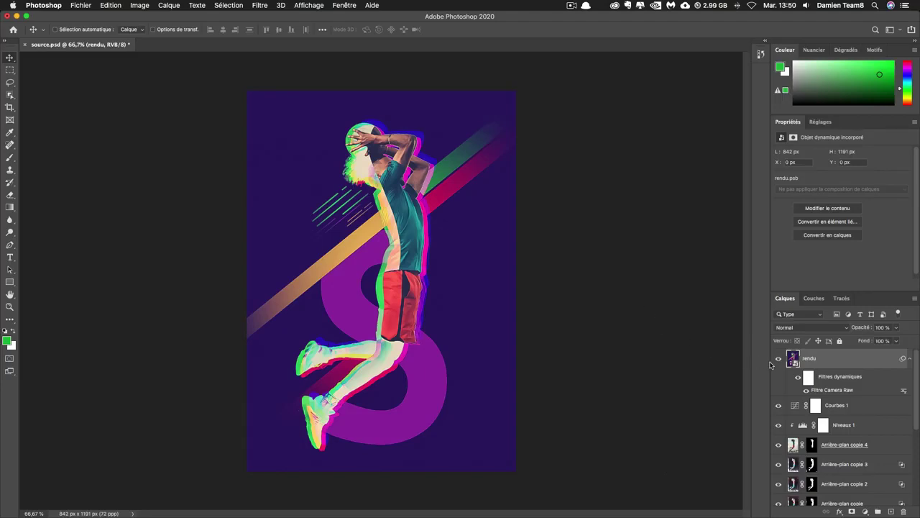
Compare the poster with and without the filtered rendu layer by toggling its visibility
click(779, 359)
click(779, 359)
click(778, 359)
click(779, 360)
click(780, 360)
click(779, 359)
click(780, 360)
click(780, 359)
click(780, 360)
click(780, 359)
click(781, 361)
click(779, 359)
click(779, 359)
click(779, 360)
Open the Oil Paint filter on the rendu layer and set its shine (Brillance) to 0
click(261, 6)
mouse_move(317, 137)
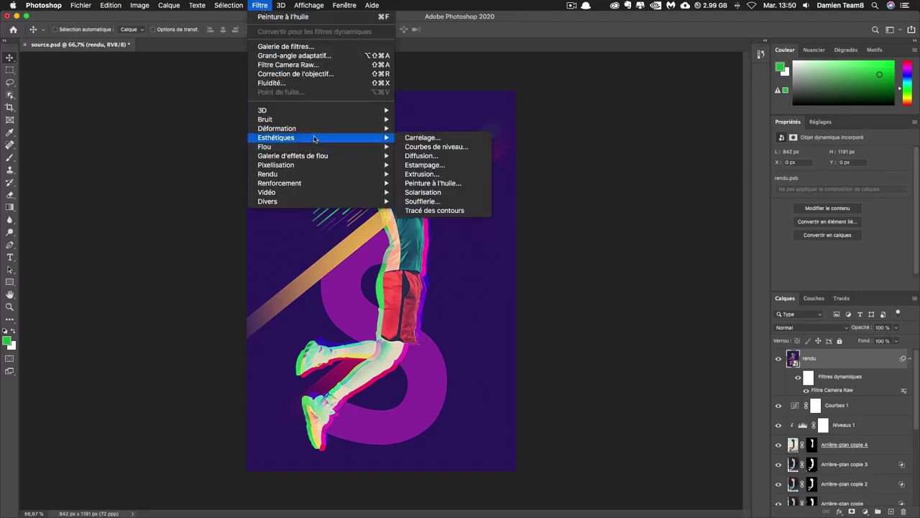
click(458, 182)
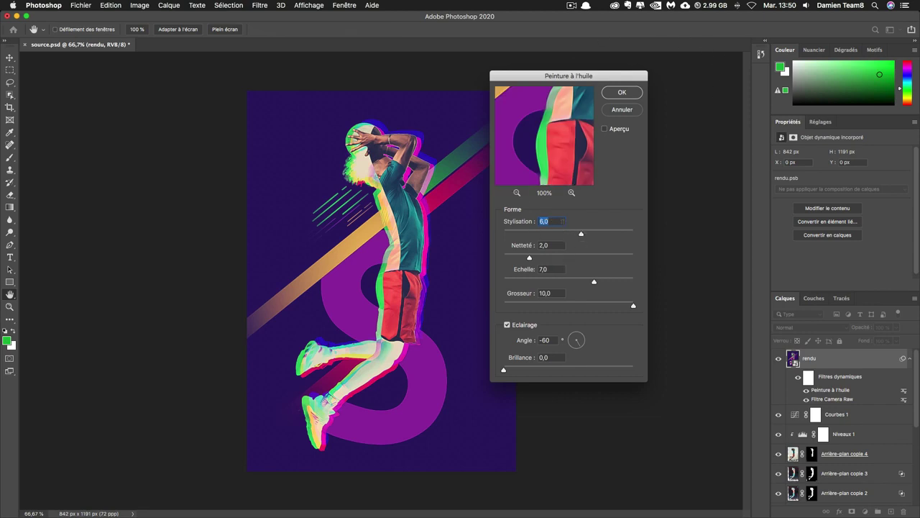
key(Tab)
key(Tab)
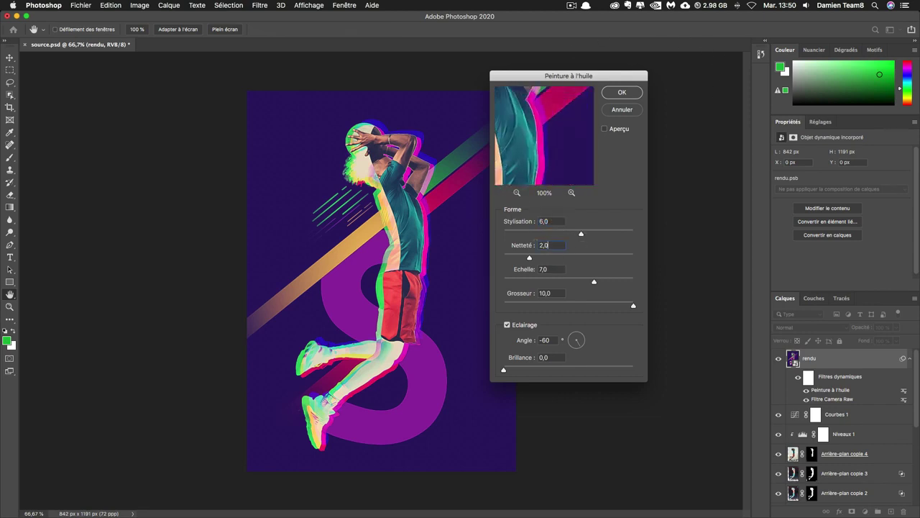
double_click(546, 268)
mouse_move(512, 370)
mouse_down()
mouse_move(525, 370)
mouse_move(503, 369)
mouse_up()
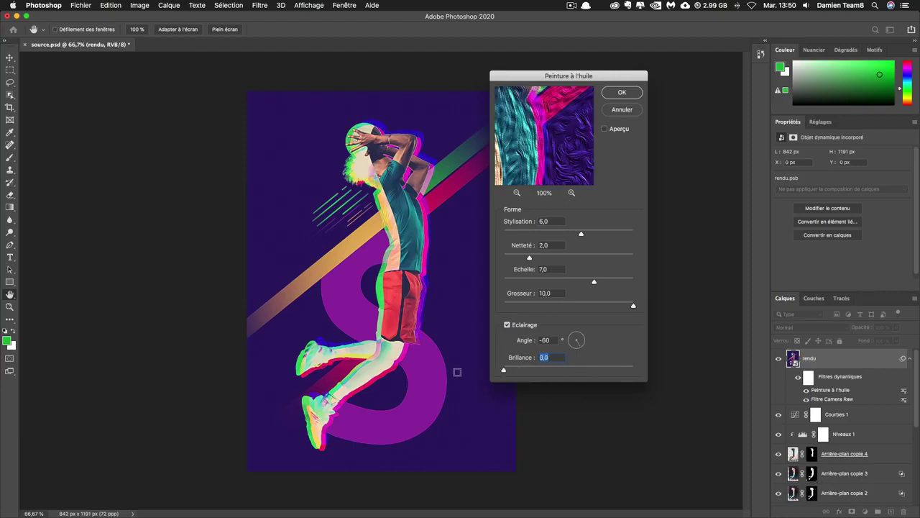
Set the oil paint bristle detail (Grosseur) to 10, check the preview on the player's arms and apply the filter
drag(626, 305, 674, 309)
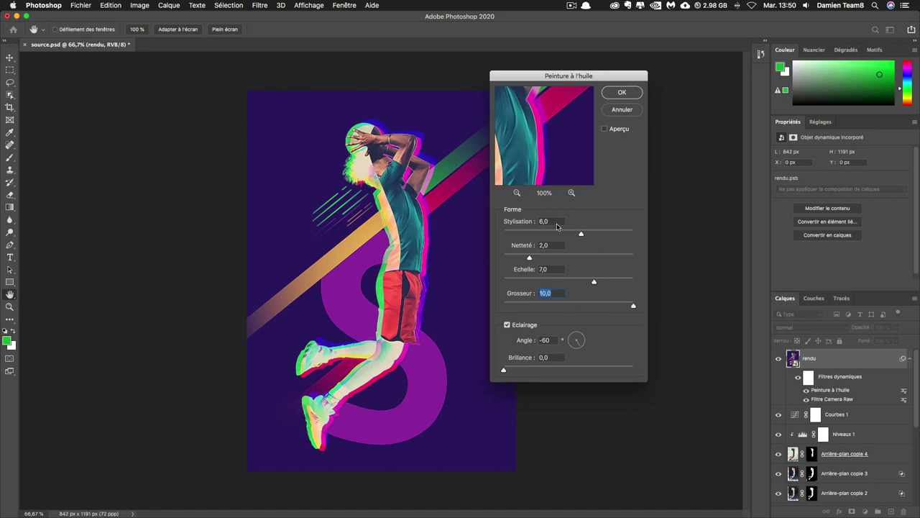
mouse_move(559, 148)
mouse_down()
mouse_move(551, 139)
mouse_move(600, 159)
mouse_move(568, 164)
mouse_move(552, 153)
mouse_up()
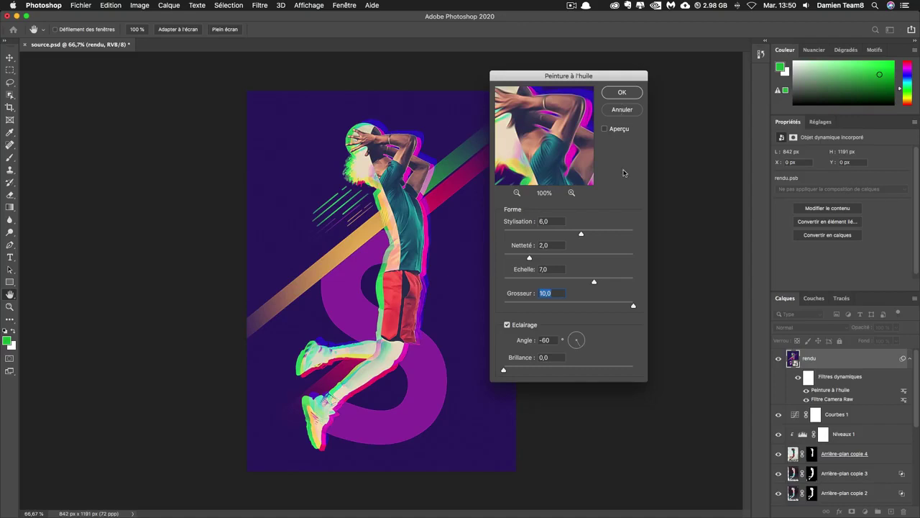
drag(581, 234, 638, 236)
key(super+z)
key(Tab)
key(Tab)
key(Tab)
click(621, 96)
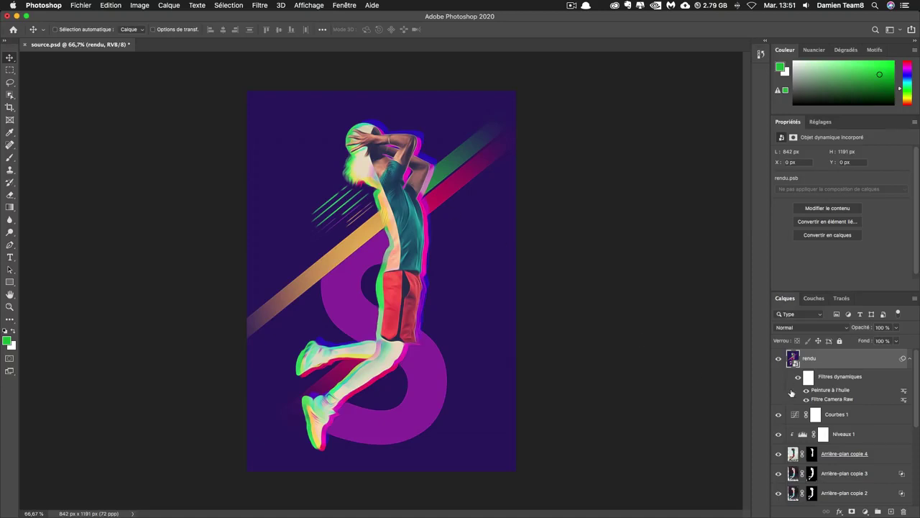
Paint black with the brush on the rendu layer's smart filter mask over the player's raised arm and wrist
click(809, 376)
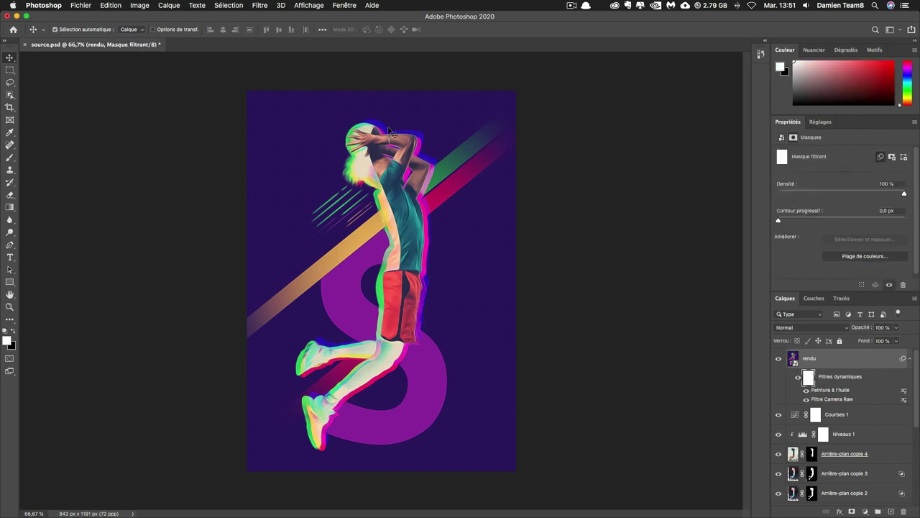
key(super+plus)
key(super+plus)
key(super+plus)
scroll(417, 319, up, 10)
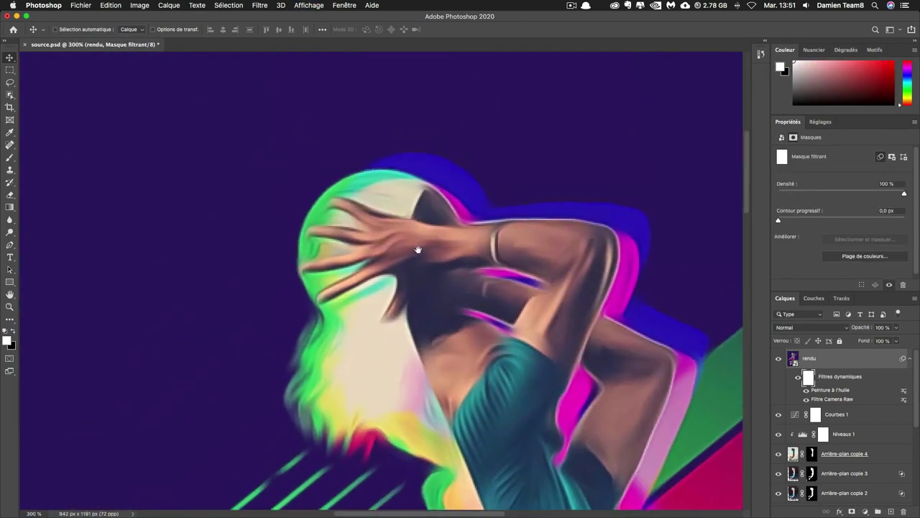
key(b)
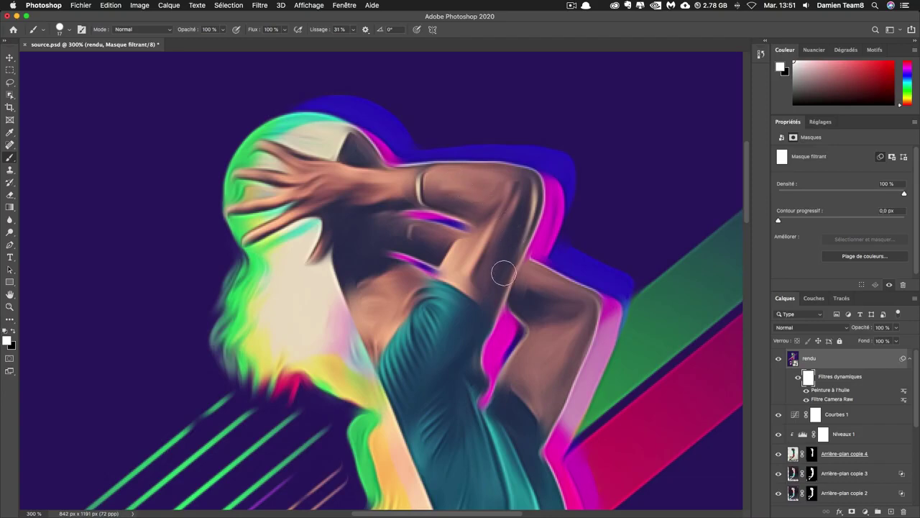
key(x)
click(465, 227)
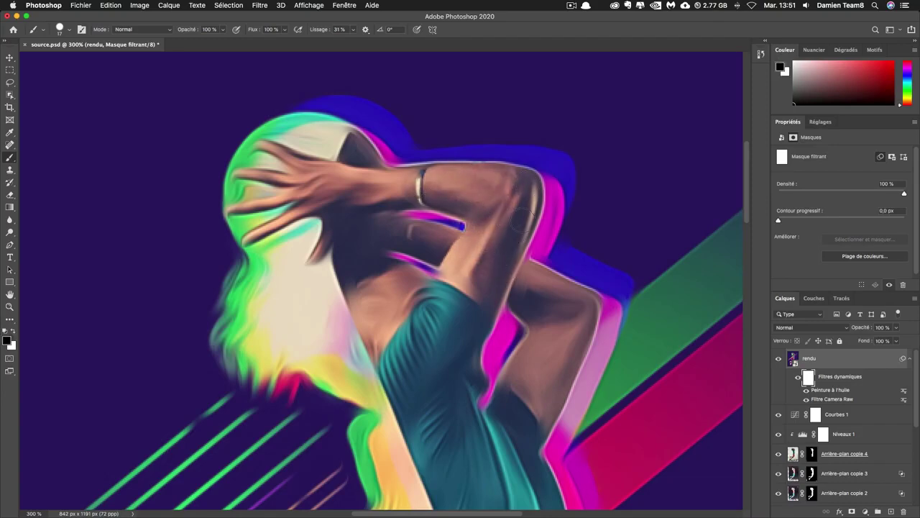
Refine the smart filter mask over the player, alternating black and white and varying the brush opacity
key(3)
key(x)
scroll(400, 194, down, 1)
key(0)
key(x)
key(super+minus)
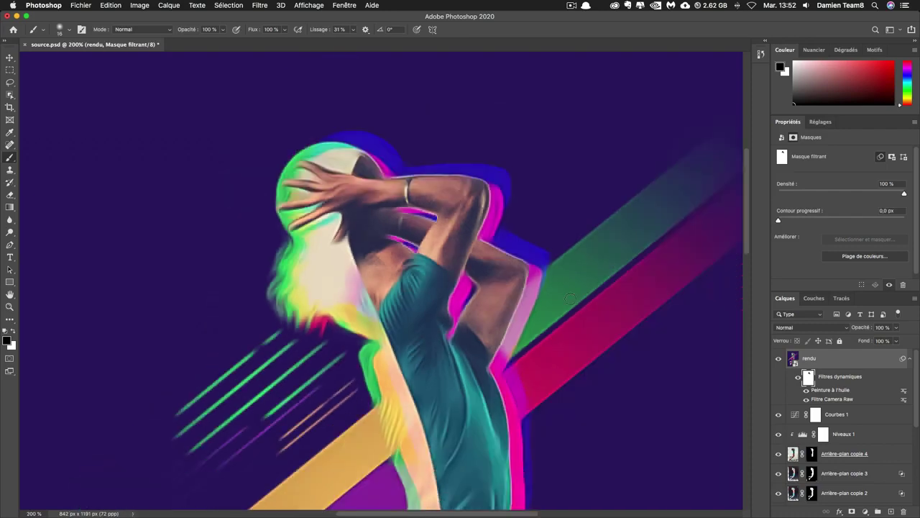
scroll(441, 167, down, 5)
key(6)
key(1)
scroll(441, 168, down, 5)
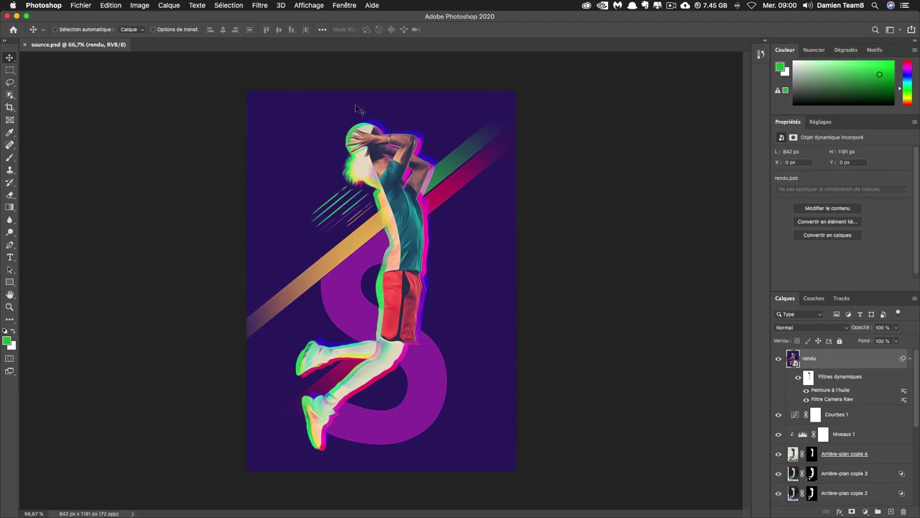
Apply a custom Lens Correction to the rendu layer with vignette amount -50 and midpoint +15
click(262, 7)
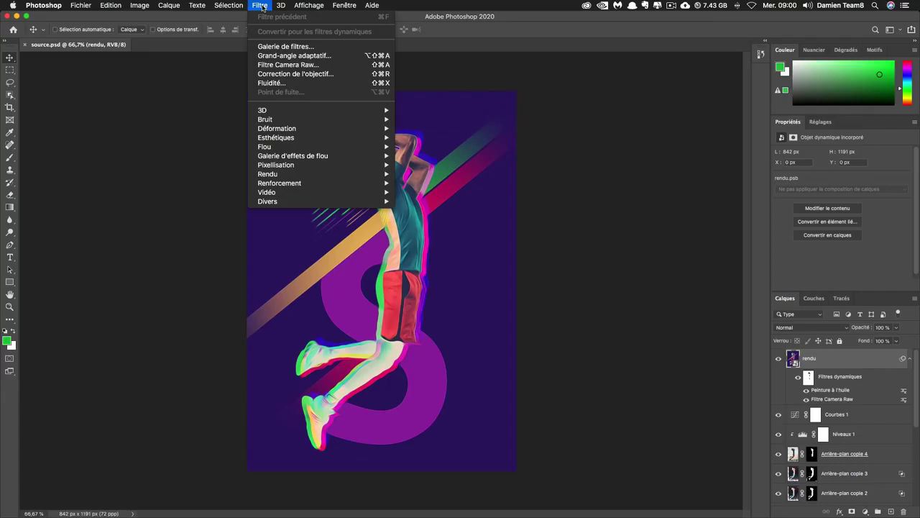
click(302, 73)
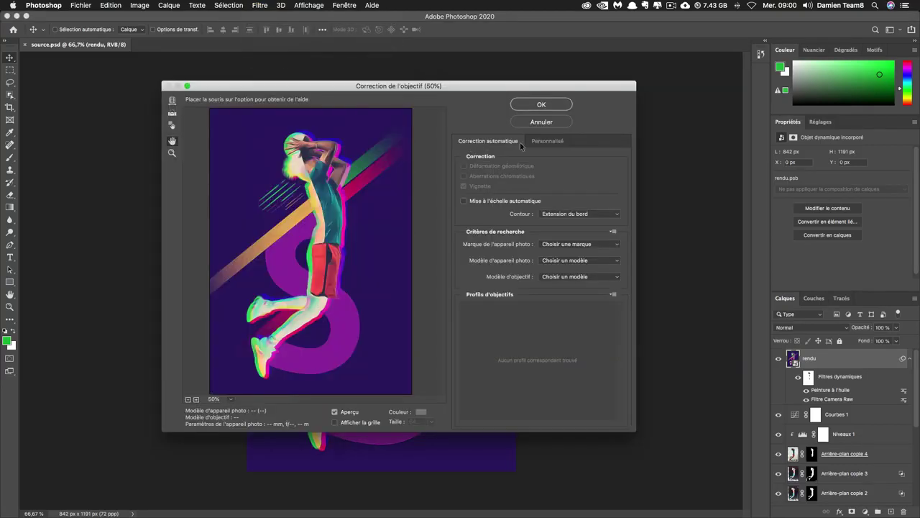
click(546, 143)
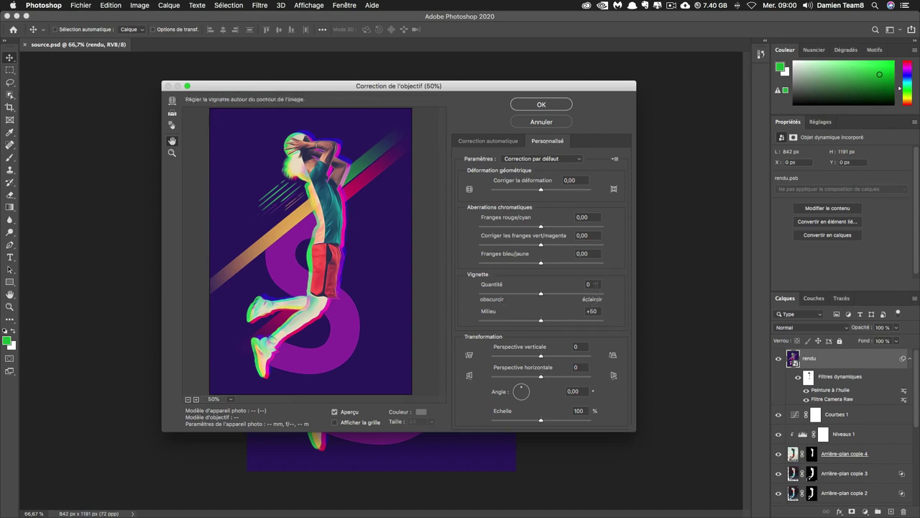
click(588, 284)
text(-50)
key(Tab)
text(+1)
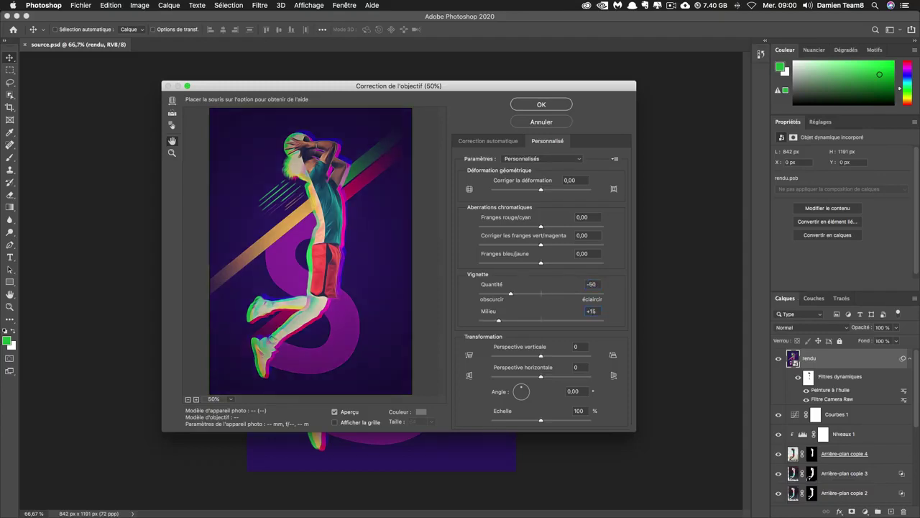
key(Return)
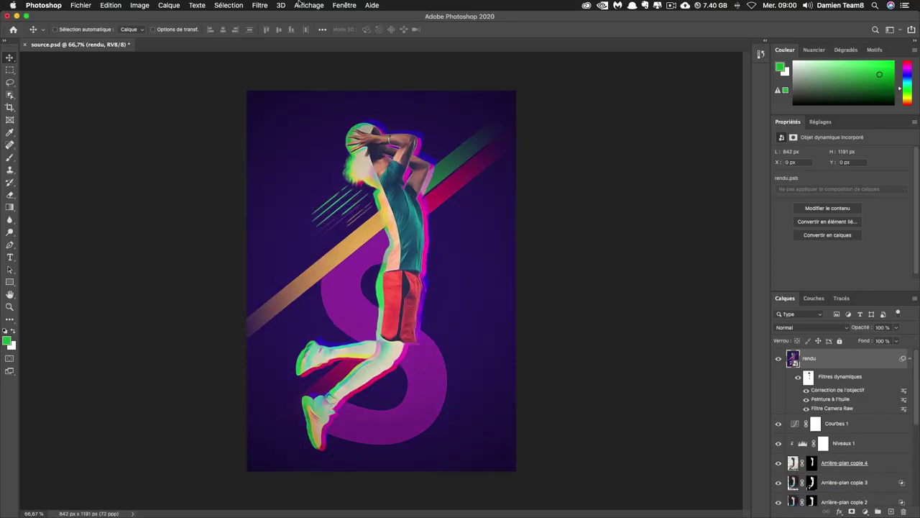
Apply another Camera Raw filter to the rendu layer with contrast +5 and saturation +19
click(259, 6)
click(508, 218)
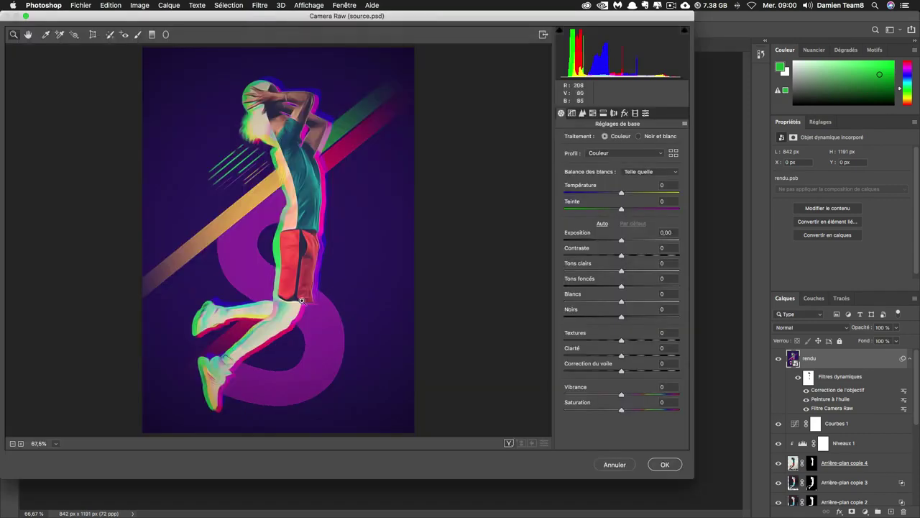
drag(622, 257, 624, 258)
drag(621, 410, 633, 411)
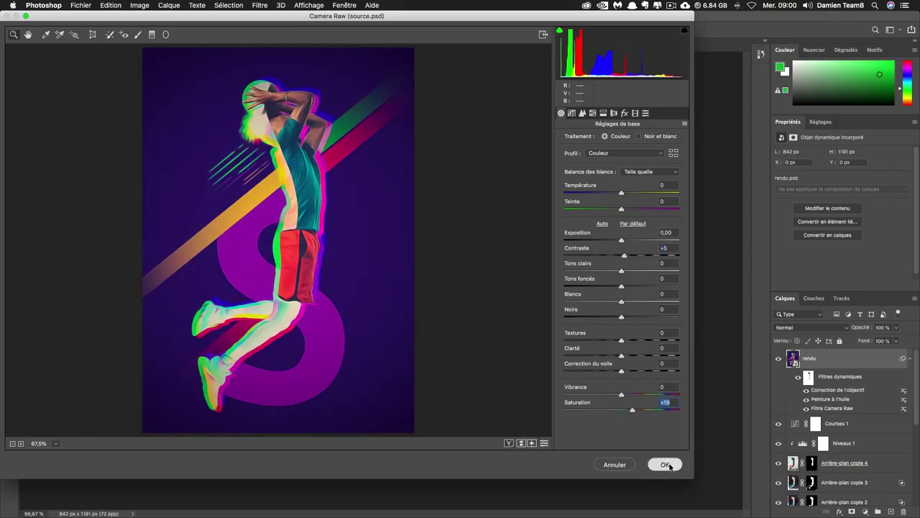
click(666, 464)
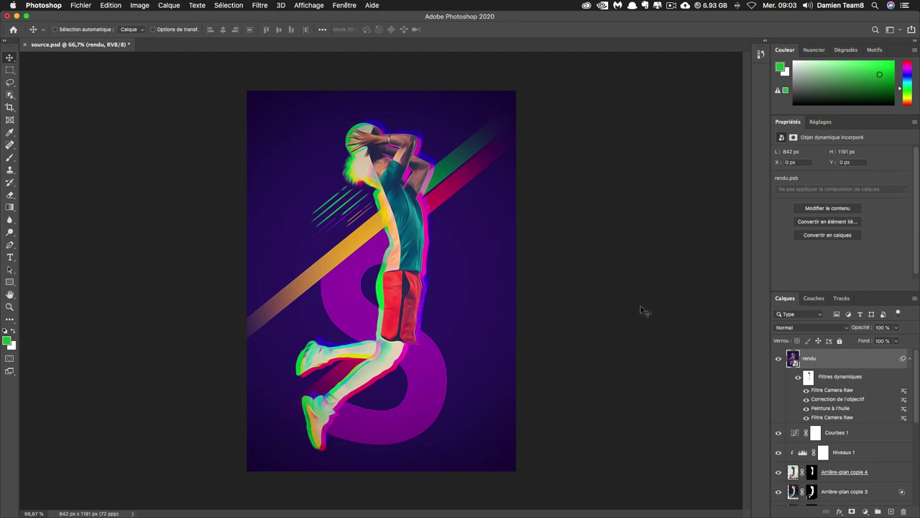
Add the text LOS and place it over the purple S, just beside the player's shorts
click(7, 260)
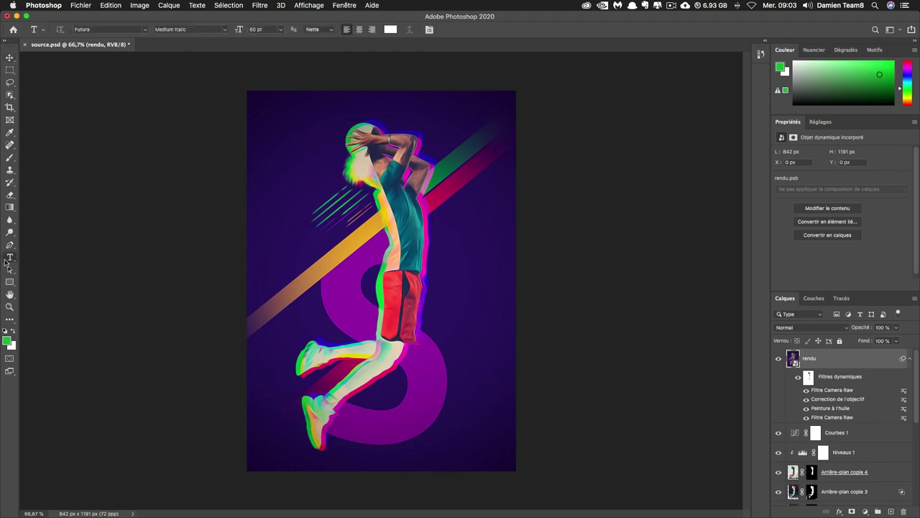
click(281, 239)
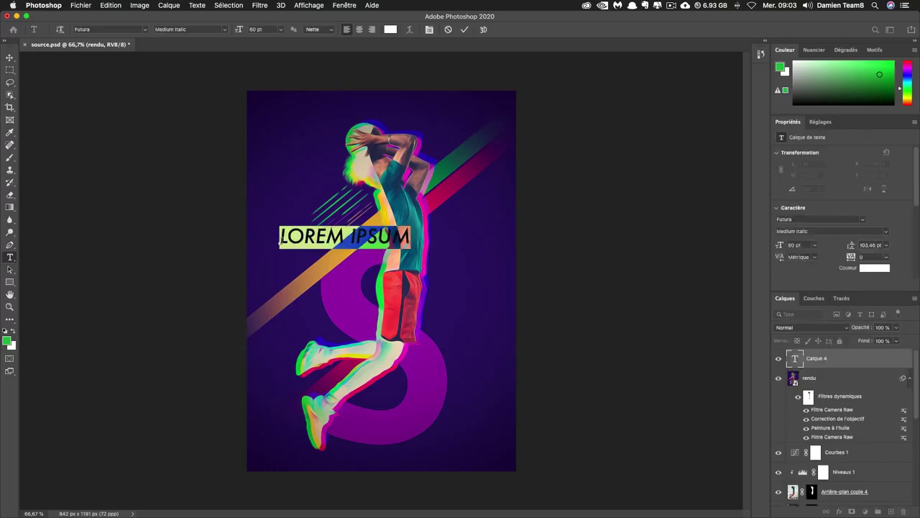
text(LOS)
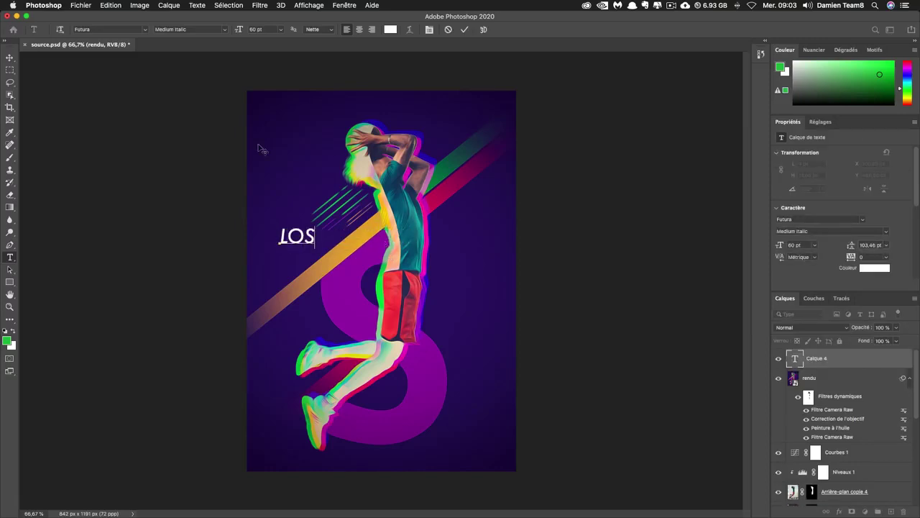
click(9, 58)
drag(315, 235, 374, 317)
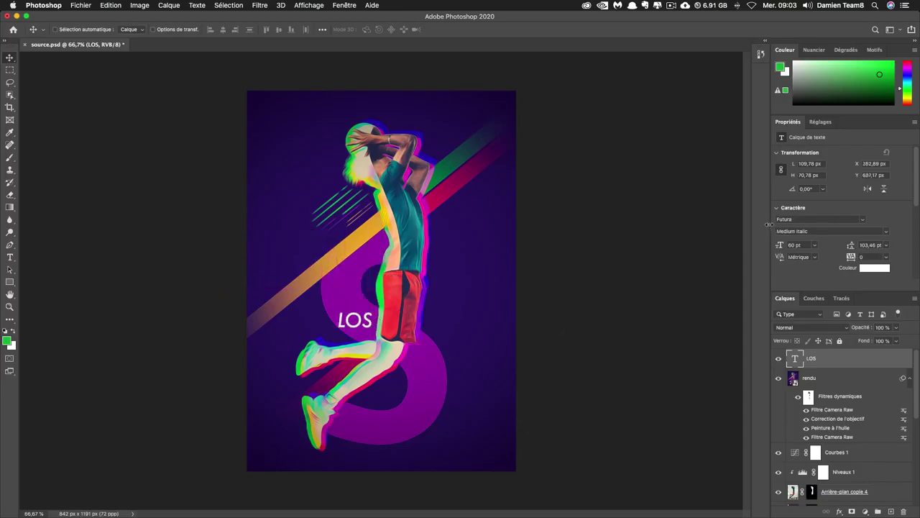
Nudge the LOS text 15 px up and 6 px to the right
key(Up)
key(Up)
key(Up)
key(Up)
key(Up)
key(Up)
key(Up)
key(Up)
key(Up)
key(Up)
key(Up)
key(Up)
key(Up)
key(Up)
key(Up)
key(Right)
key(Right)
key(Right)
key(Right)
key(Right)
key(Right)
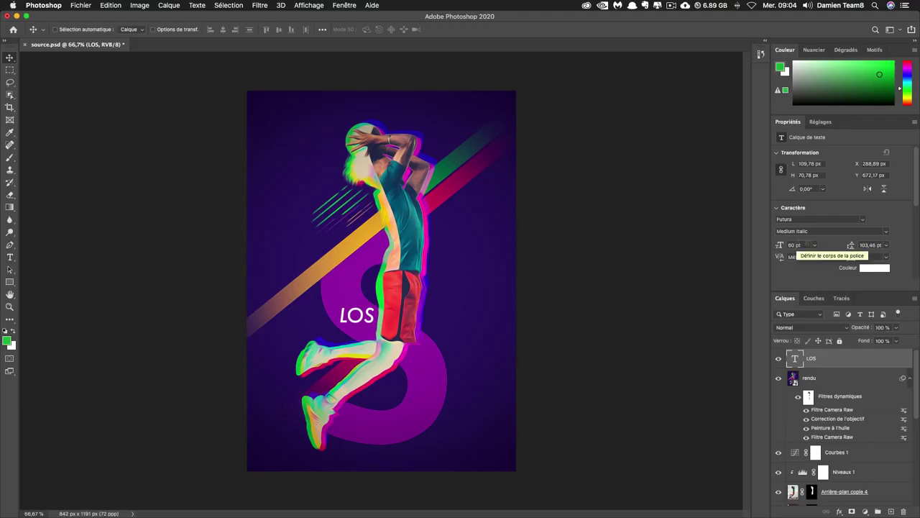
Set the LOS text size to 60 pt and its colour to fdee02
click(798, 245)
text(50)
key(Return)
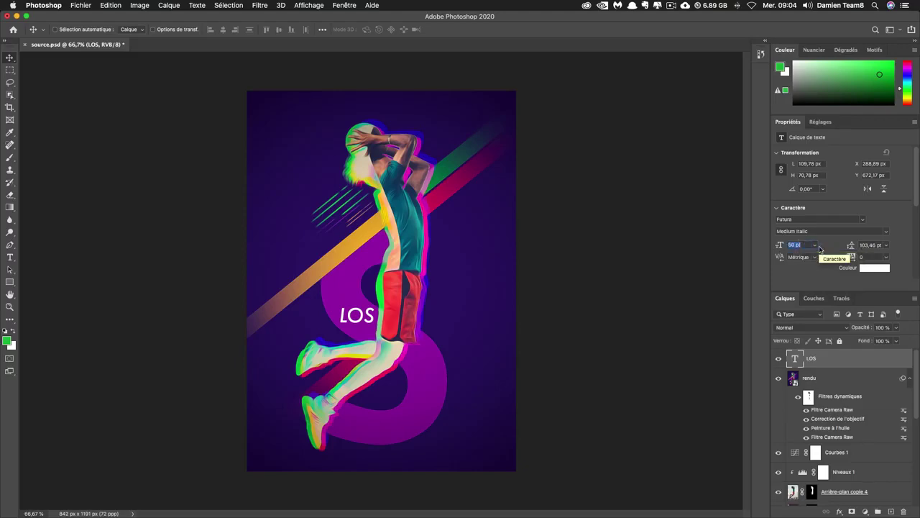
click(868, 269)
key(shift+Tab)
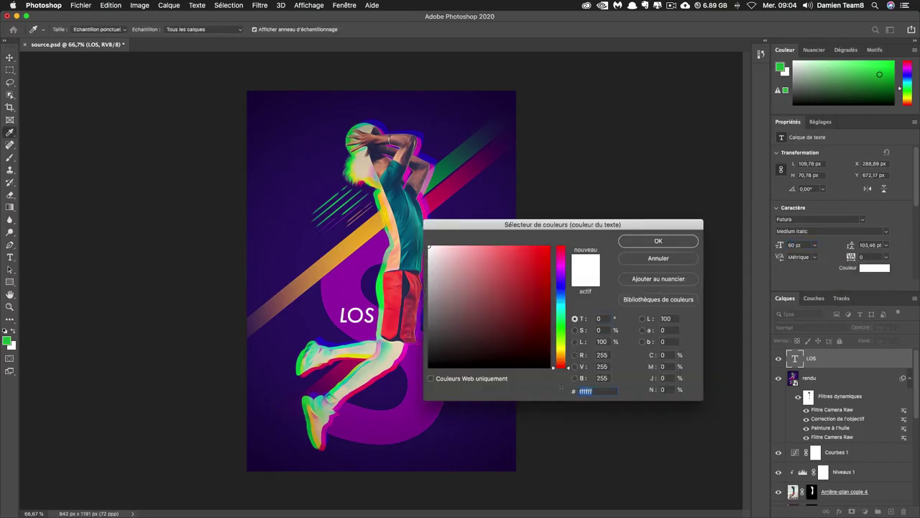
text(f)
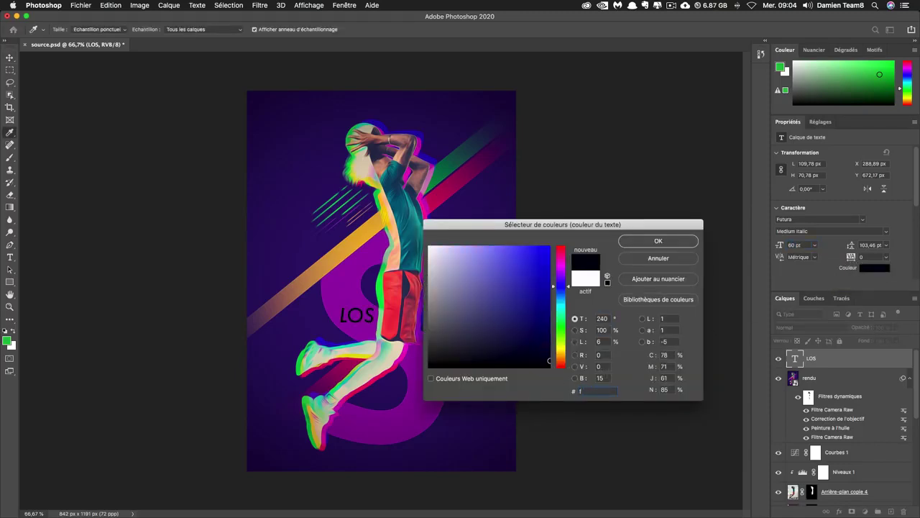
text(f)
key(BackSpace)
text(dee)
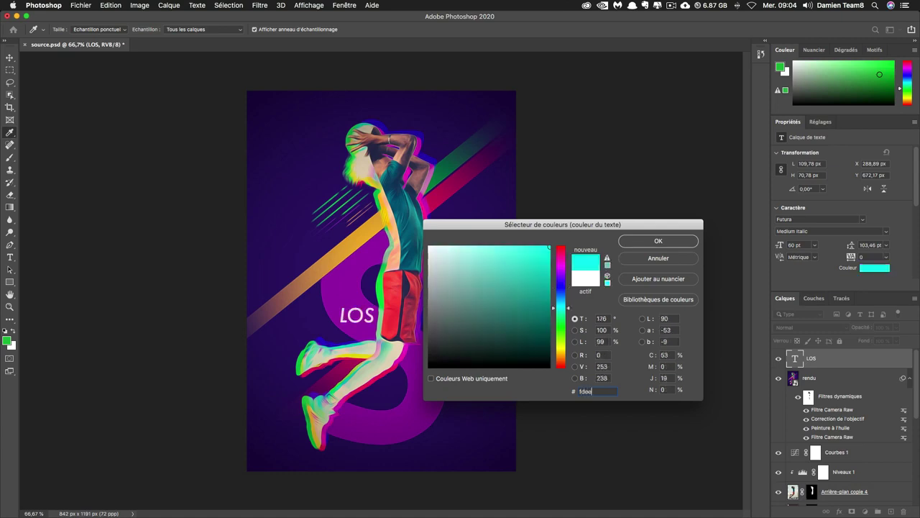
text(02)
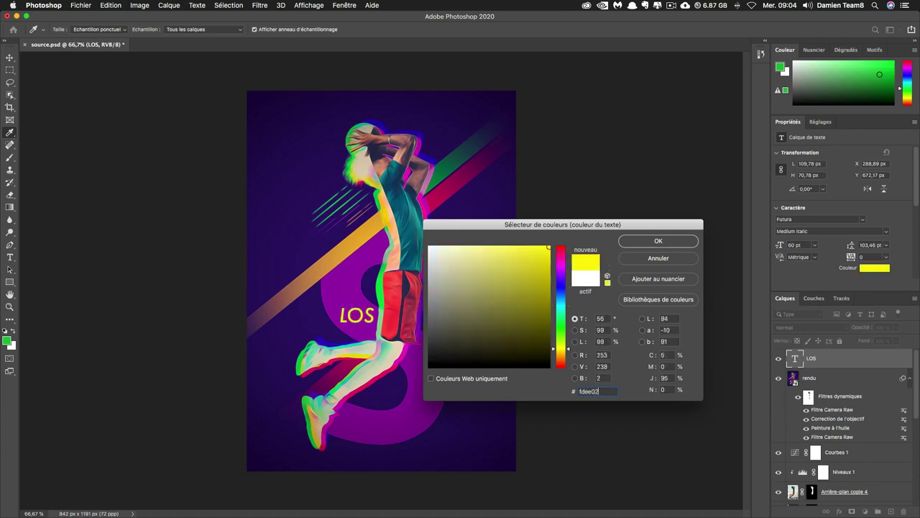
key(Return)
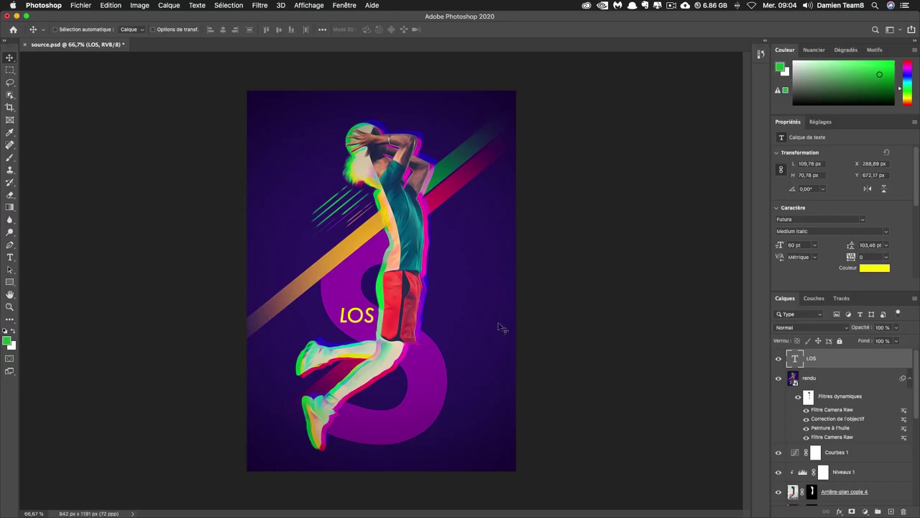
Nudge the LOS text 2 px down and 2 px to the right
key(Down)
key(Down)
key(Right)
key(Right)
Duplicate the LOS text, change the copy to ANGELES and place it directly after LOS on the same line
drag(422, 309, 512, 310)
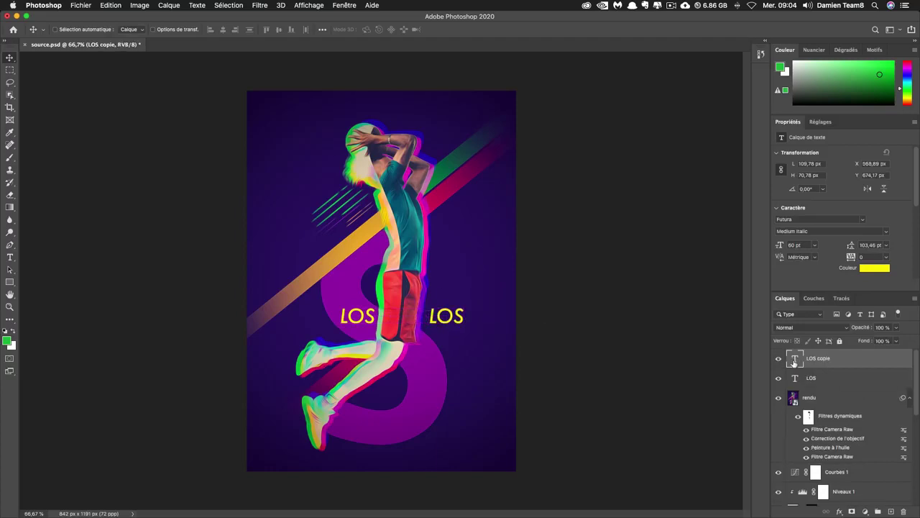
double_click(794, 360)
text(ANGELES)
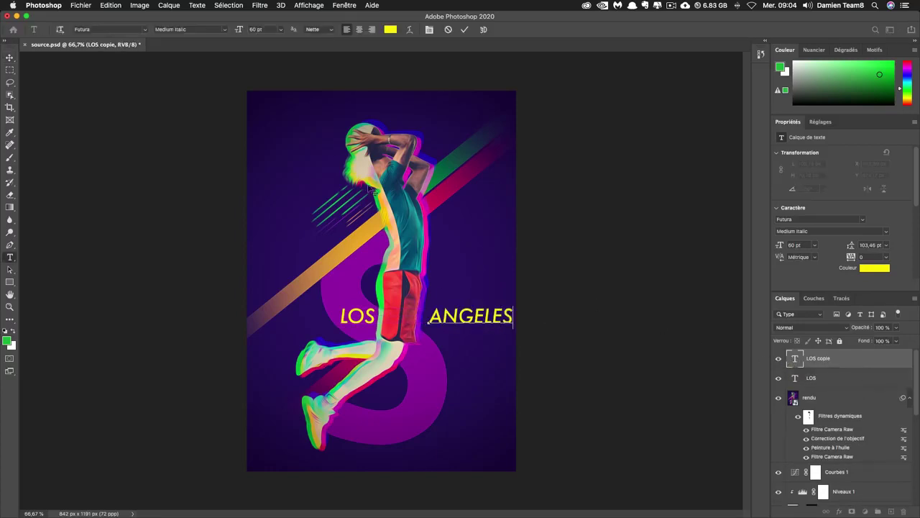
click(10, 57)
drag(464, 290, 424, 286)
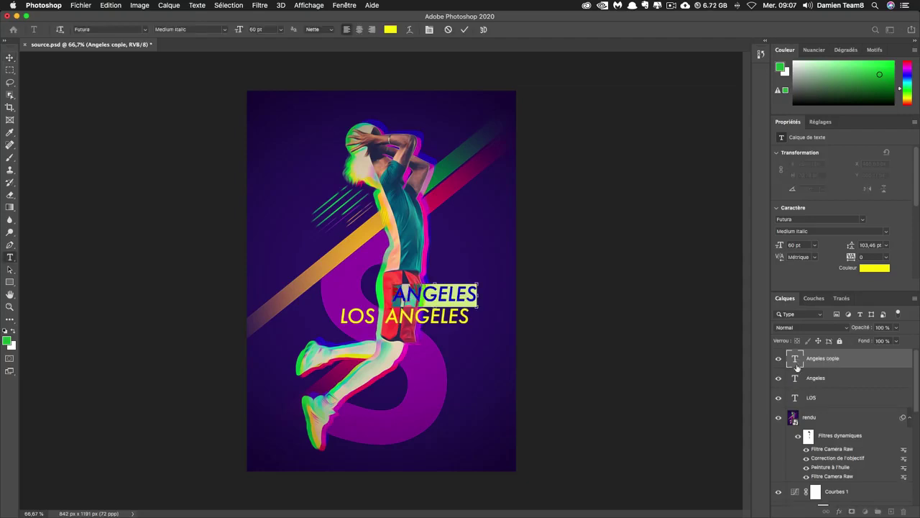
Change the copied ANGELES text to STREETBALL and set its size to 23 pt
text(STREETBALL)
click(10, 57)
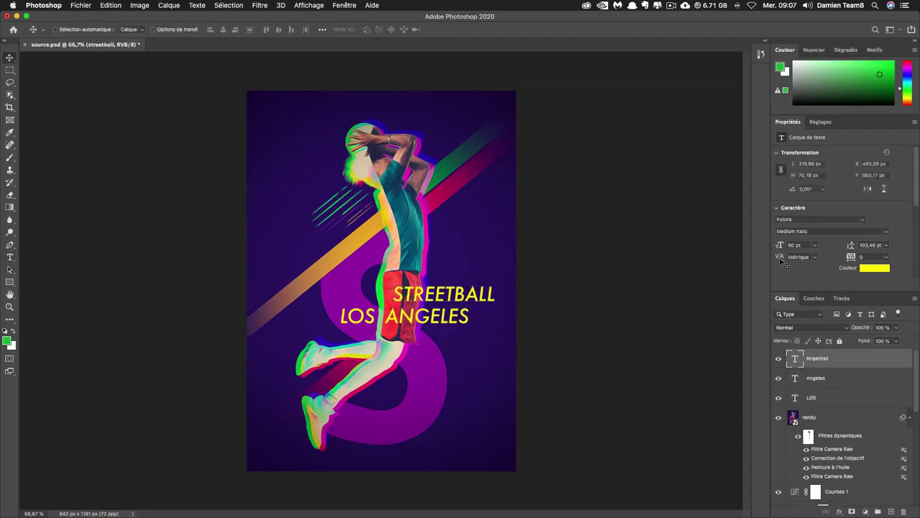
text(23)
key(Return)
Colour the STREETBALL text ae00ff and place it above the right end of ANGELES
click(878, 270)
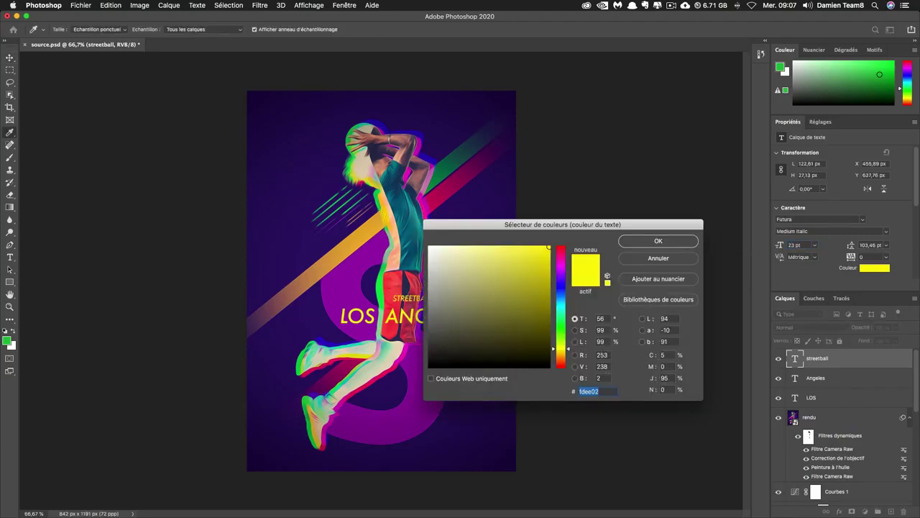
text(a)
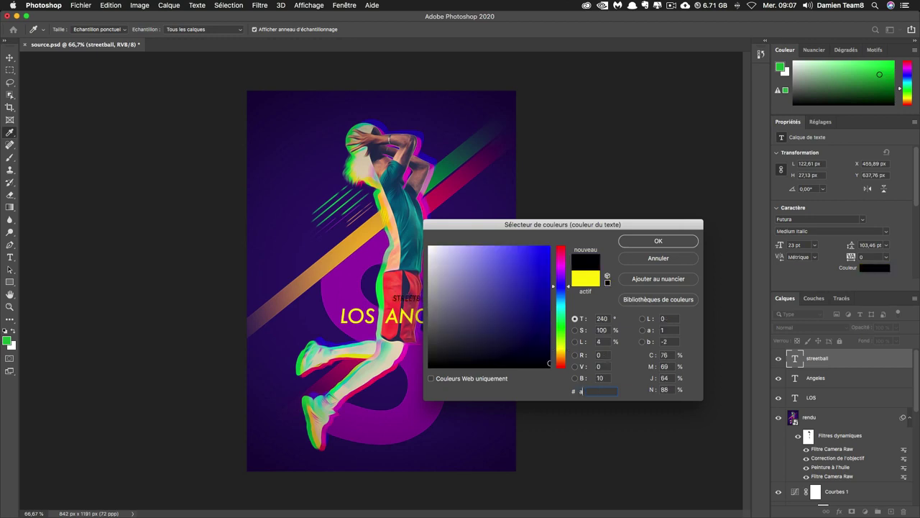
text(e00)
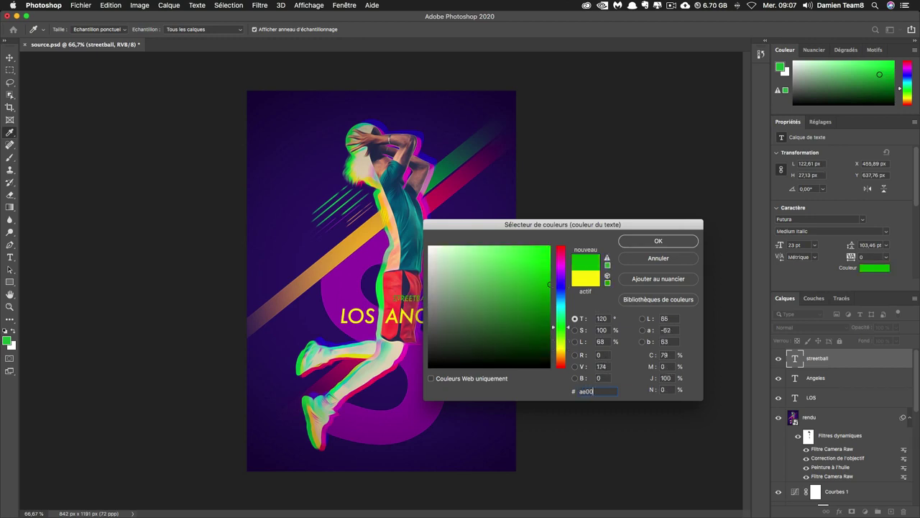
text(ff)
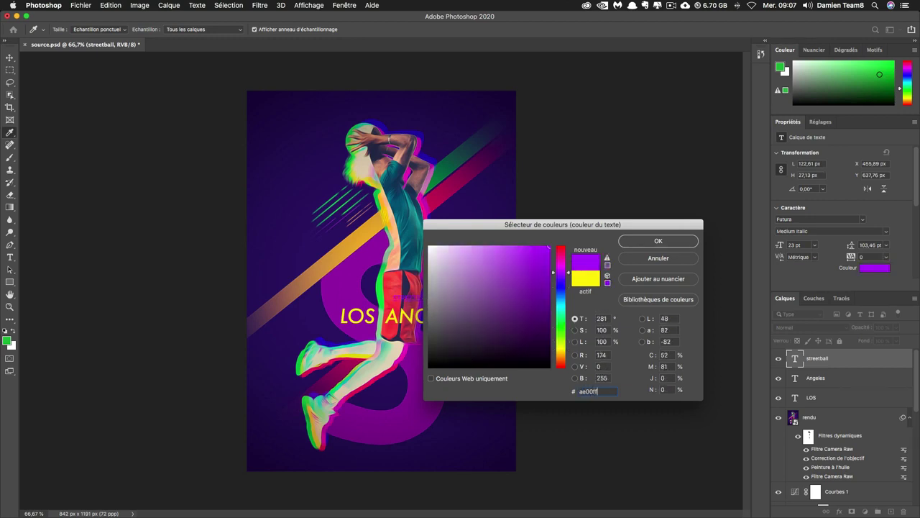
key(Return)
drag(473, 333, 505, 330)
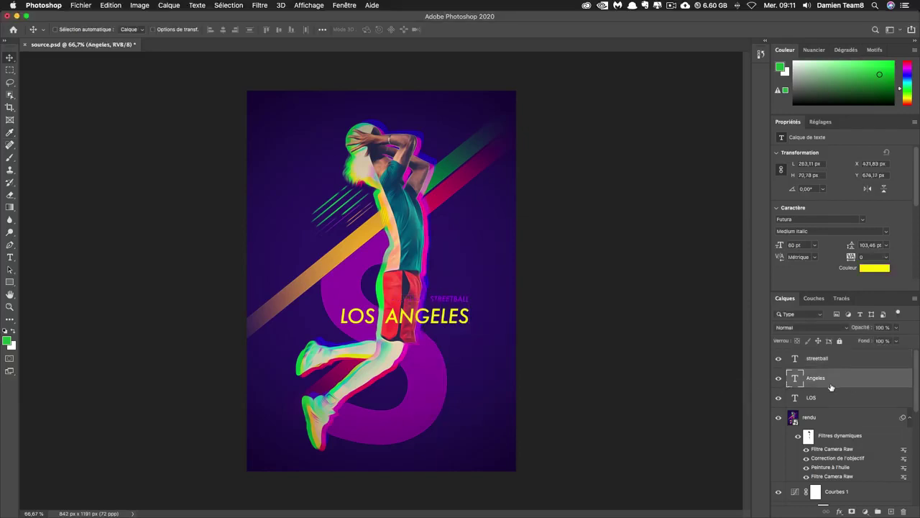
Add a drop shadow with a 5 px distance to the ANGELES text
double_click(855, 386)
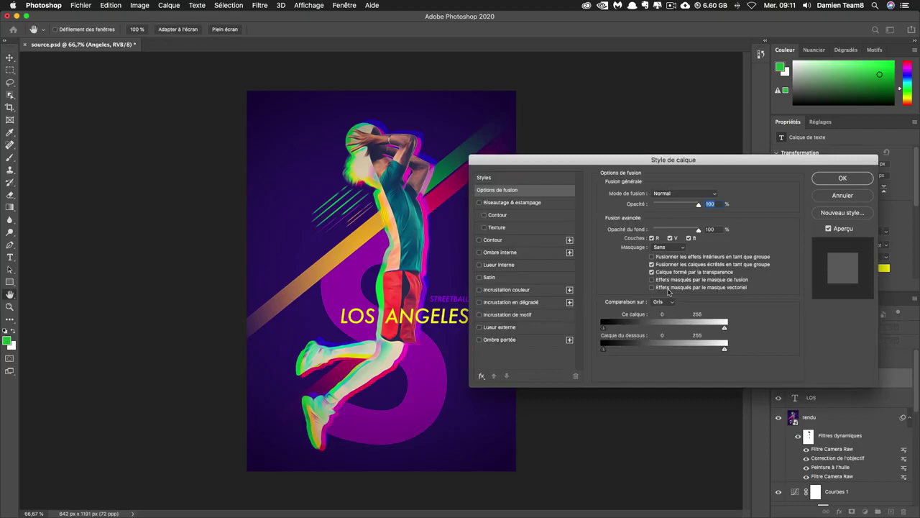
click(509, 341)
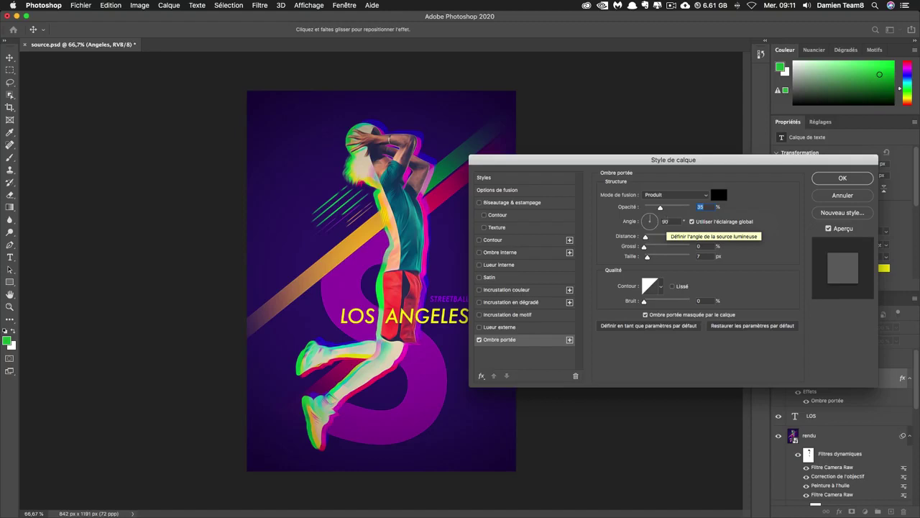
key(Tab)
key(Tab)
text(5)
key(Tab)
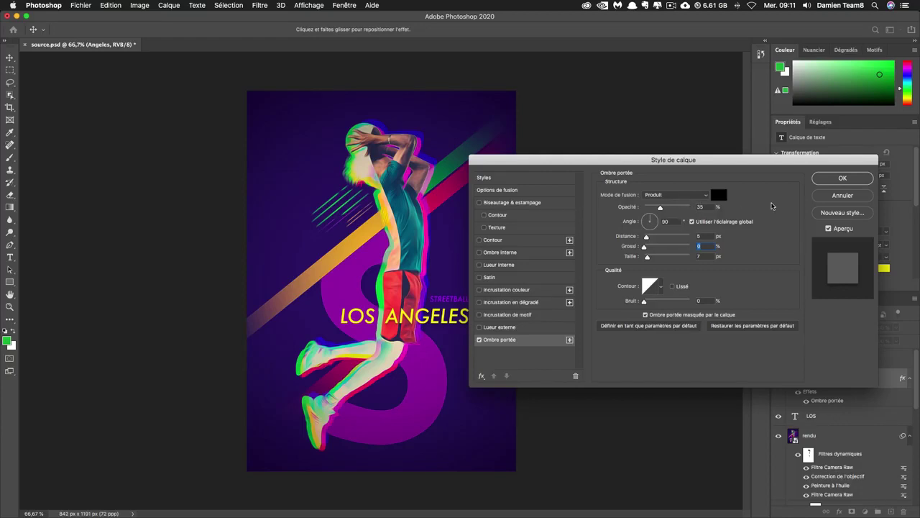
click(842, 179)
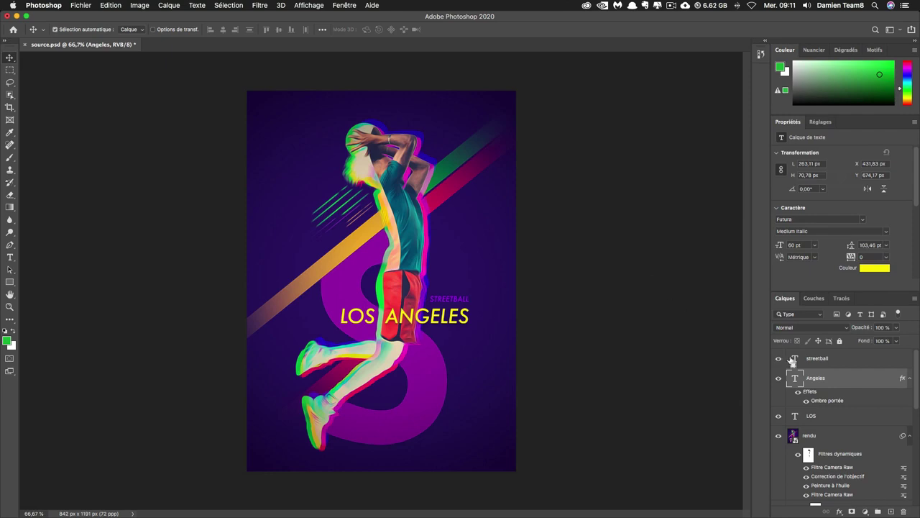
Duplicate the ANGELES layer beneath the original and give the copy a 10 px outside stroke
key(super+j)
drag(851, 383, 846, 442)
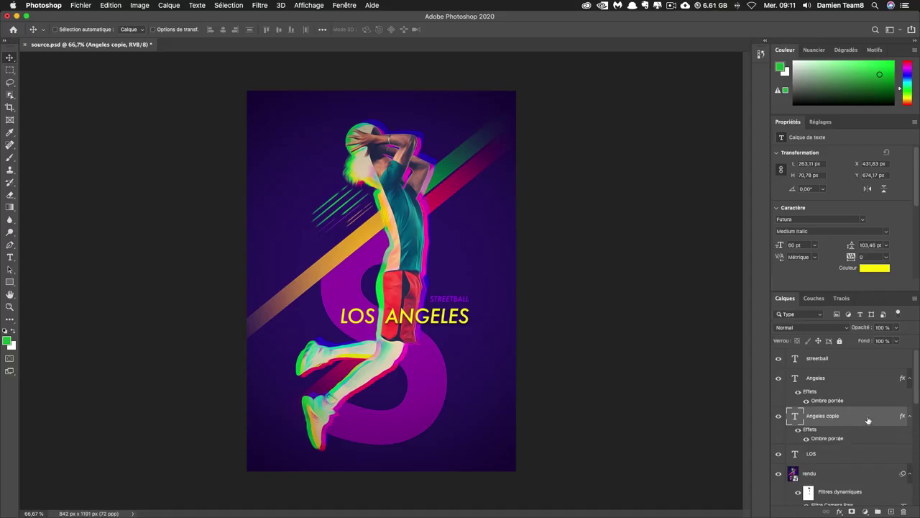
double_click(868, 420)
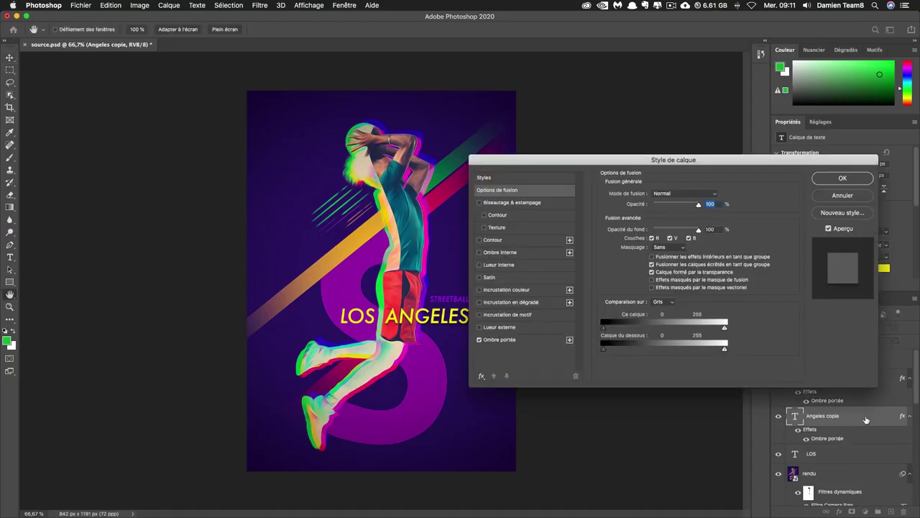
click(493, 240)
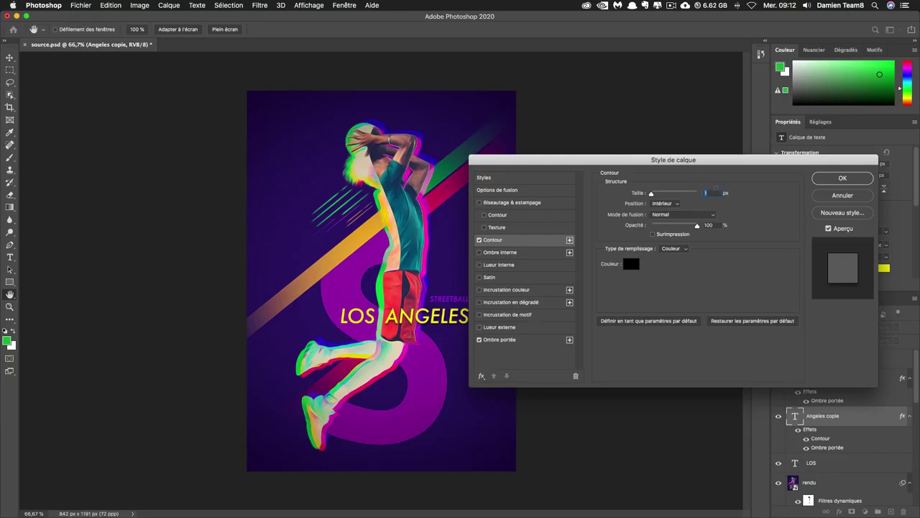
text(10)
click(665, 204)
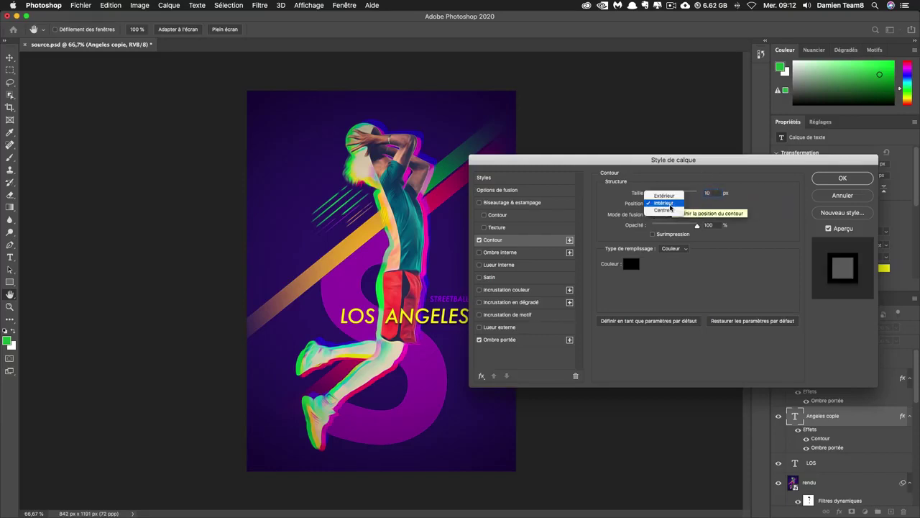
click(661, 195)
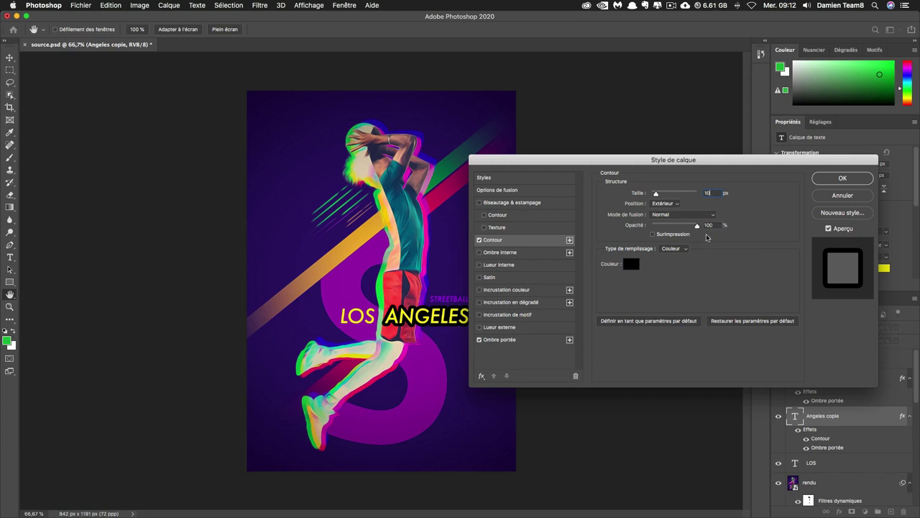
Set the stroke colour of the ANGELES copy to 681691 and turn off its drop shadow
click(633, 266)
text(681691)
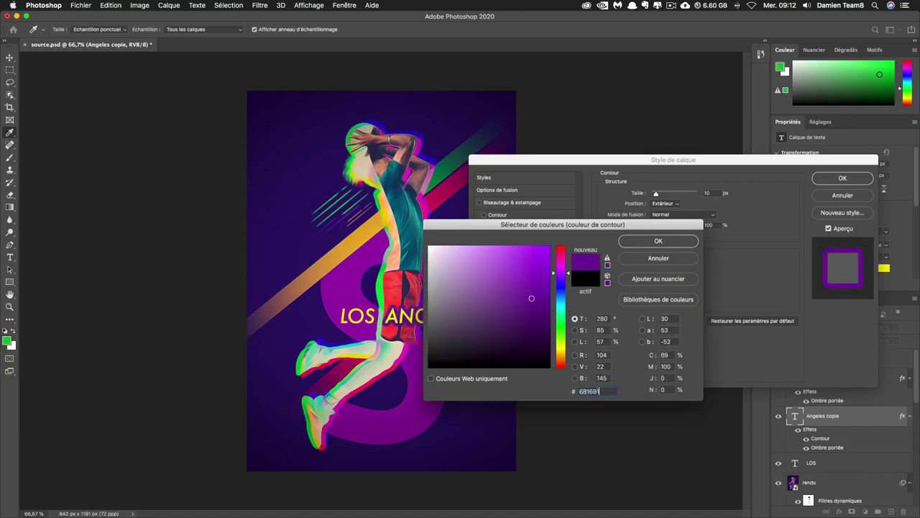
key(Return)
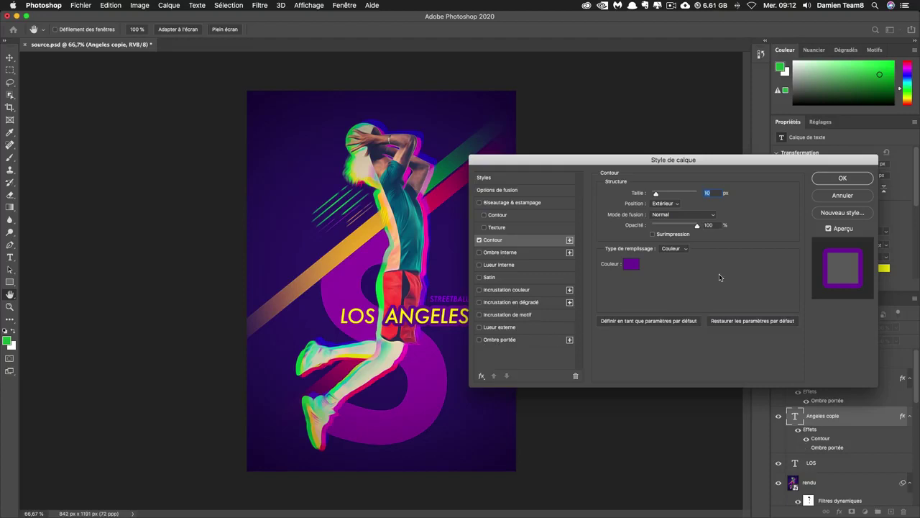
click(842, 178)
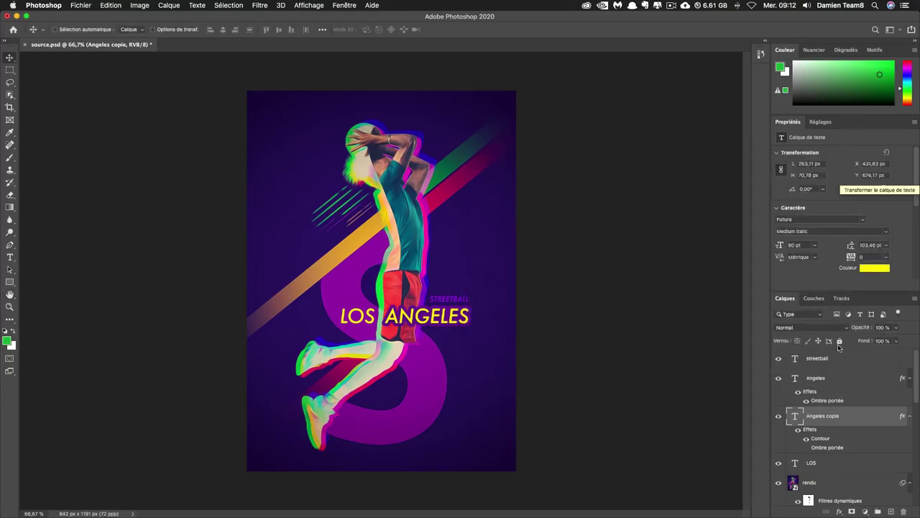
Add an empty layer above the ANGELES copy, rasterize the copy's text and merge the two into one pixel layer
click(891, 511)
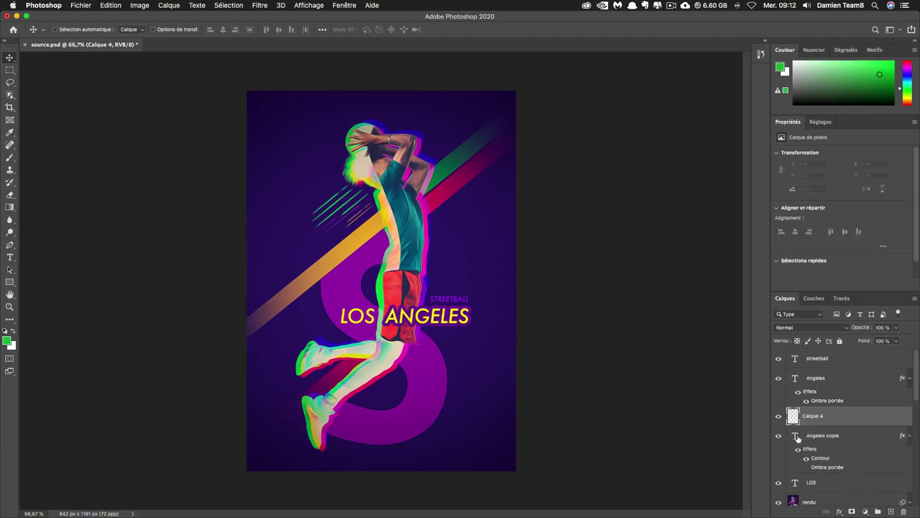
click(834, 439)
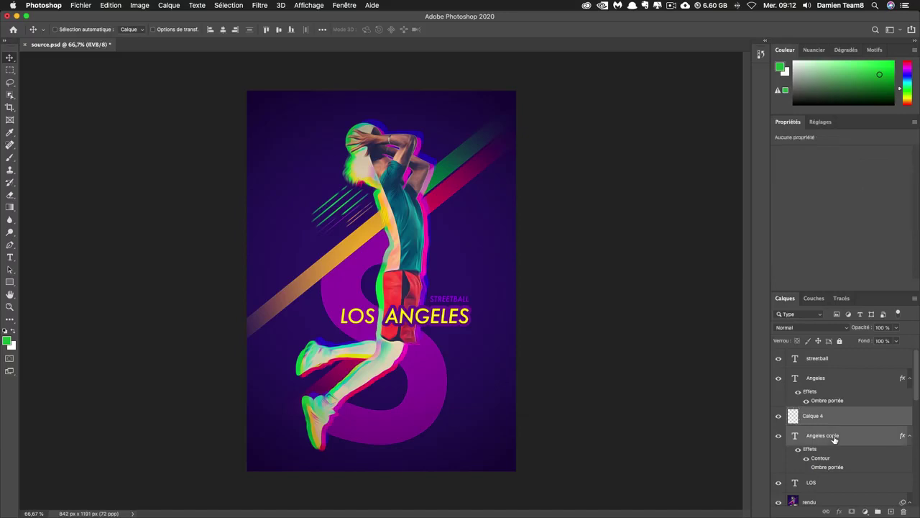
right_click(848, 439)
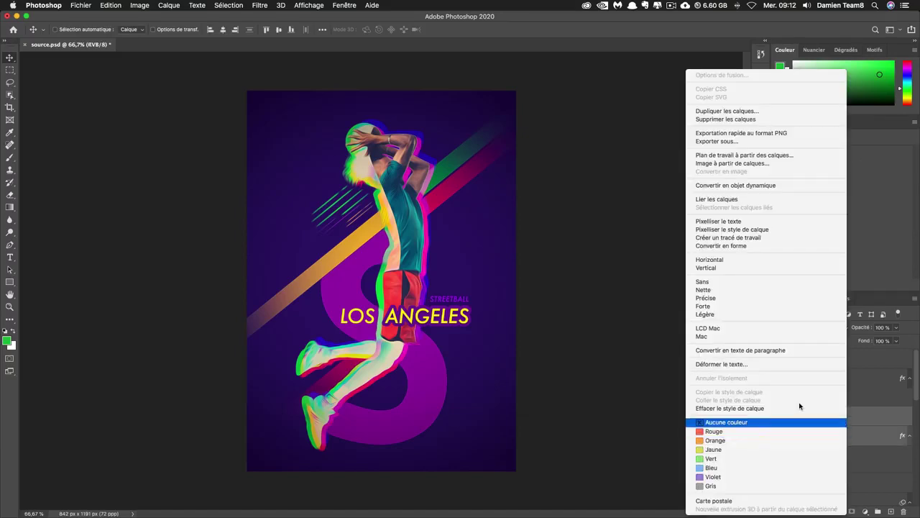
click(756, 223)
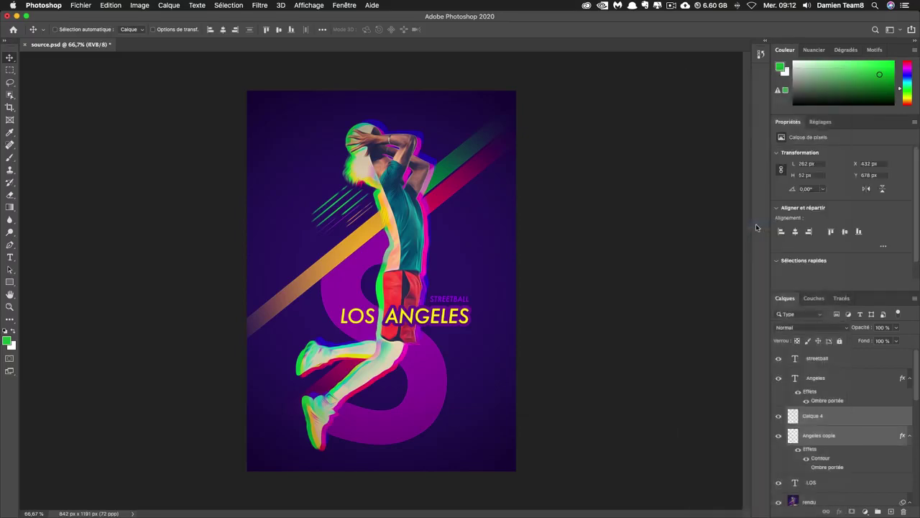
shift+click(852, 425)
right_click(852, 424)
click(778, 387)
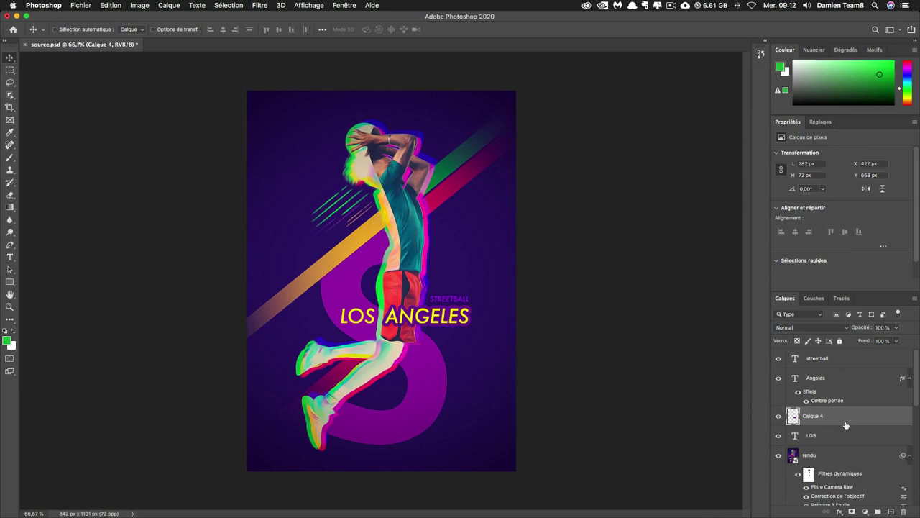
Load the merged ANGELES outline layer as a selection and add an empty layer above it
super+click(793, 417)
click(891, 512)
Choose a 50 px brush from the Formes avec effets spéciaux set for the Brush tool
key(b)
click(66, 32)
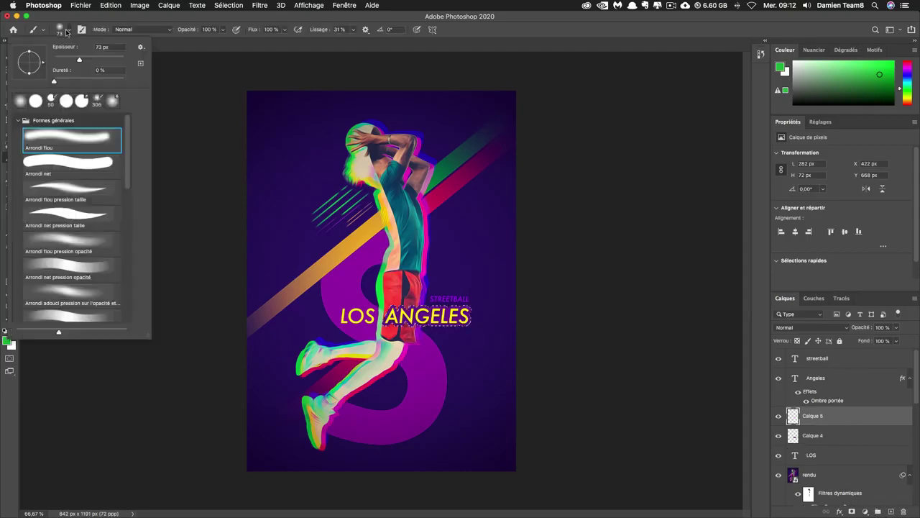
scroll(86, 245, down, 10)
scroll(85, 245, down, 3)
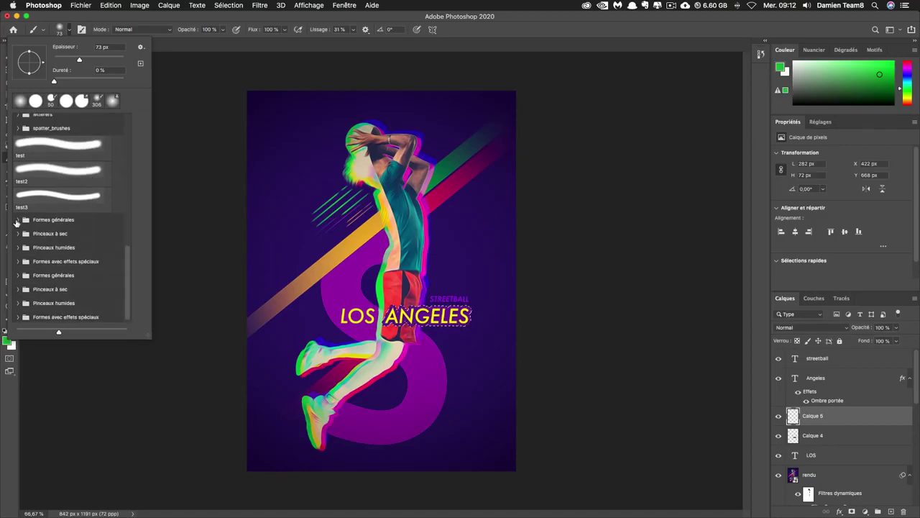
click(17, 222)
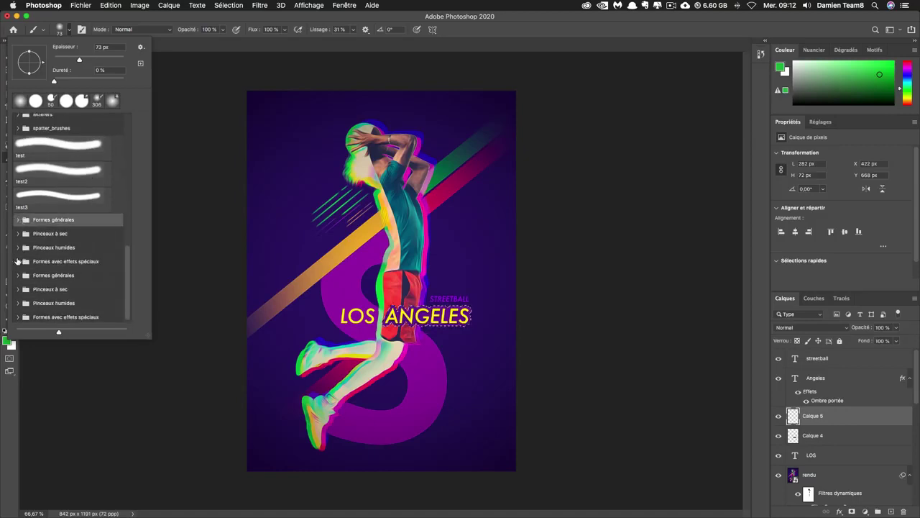
click(18, 261)
scroll(63, 275, down, 6)
click(67, 265)
click(302, 54)
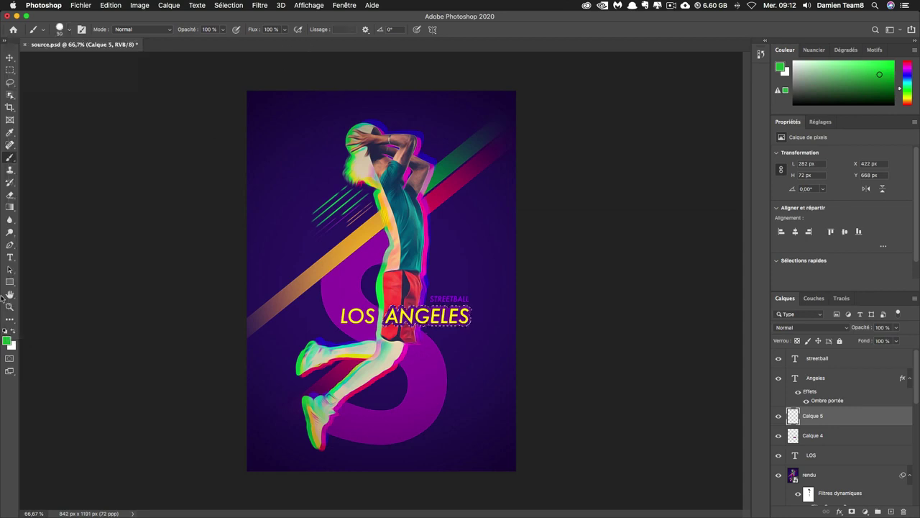
Set the foreground colour to cb13c8, brush it over the selected ANGELES outline on the new layer and deselect
click(7, 341)
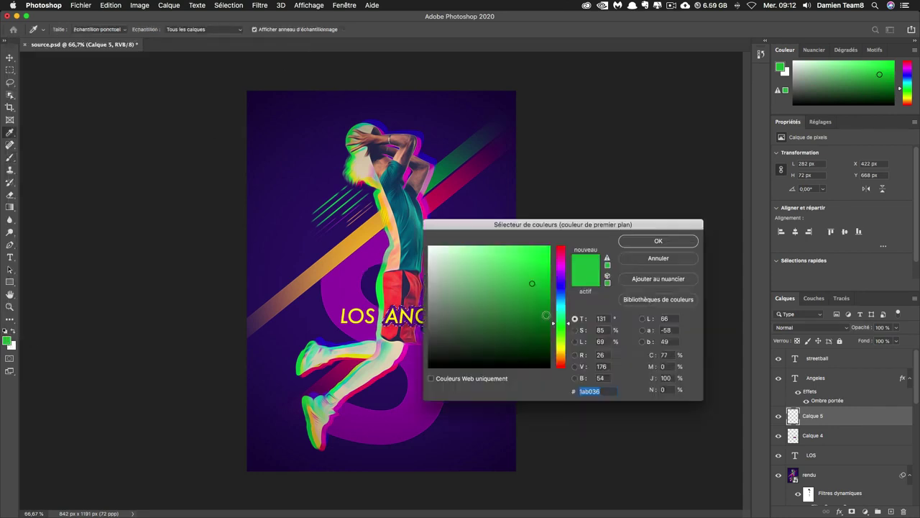
text(cb13)
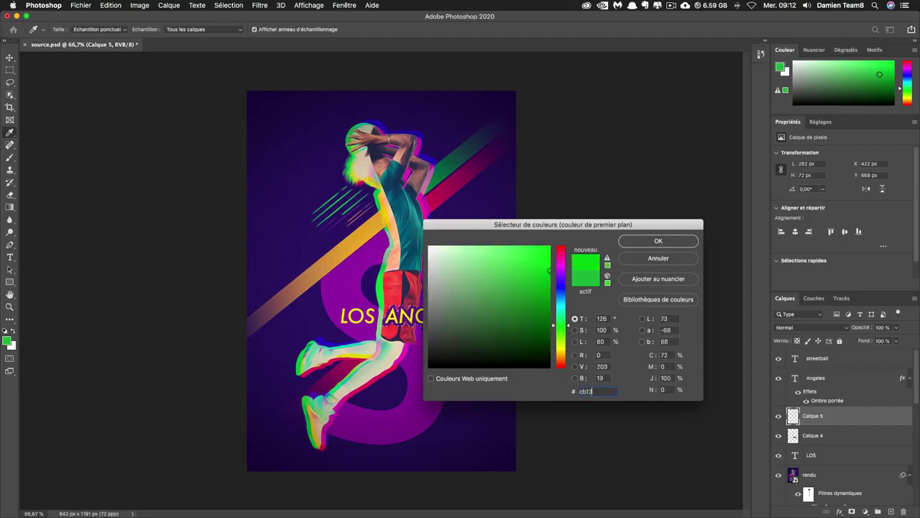
text(c8)
key(Return)
key(b)
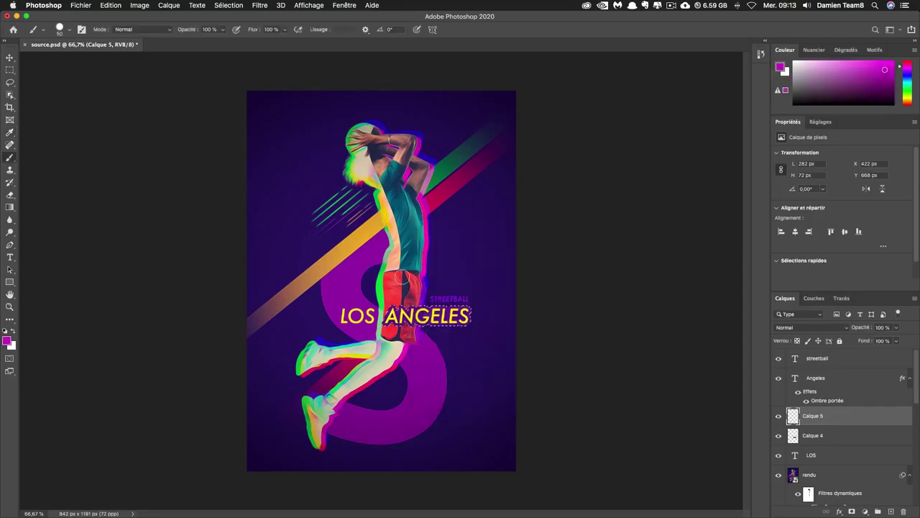
key(super+d)
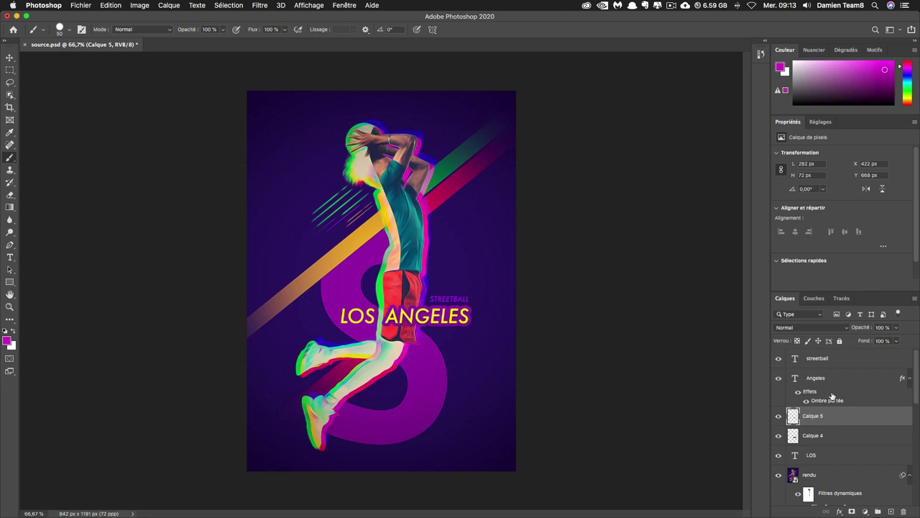
Convert the layers from STREETBALL down to LOS into one smart object and open its contents for editing
click(832, 359)
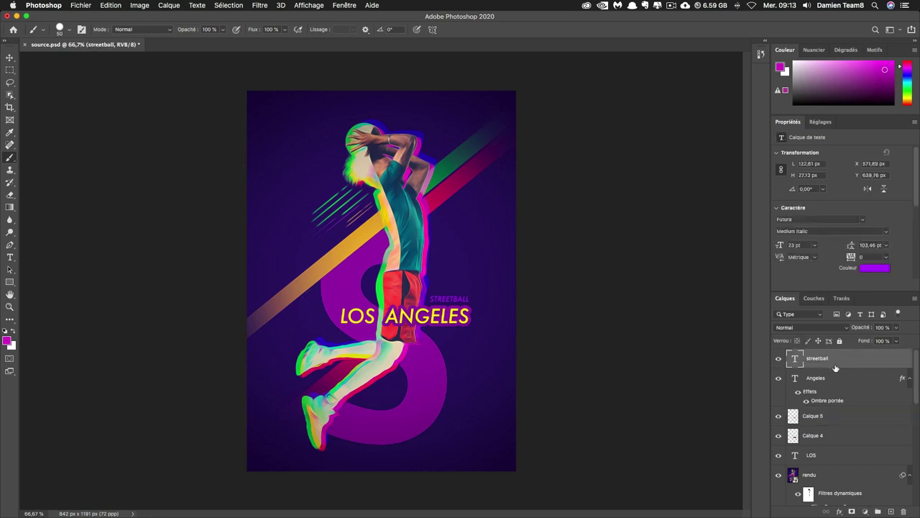
shift+click(852, 461)
right_click(853, 460)
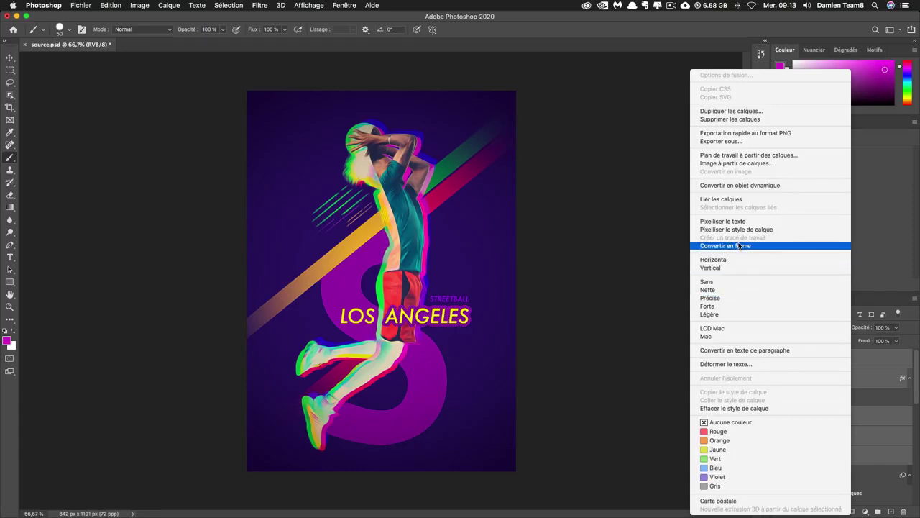
click(753, 185)
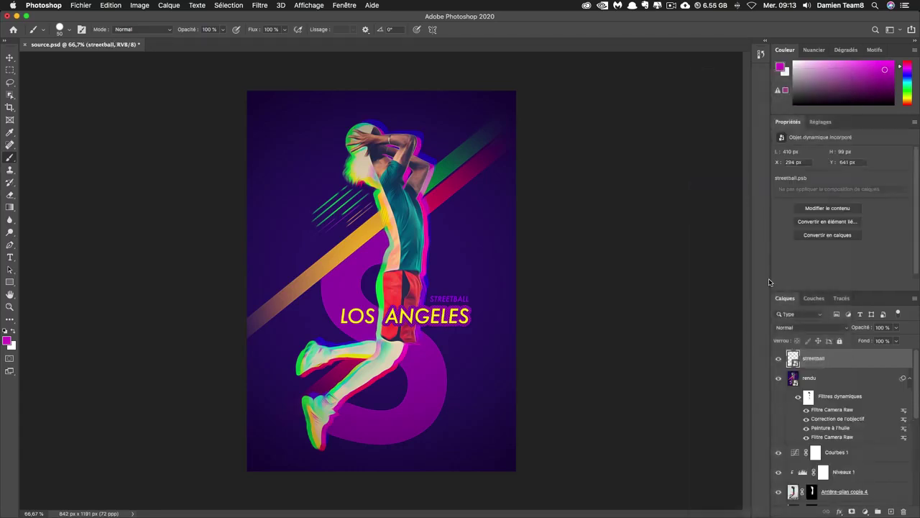
double_click(793, 359)
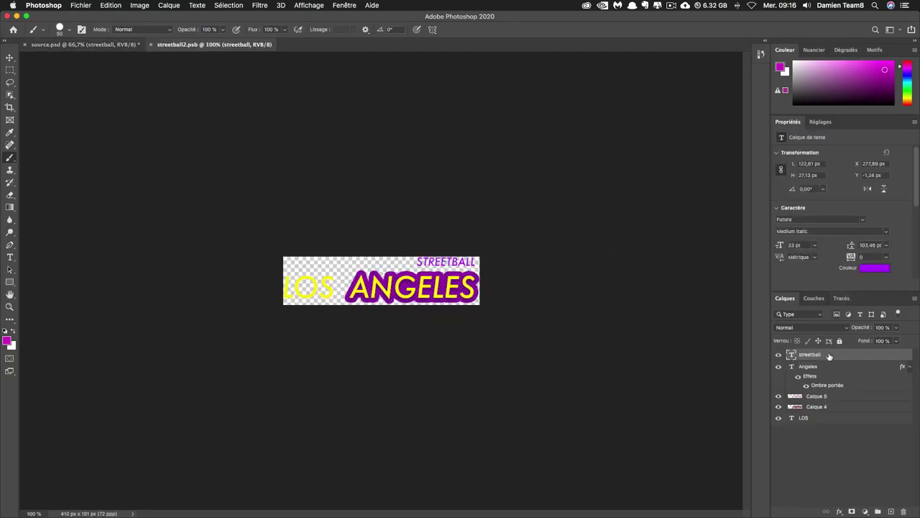
Set the STREETBALL text colour to turquoise 34e8ef inside the smart object and save its contents
click(873, 270)
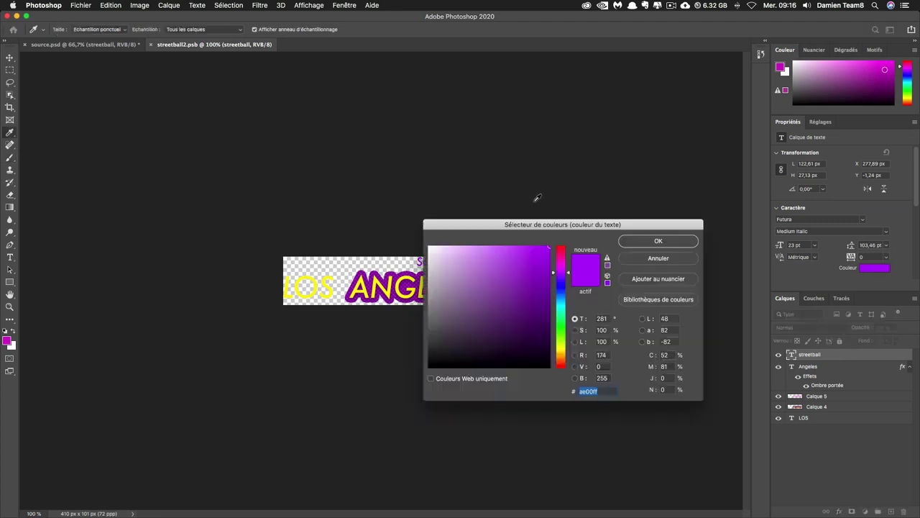
click(564, 307)
click(524, 253)
key(Return)
key(b)
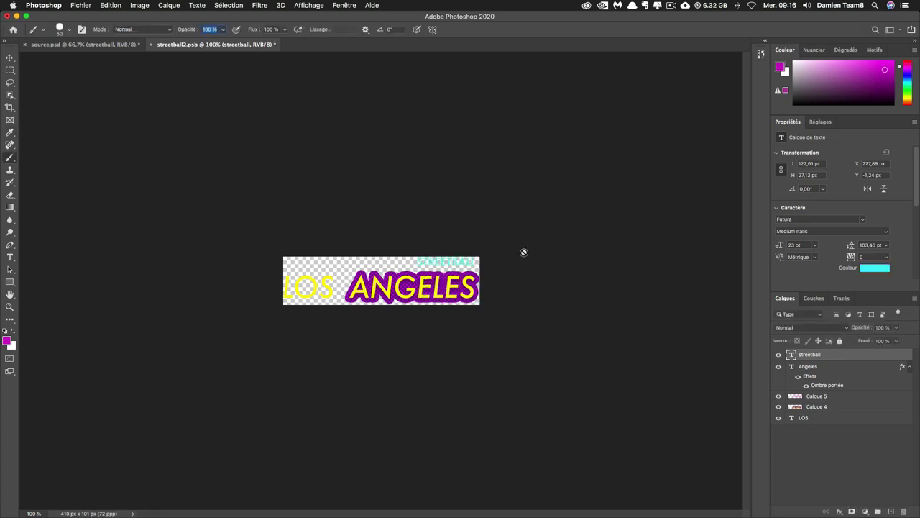
Return to source.psd, convert the streetball2 smart object back into layers and expand the resulting group
click(85, 45)
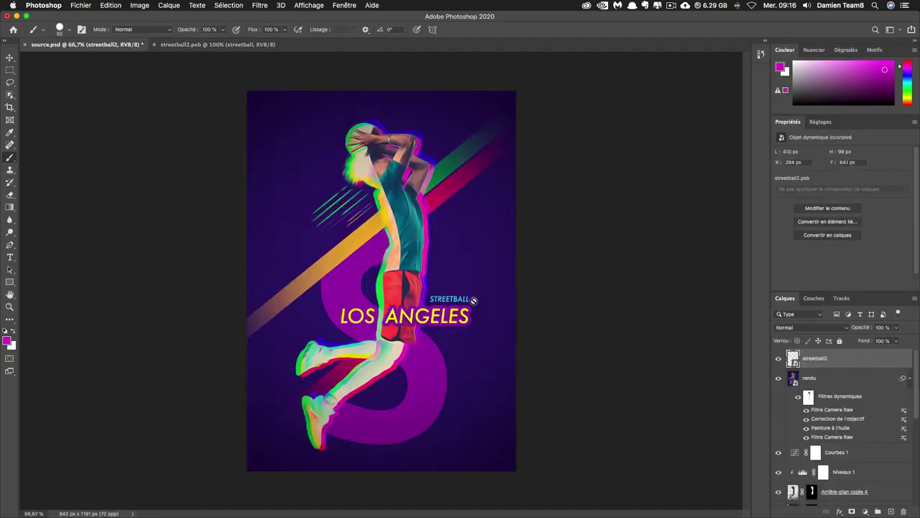
right_click(793, 358)
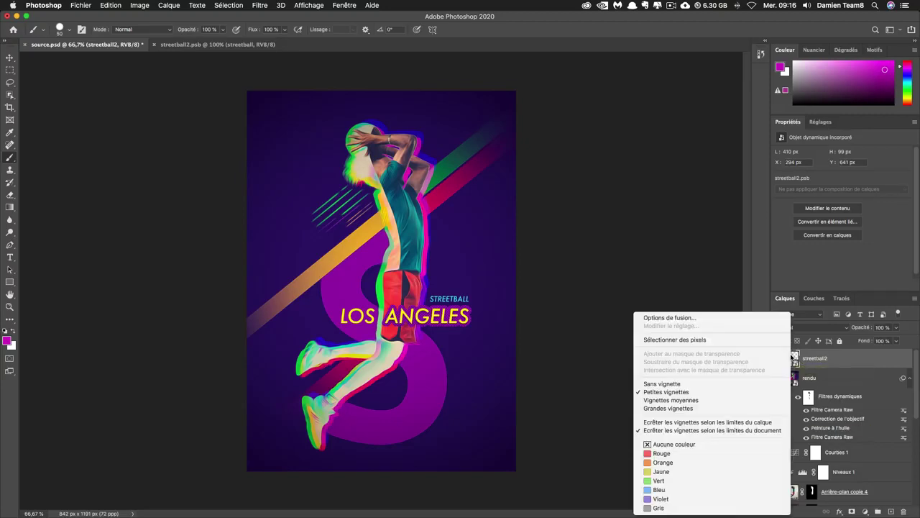
right_click(827, 358)
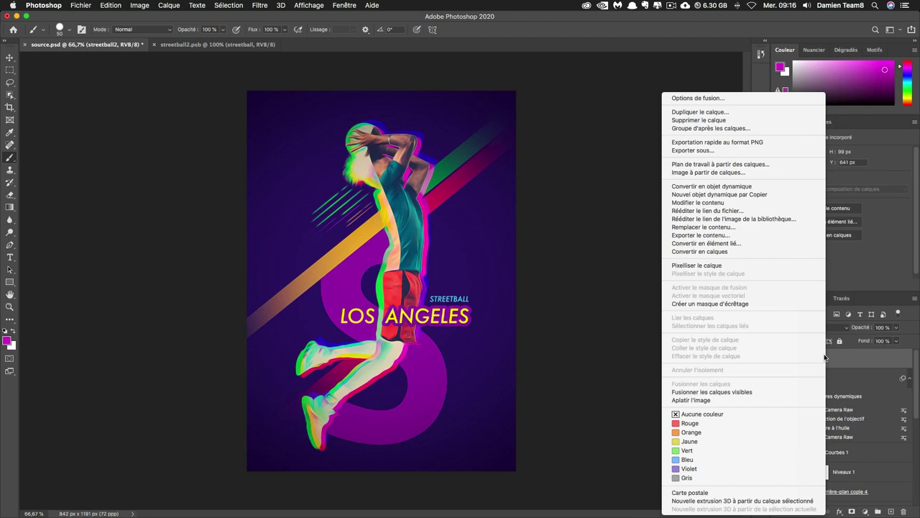
click(696, 254)
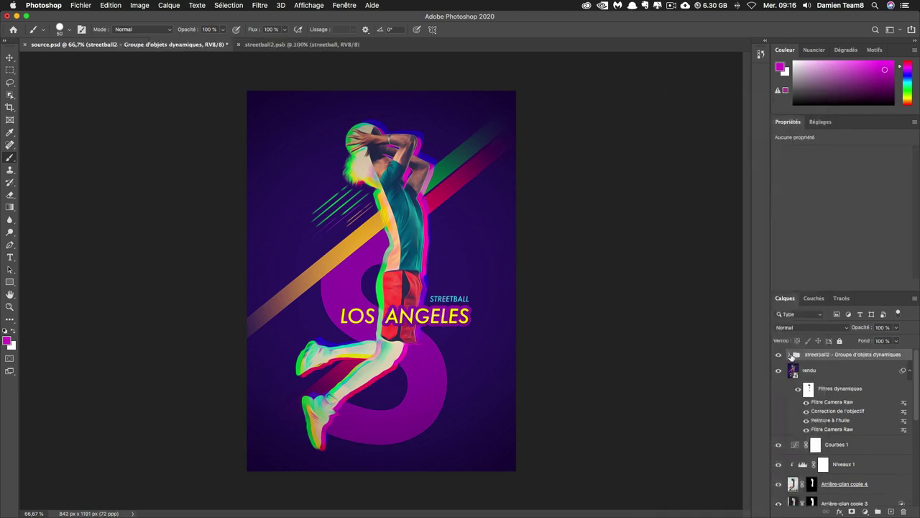
click(790, 355)
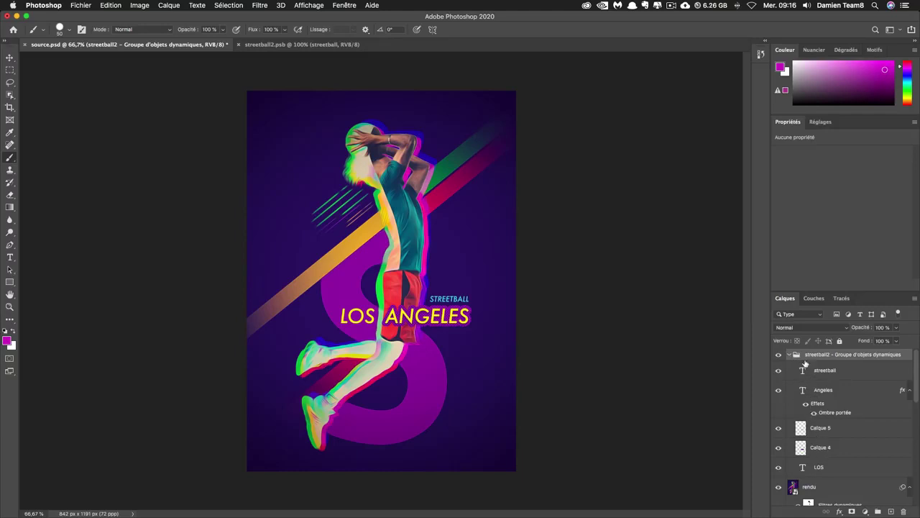
click(790, 355)
click(790, 355)
Recolour the STREETBALL text with the purple sampled from the large S behind the player
click(834, 371)
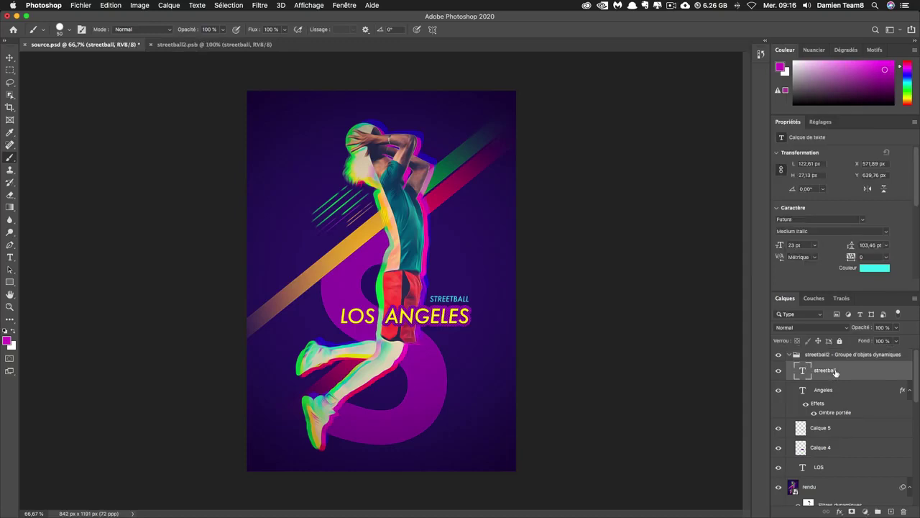
click(875, 268)
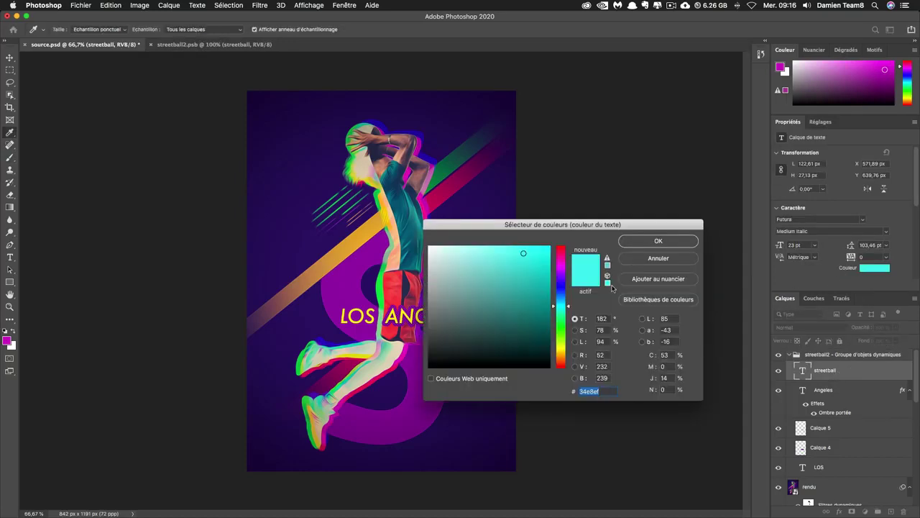
click(361, 270)
key(Return)
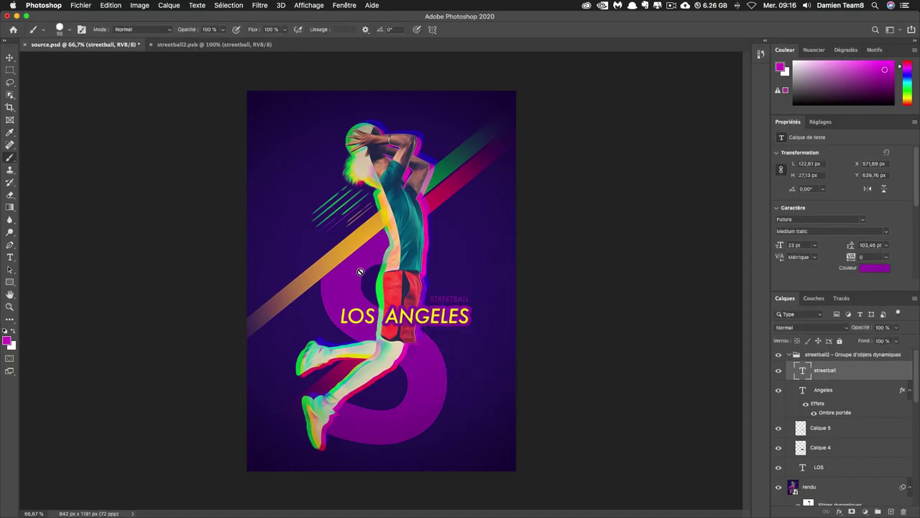